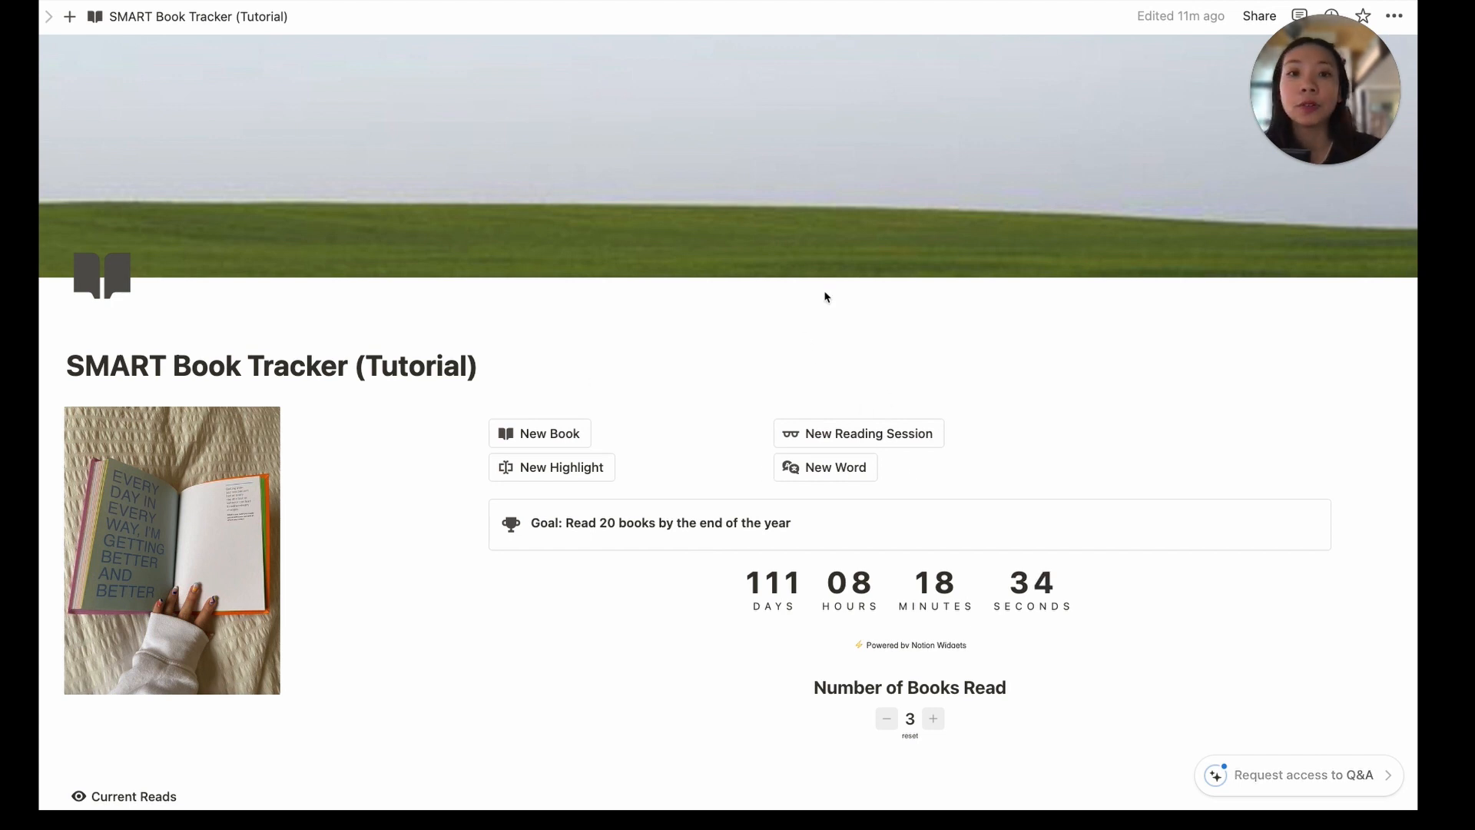
- Set the Number of Books Read counter on the dashboard to 4
scroll(635, 393, down, 2)
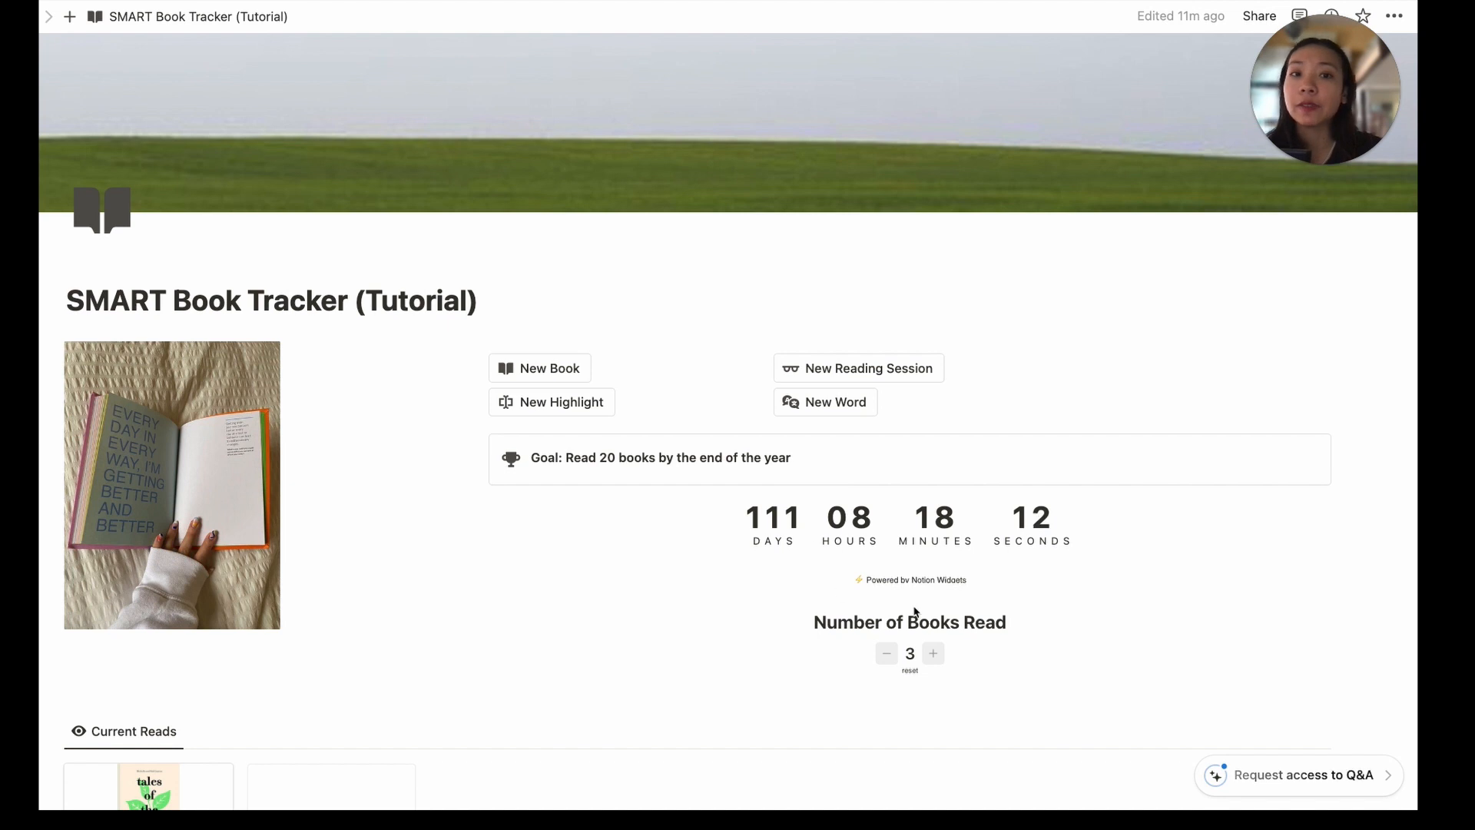
scroll(1061, 705, down, 1)
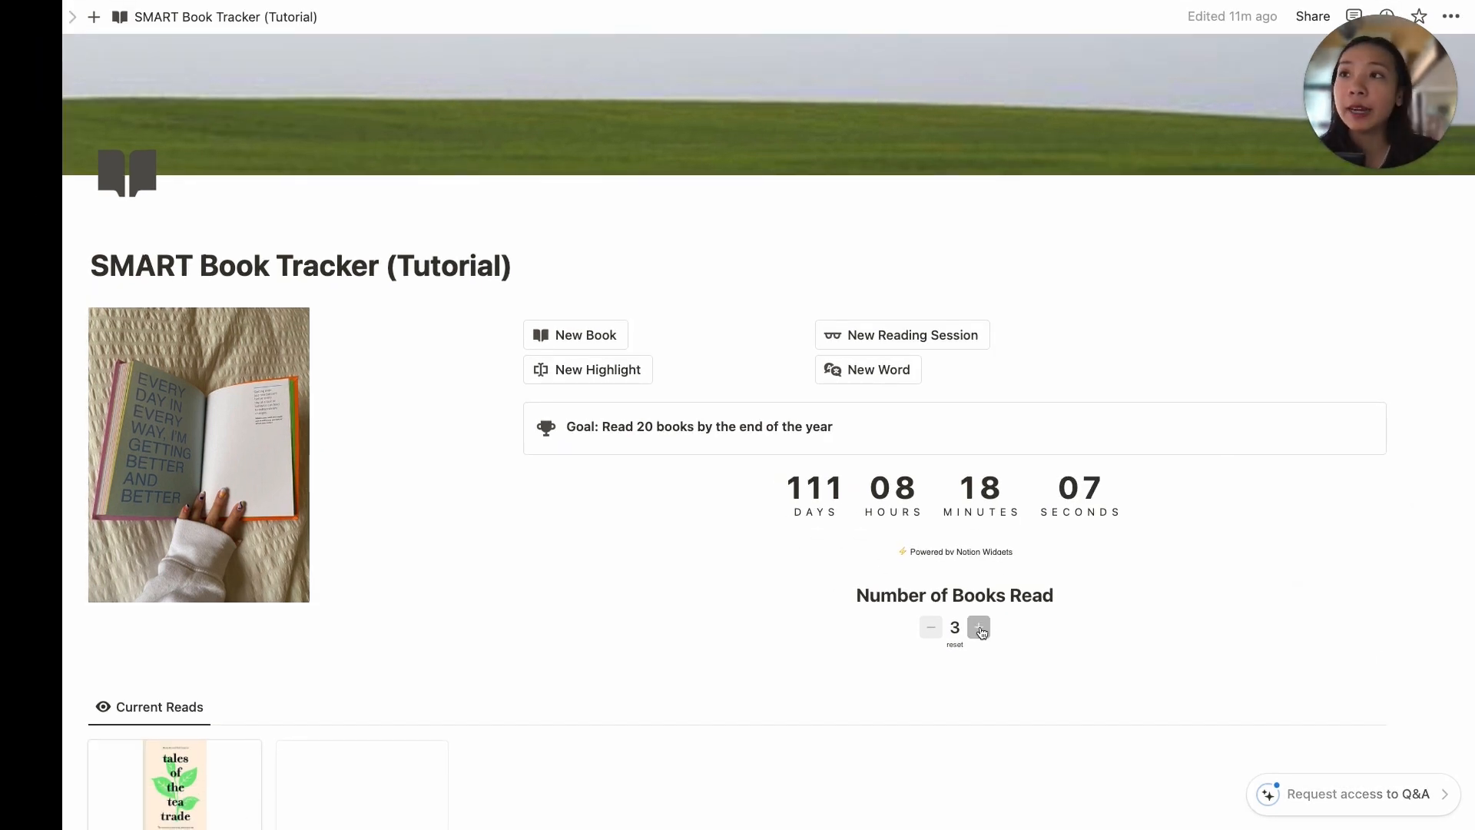
click(977, 629)
click(930, 627)
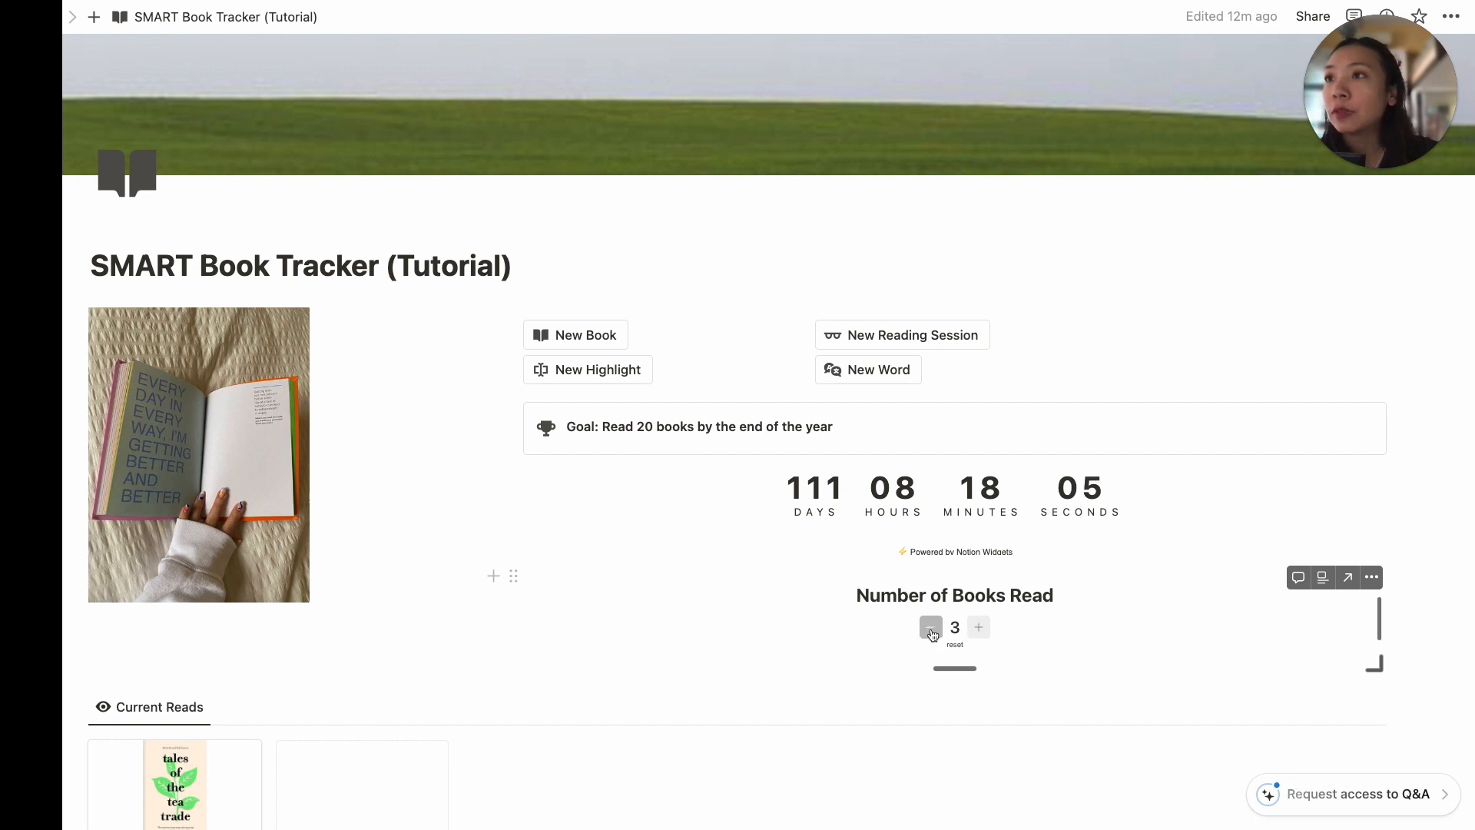
click(979, 627)
- Open the Books database from the Tracking section and open the page for Tales of the Tea Trade
scroll(1020, 698, down, 5)
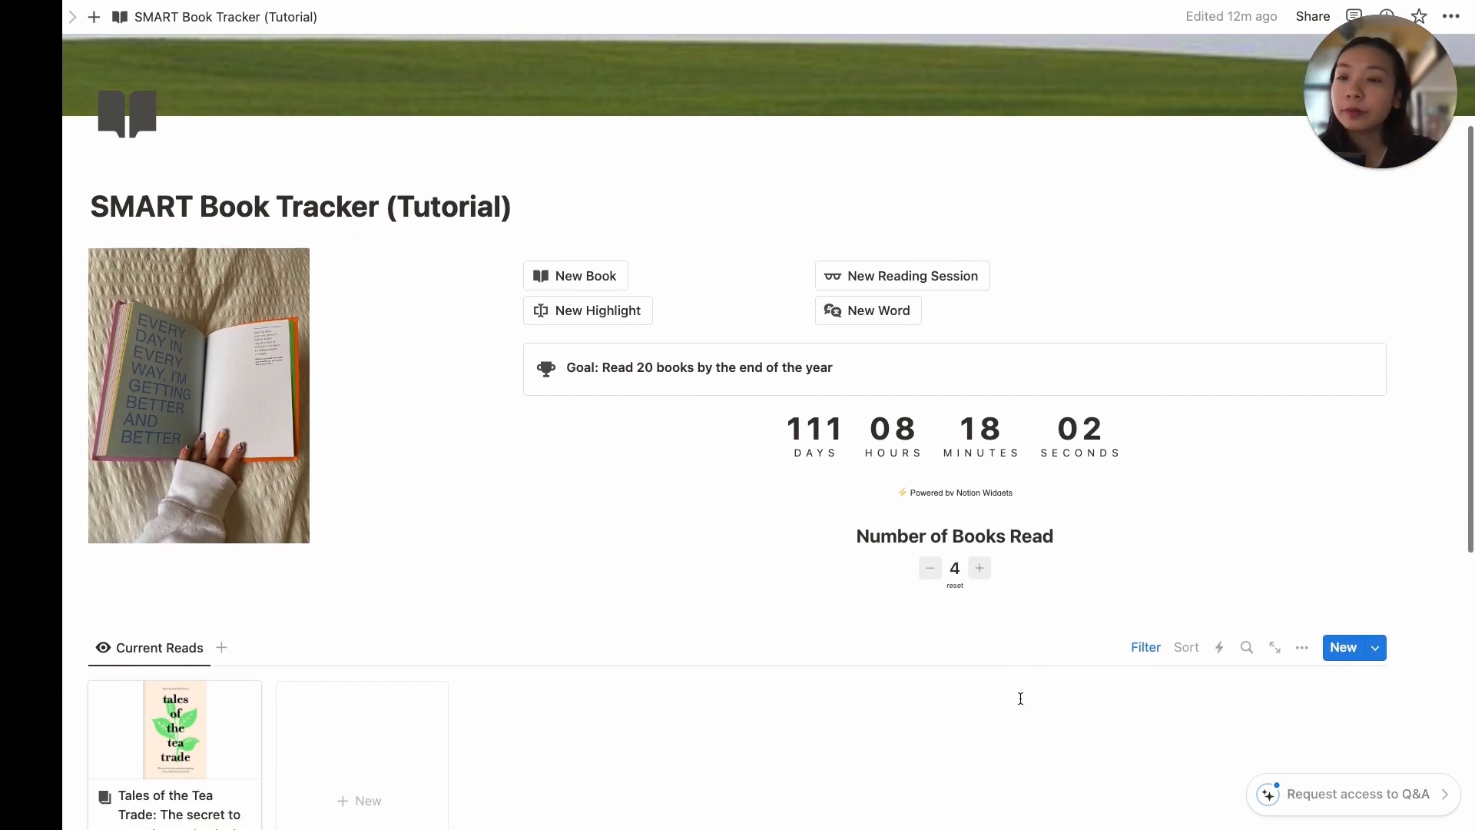
scroll(1021, 697, down, 1)
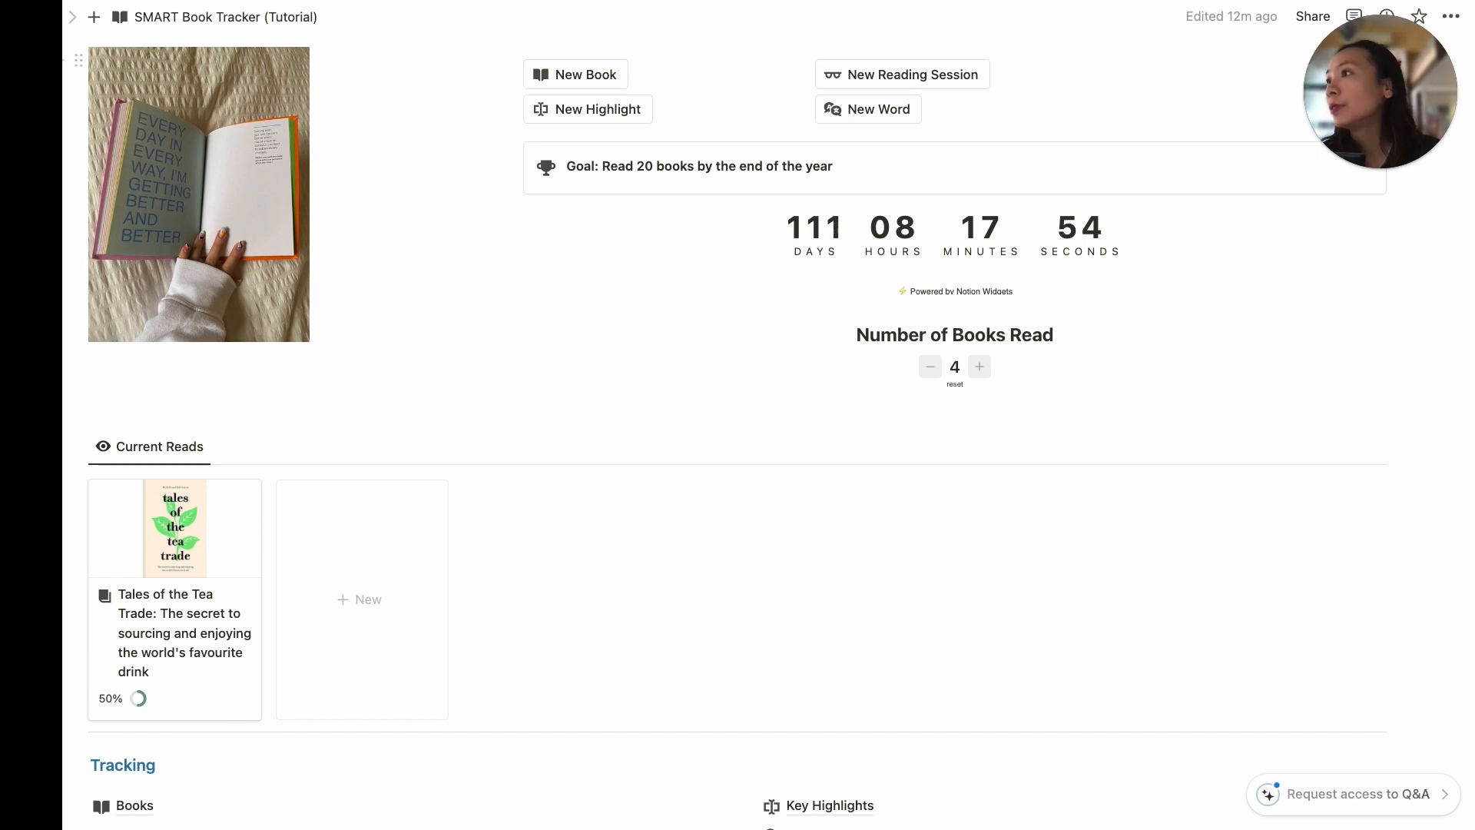
scroll(564, 615, down, 3)
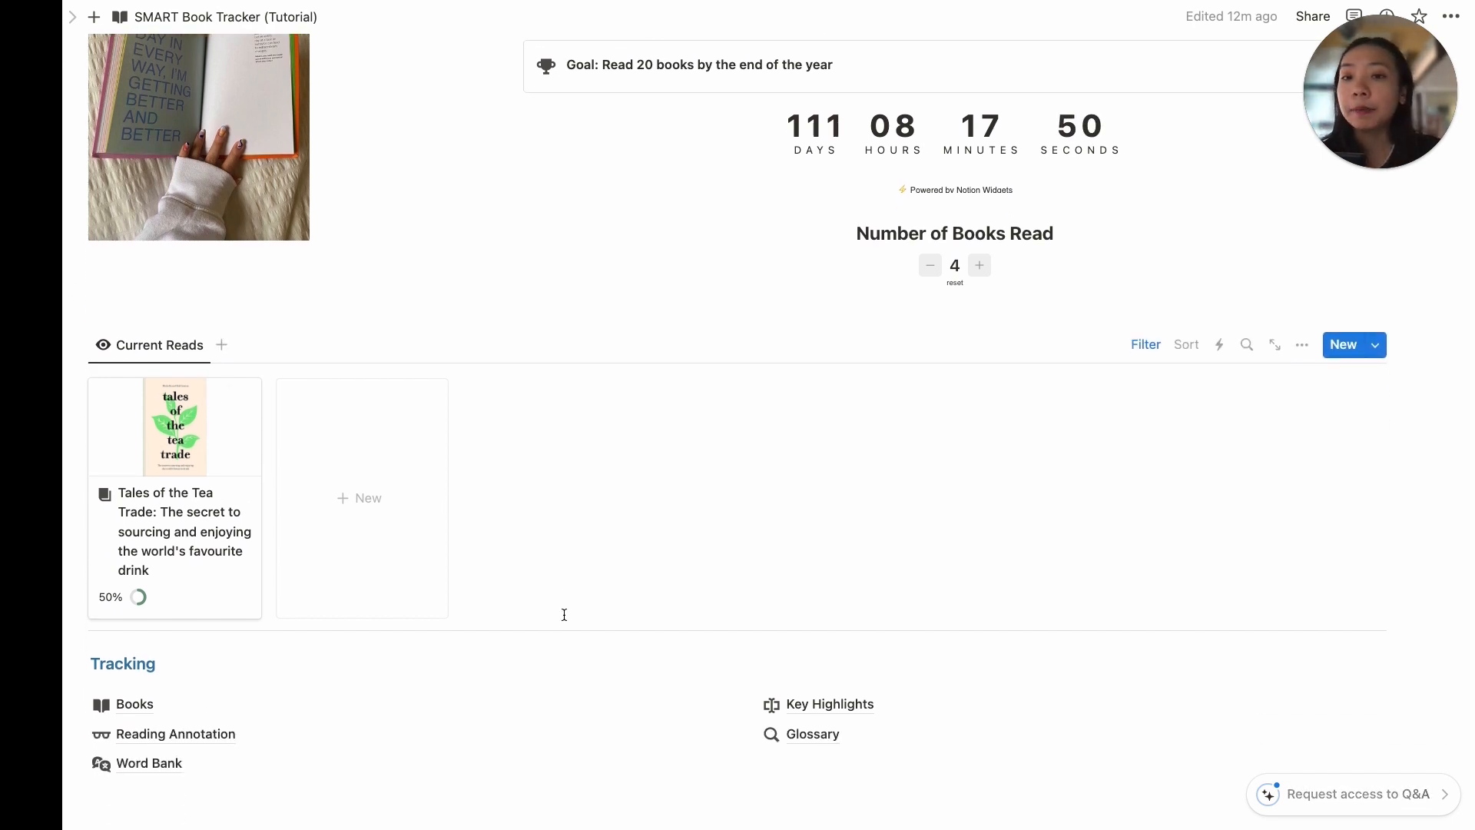
scroll(564, 615, down, 4)
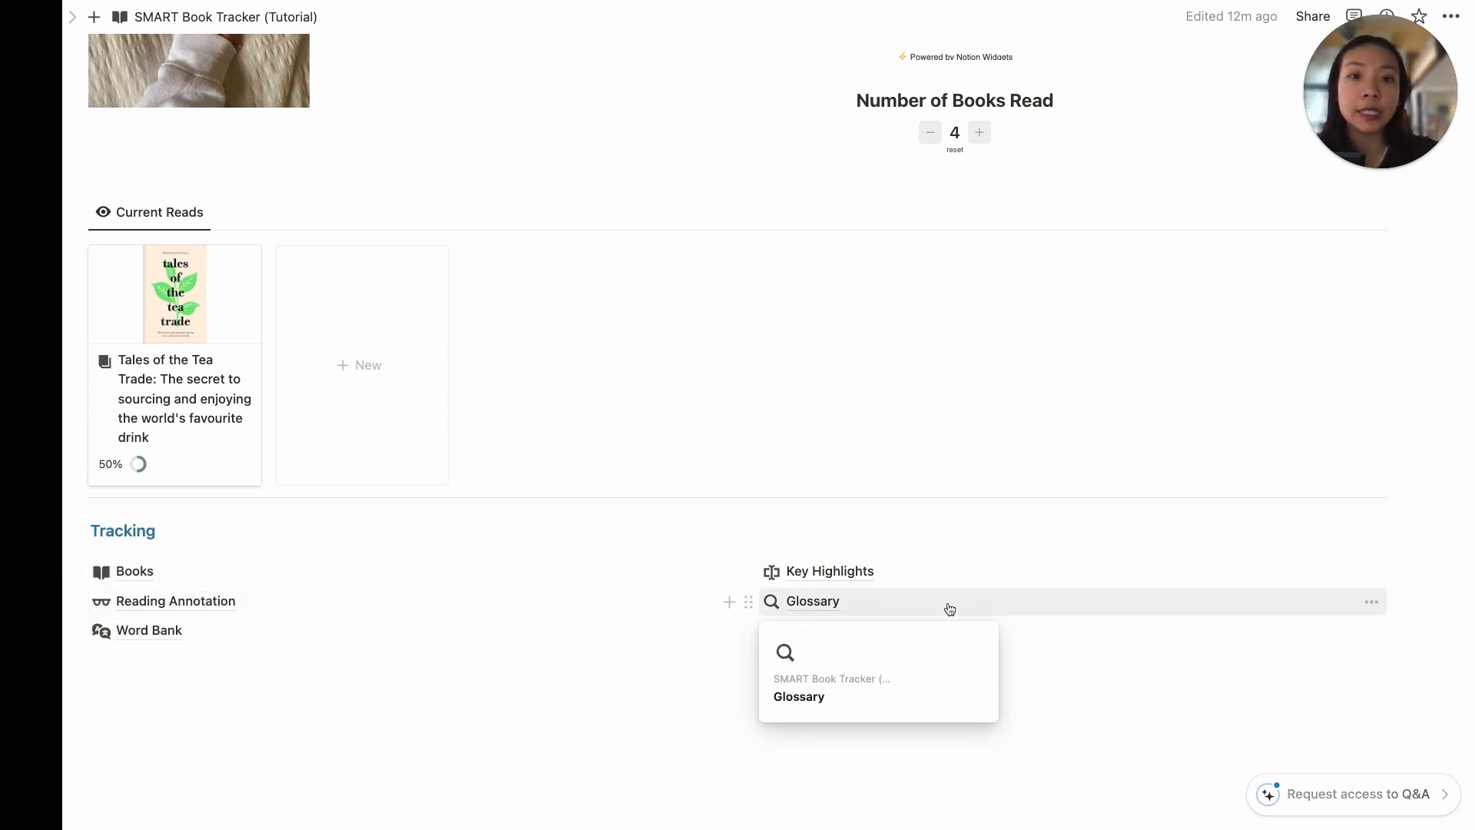
scroll(669, 680, up, 1)
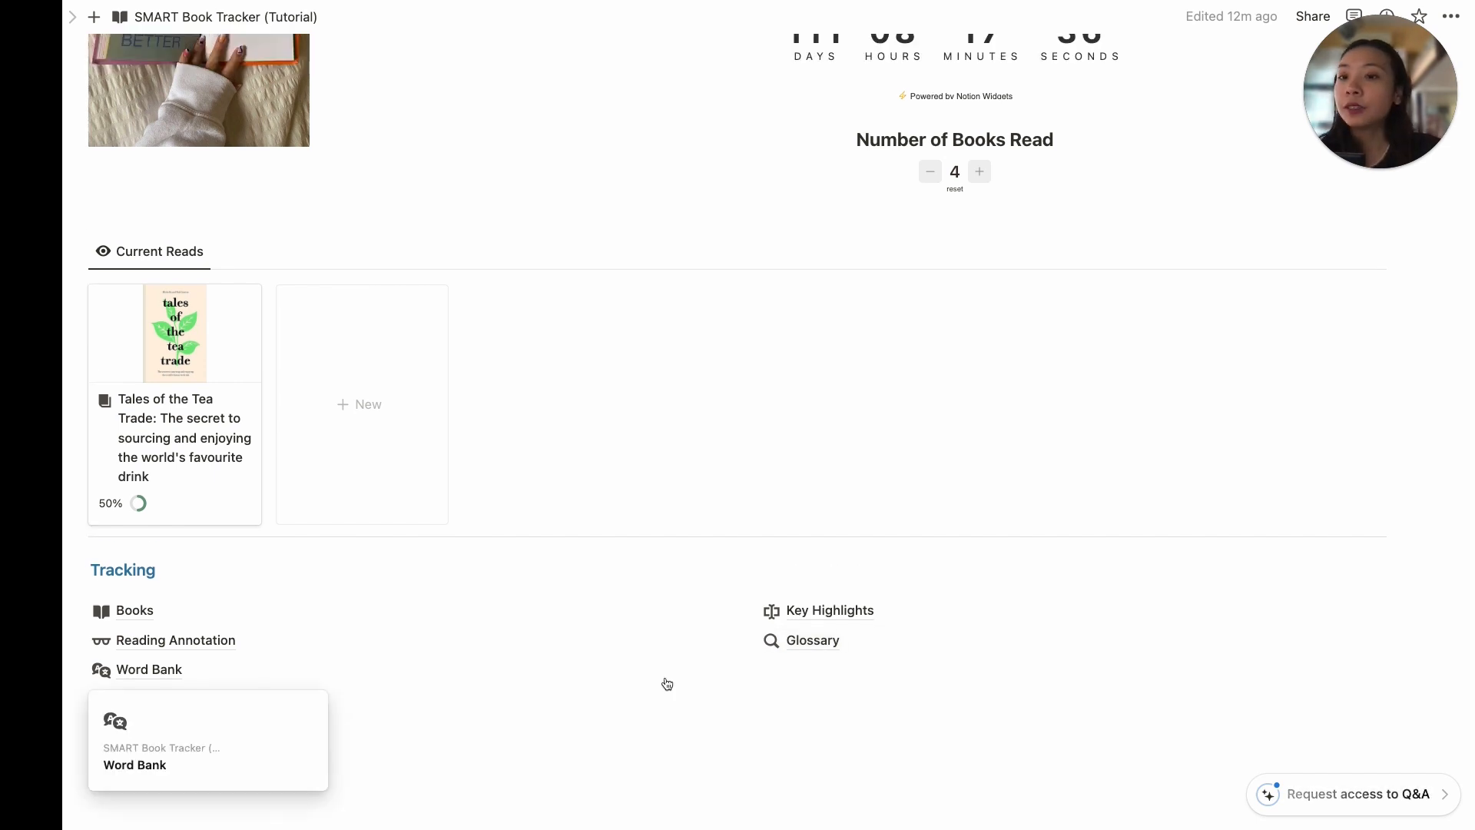
click(135, 611)
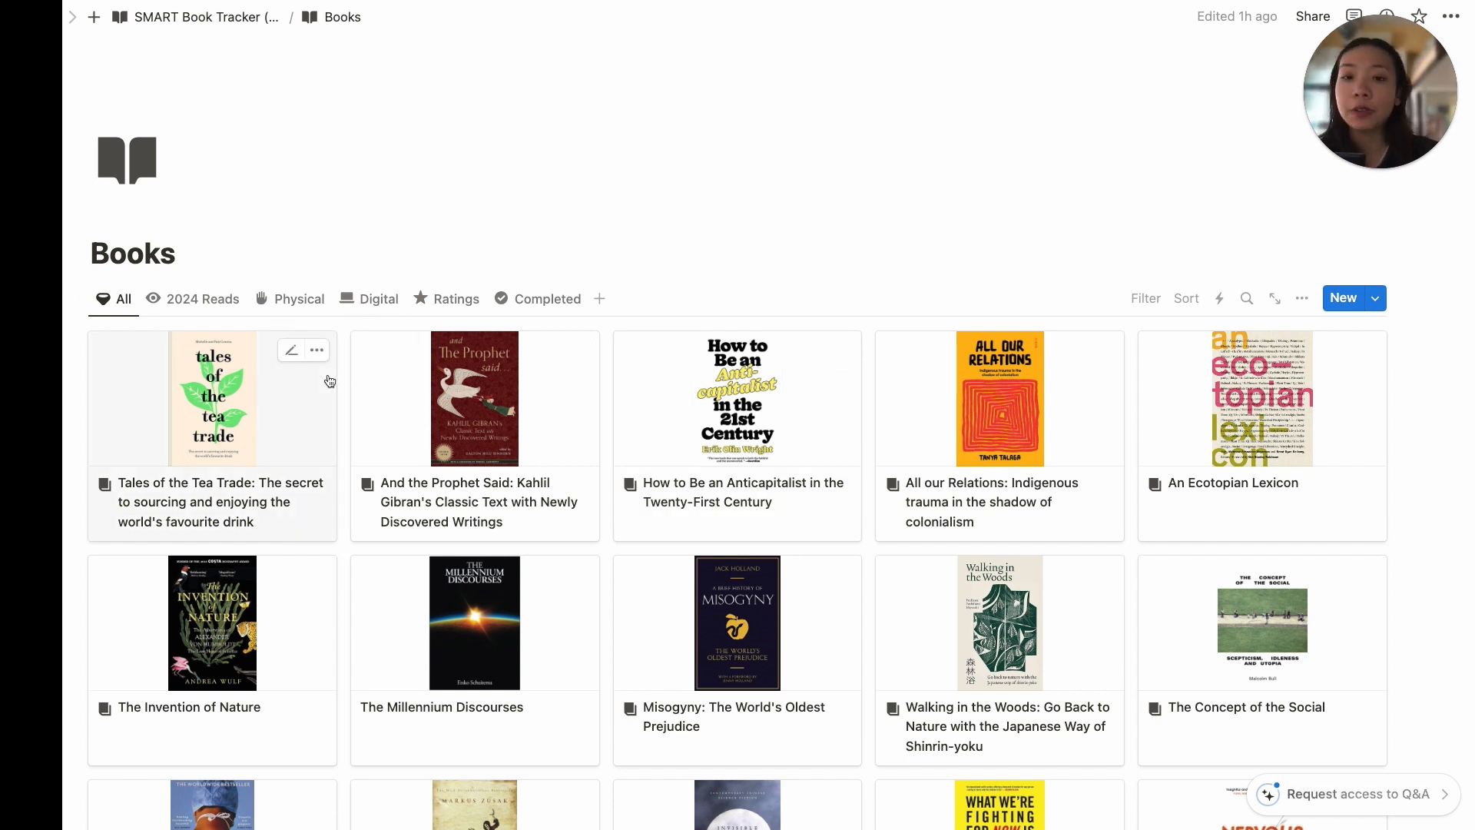
click(239, 430)
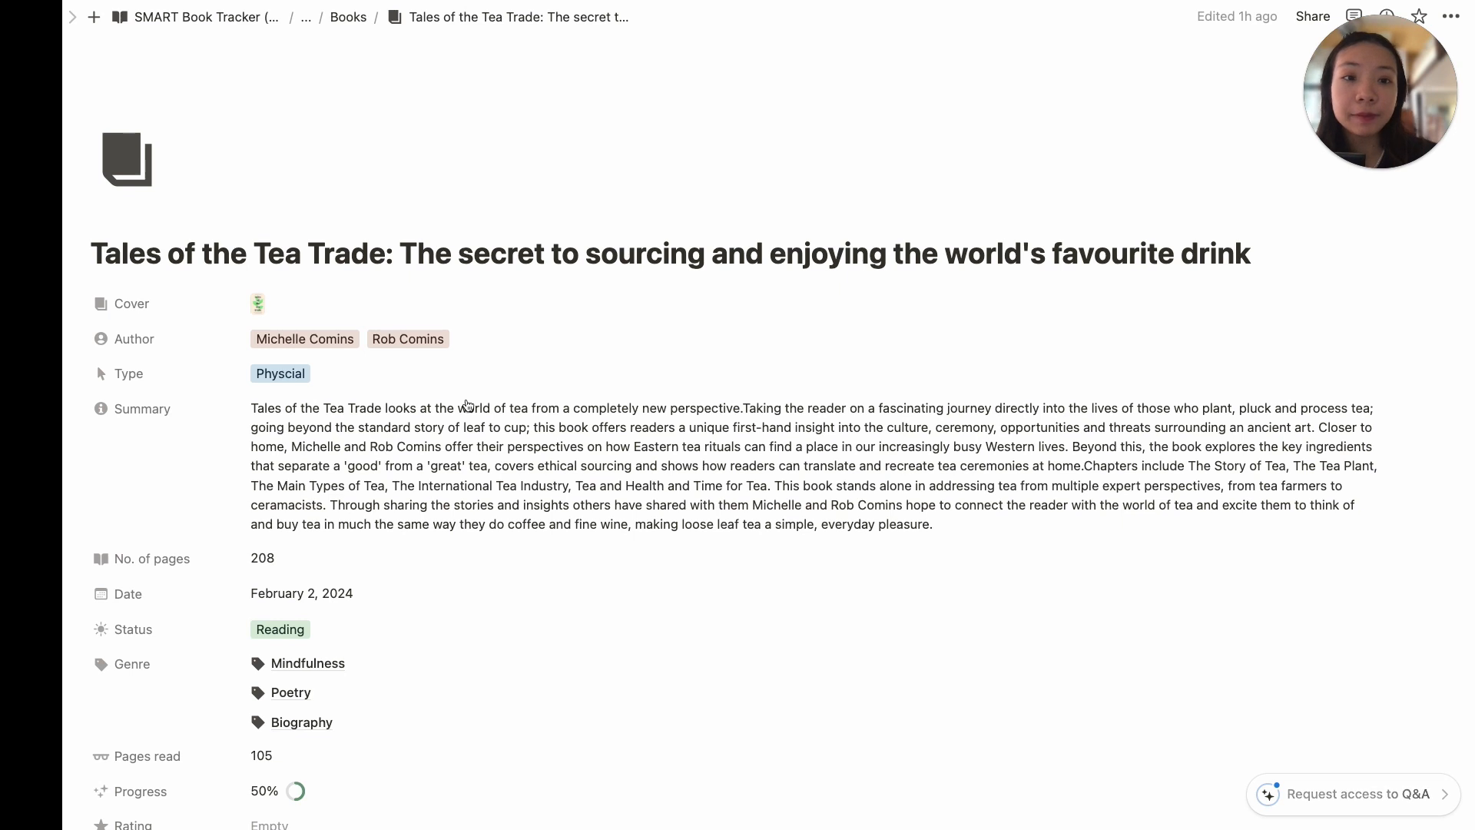
- View the Cover property's settings choices and the image attached to the book's Cover property
scroll(642, 372, down, 1)
scroll(642, 372, down, 1)
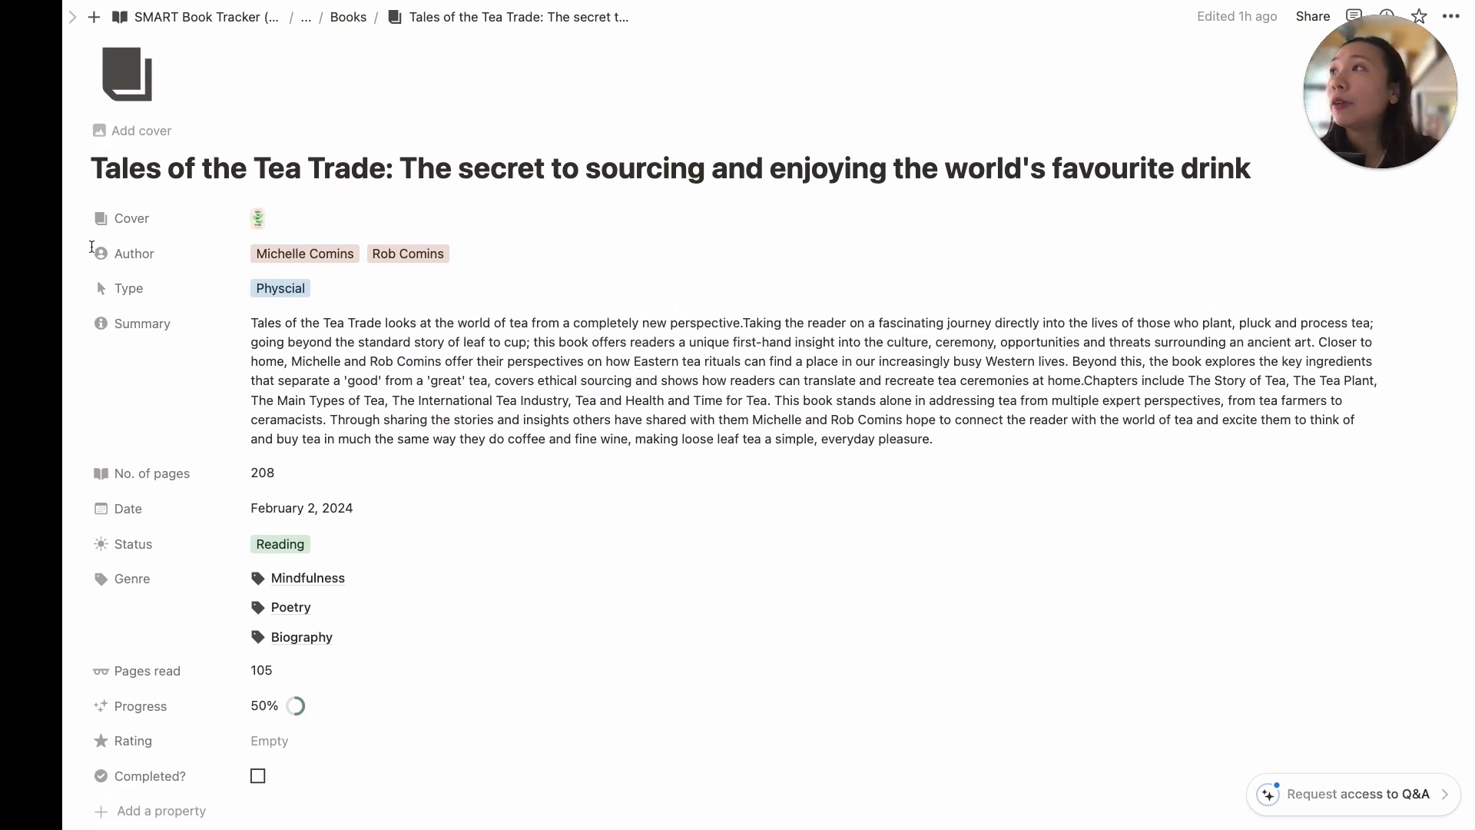
scroll(196, 206, up, 1)
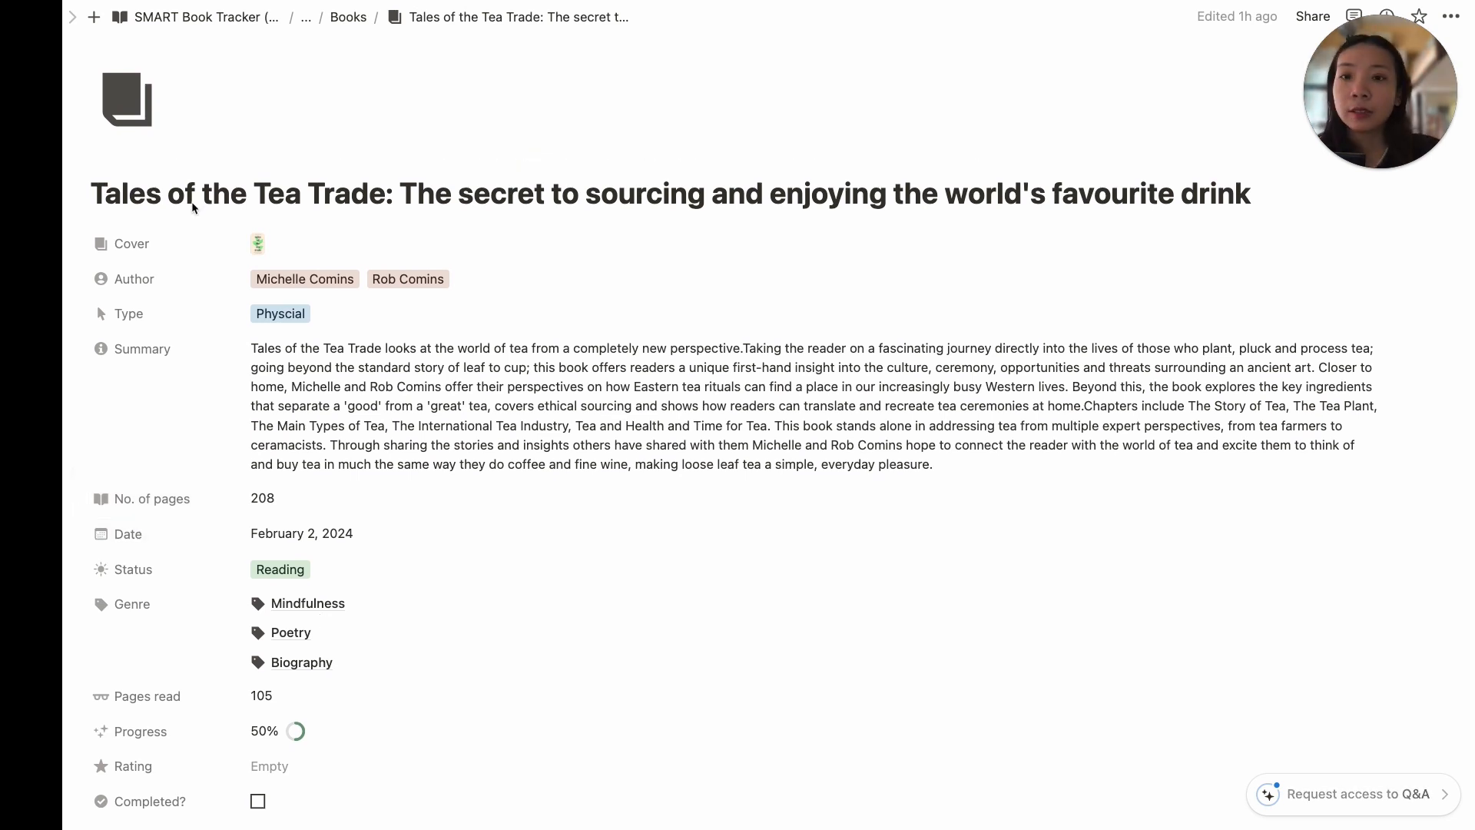
click(154, 240)
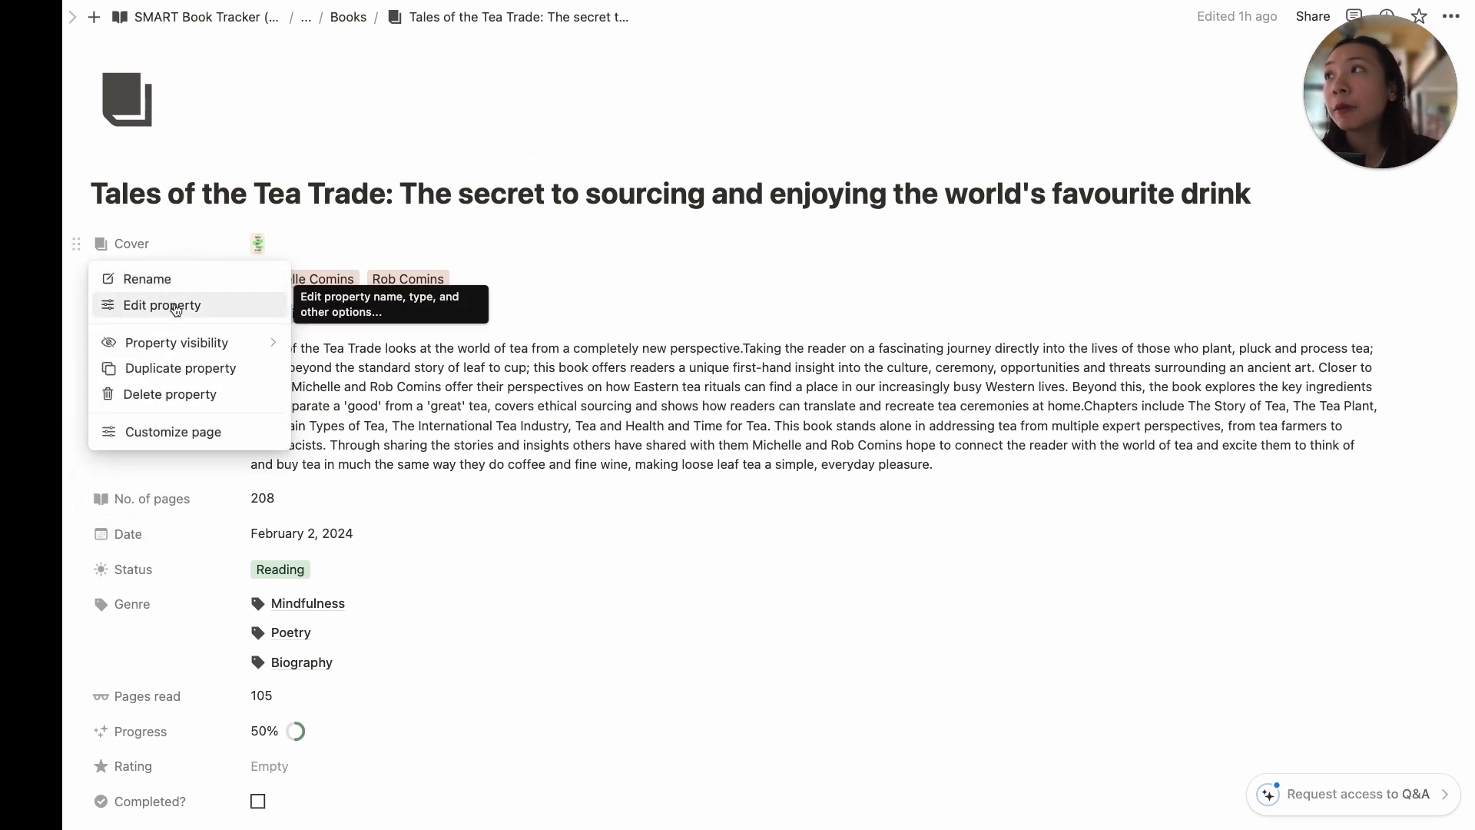
click(281, 251)
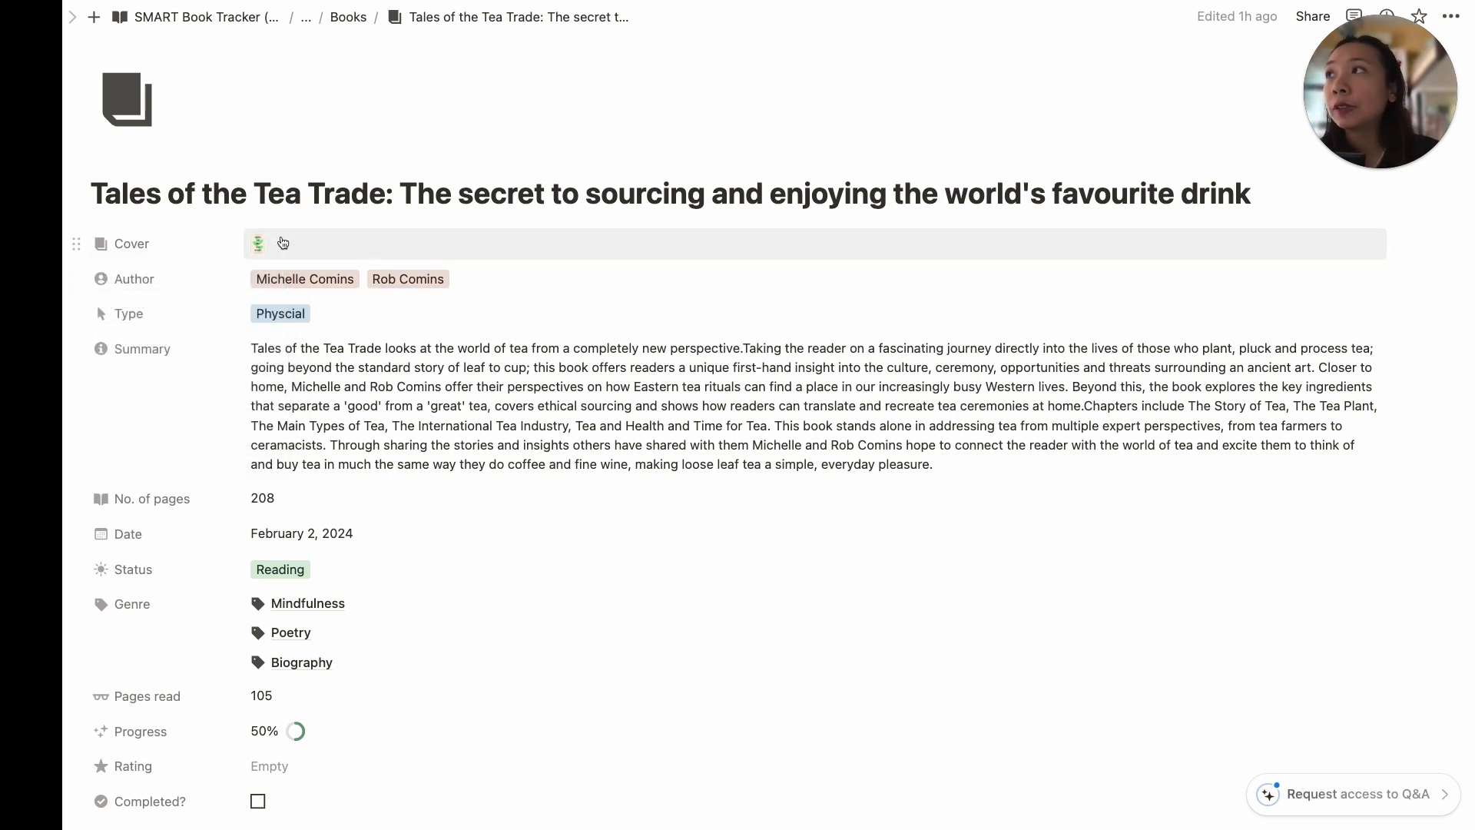
click(283, 243)
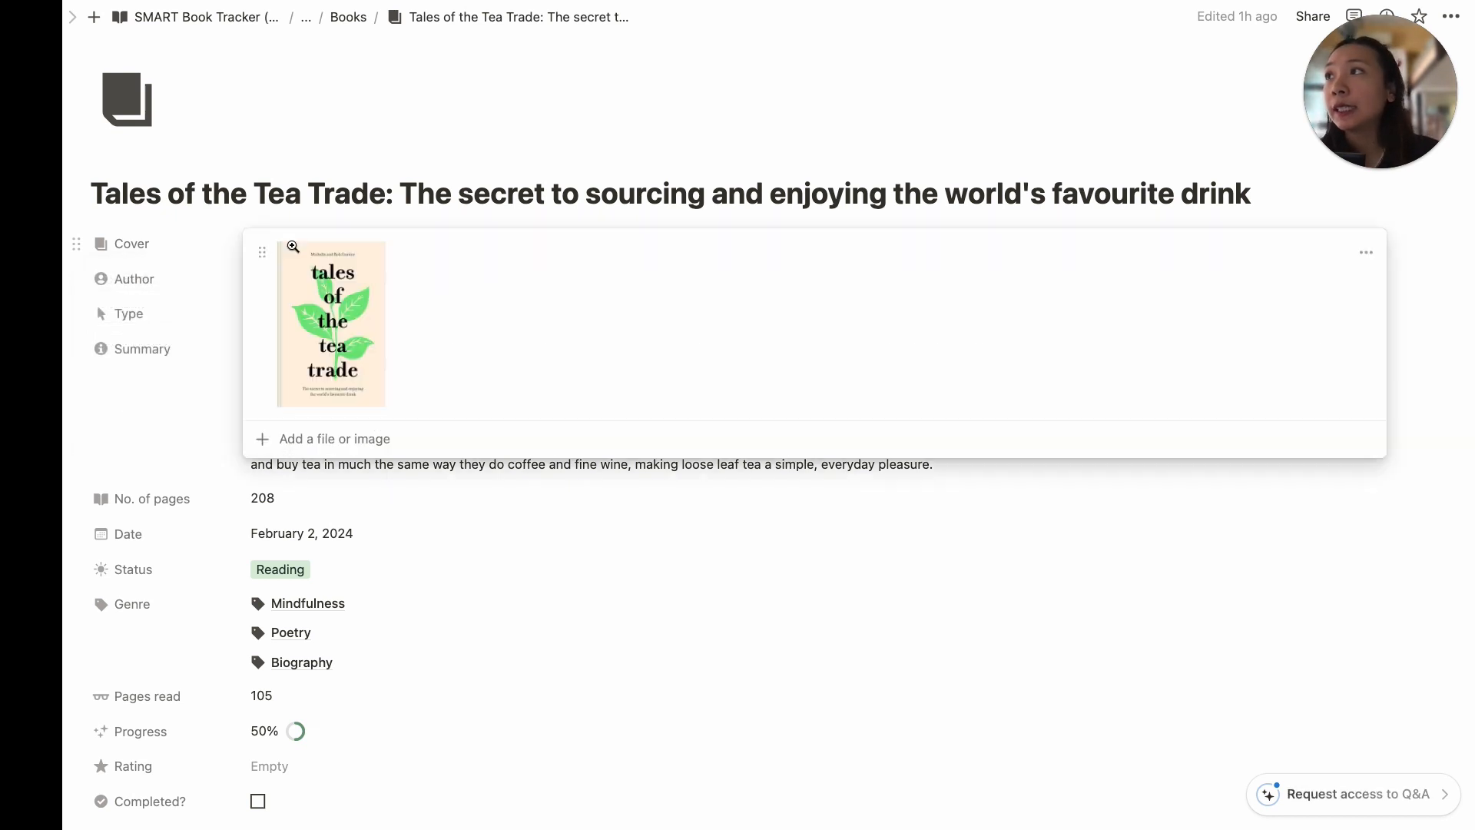
click(474, 538)
- Copy the book's full title, switch to Chrome and search Google for it
click(444, 194)
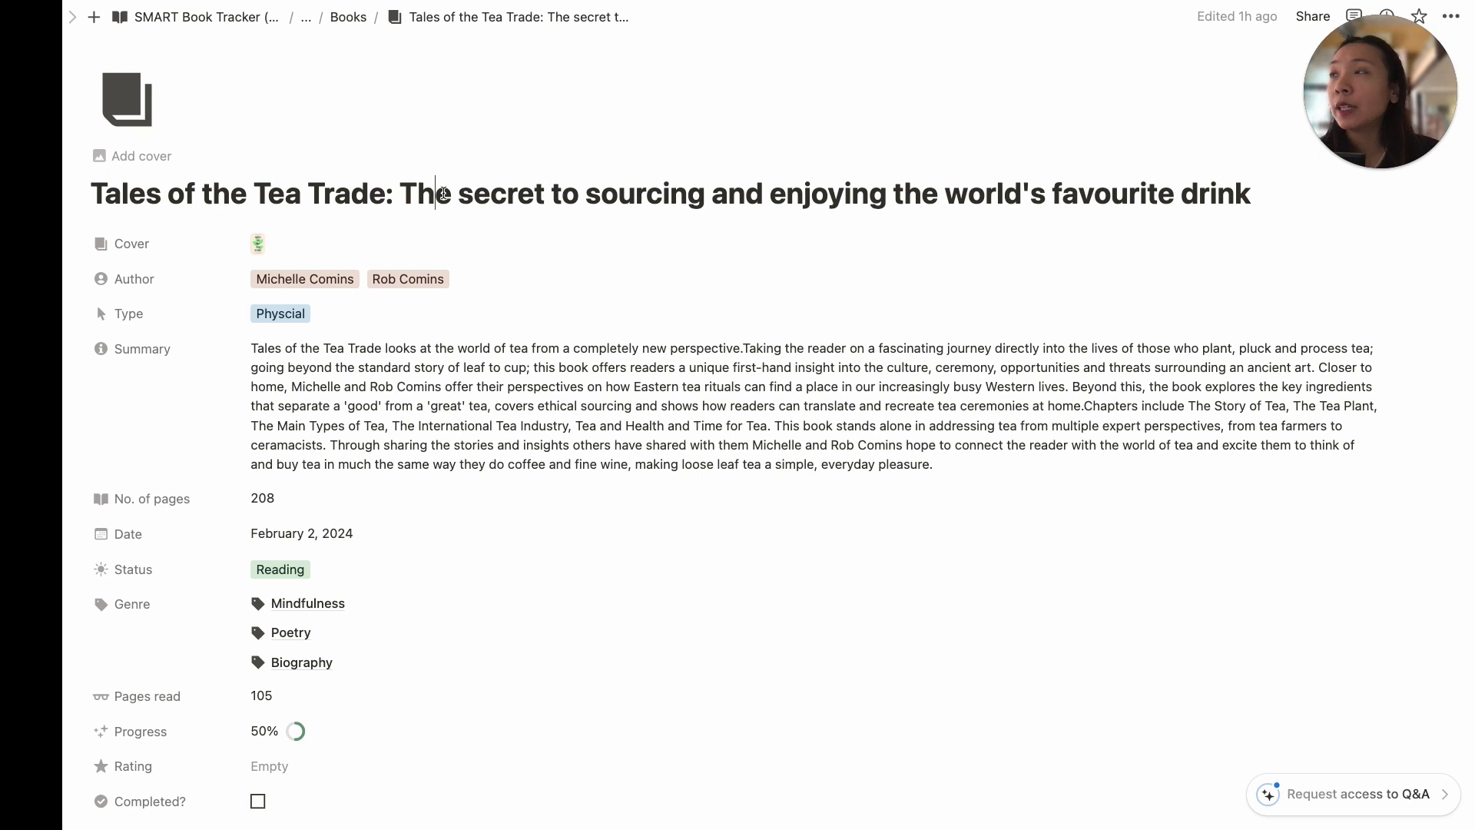
triple_click(444, 194)
key(super+c)
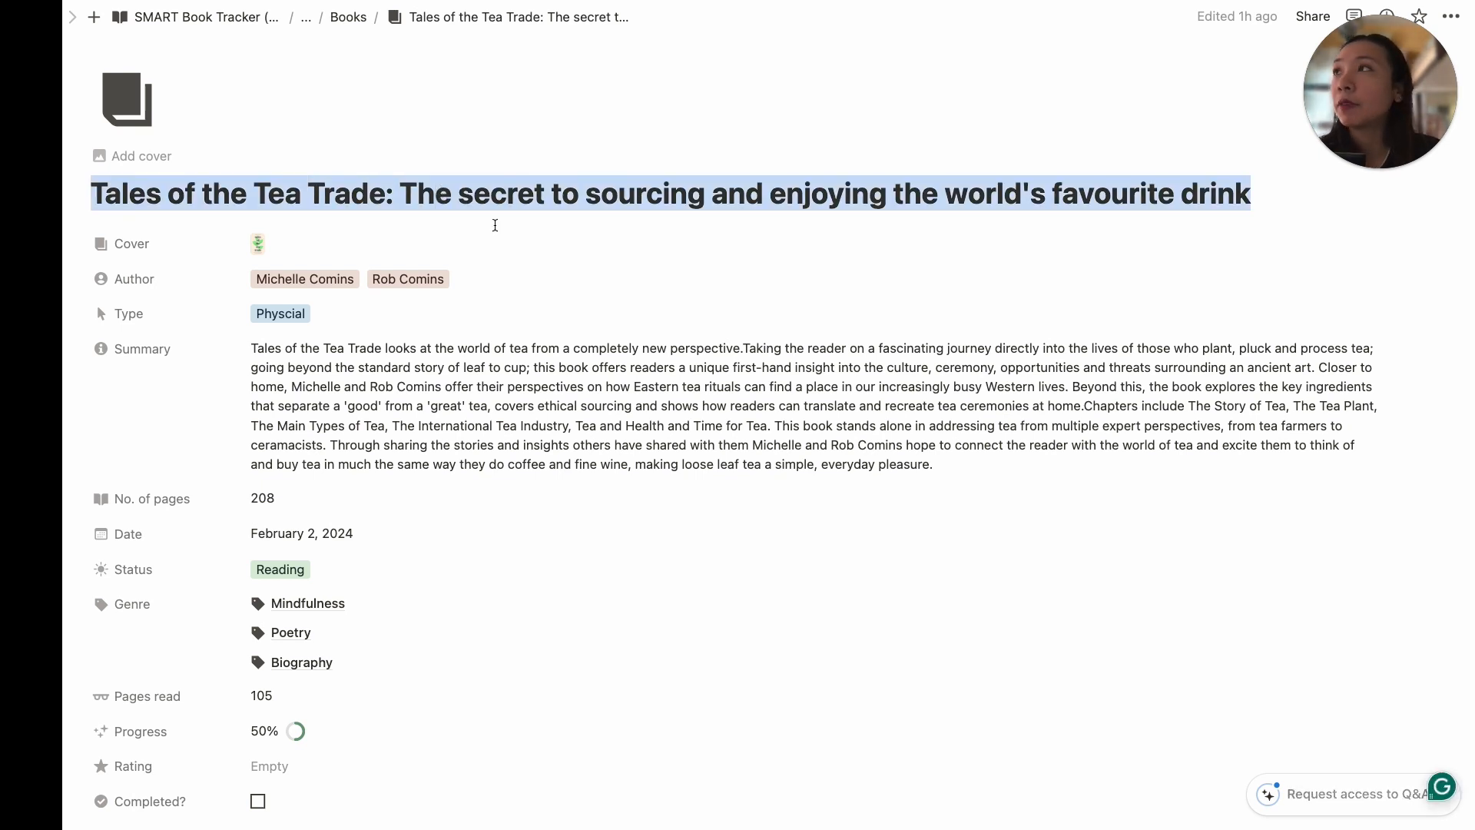
key(super+Tab)
click(595, 333)
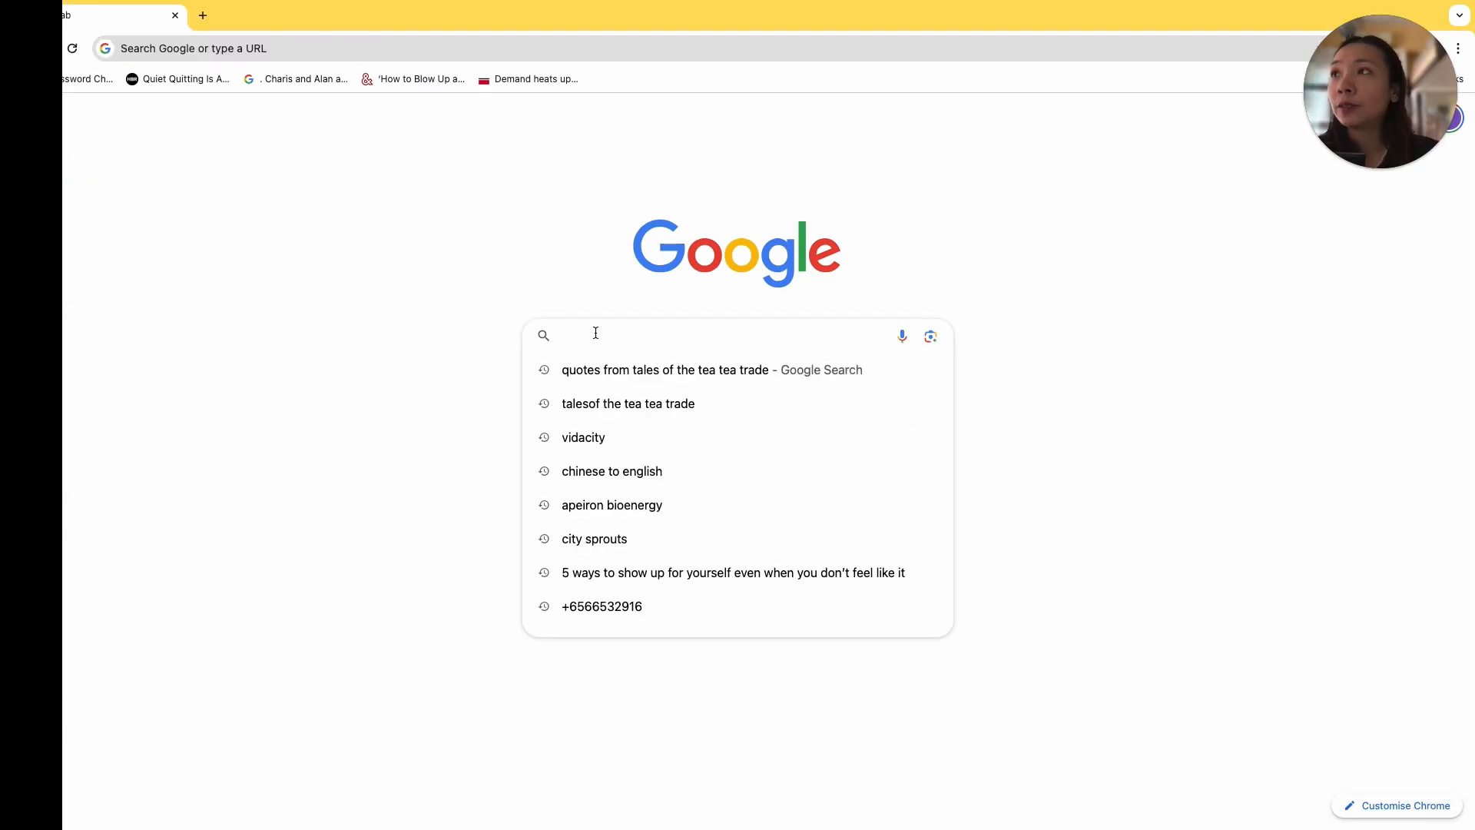
key(super+v)
key(Return)
- Open the Amazon.sg book cover from Google's image results and copy its image address
click(234, 135)
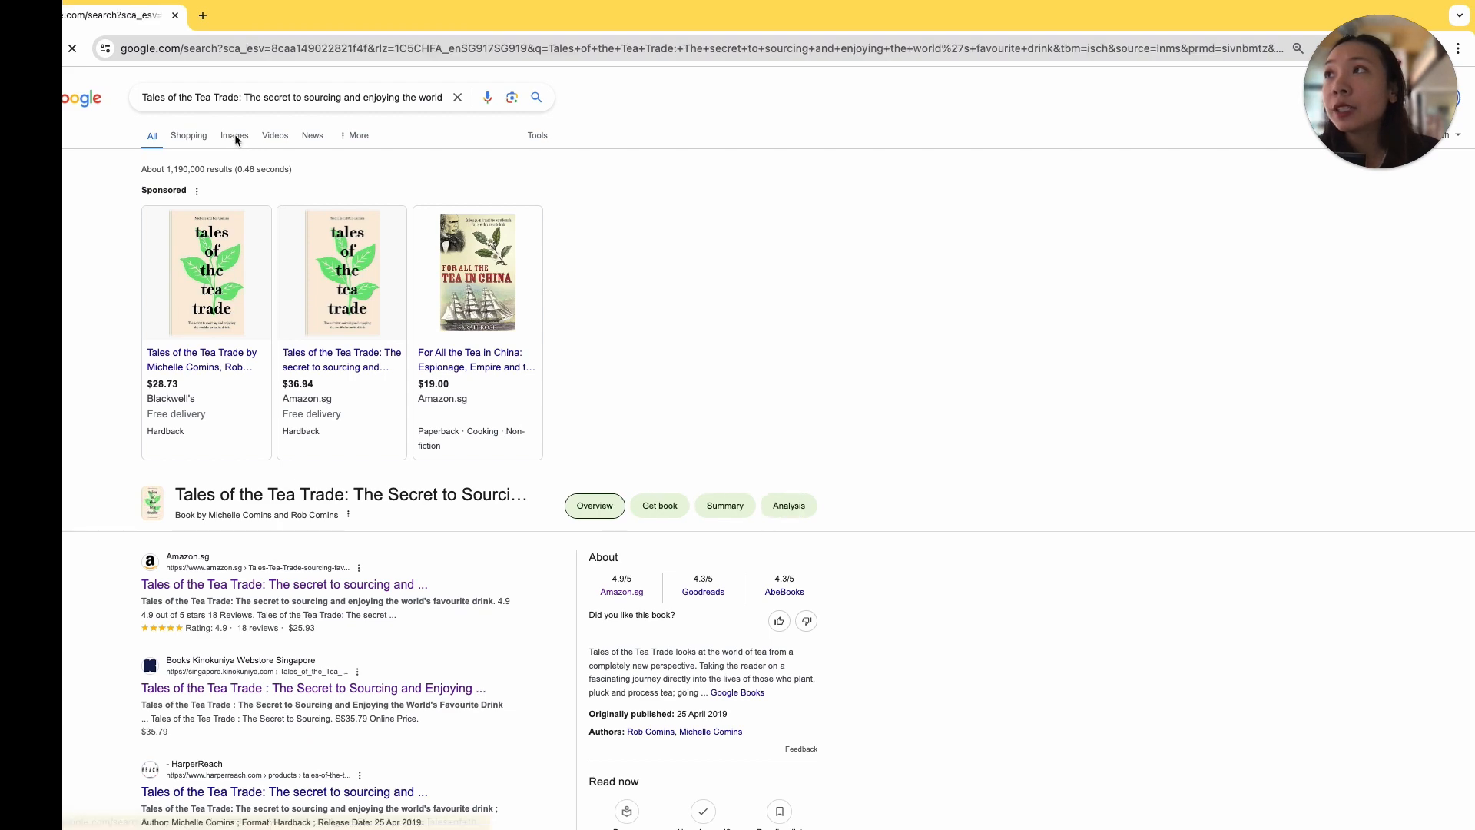
click(188, 254)
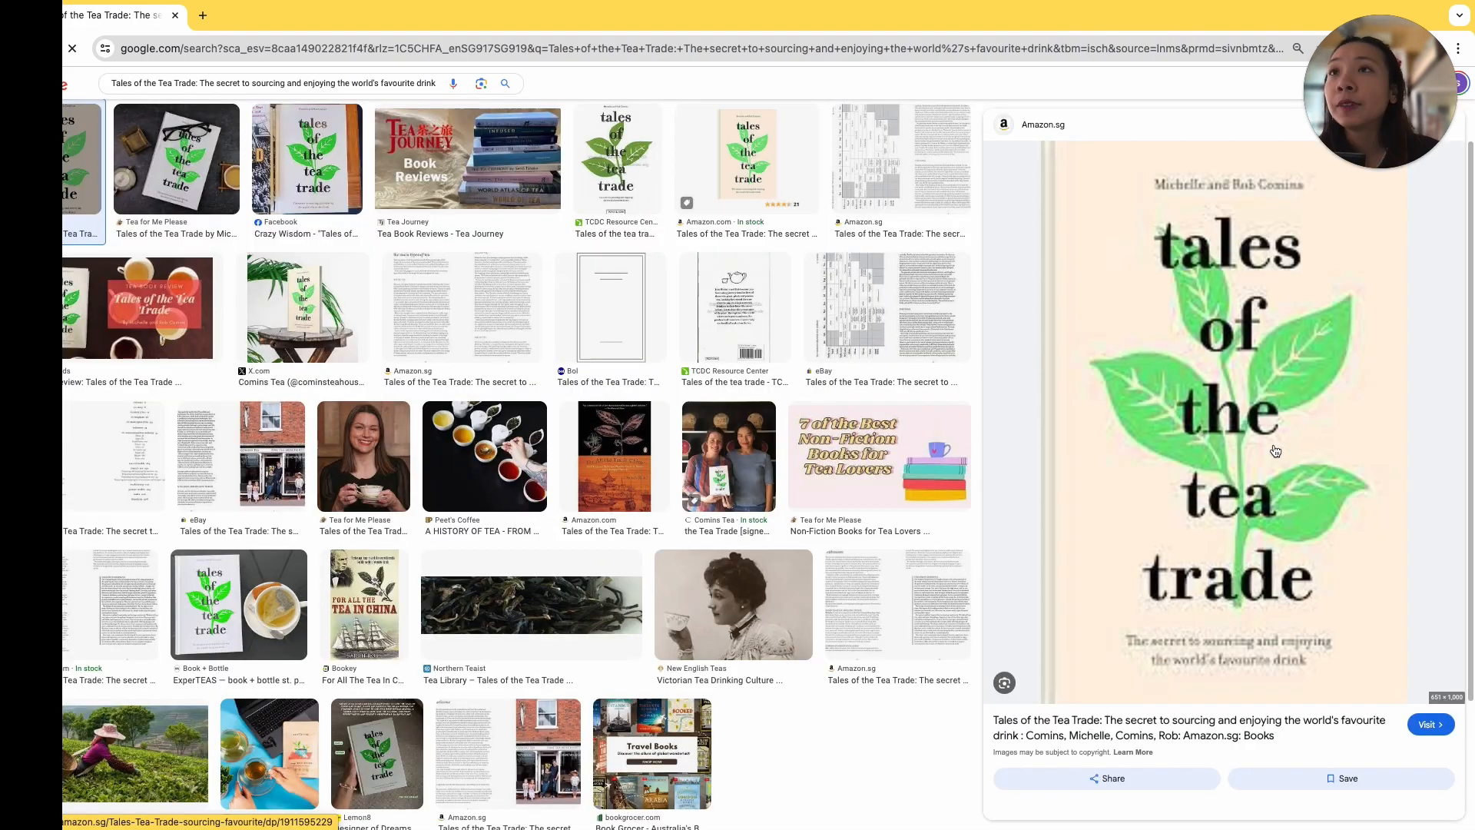
right_click(1321, 372)
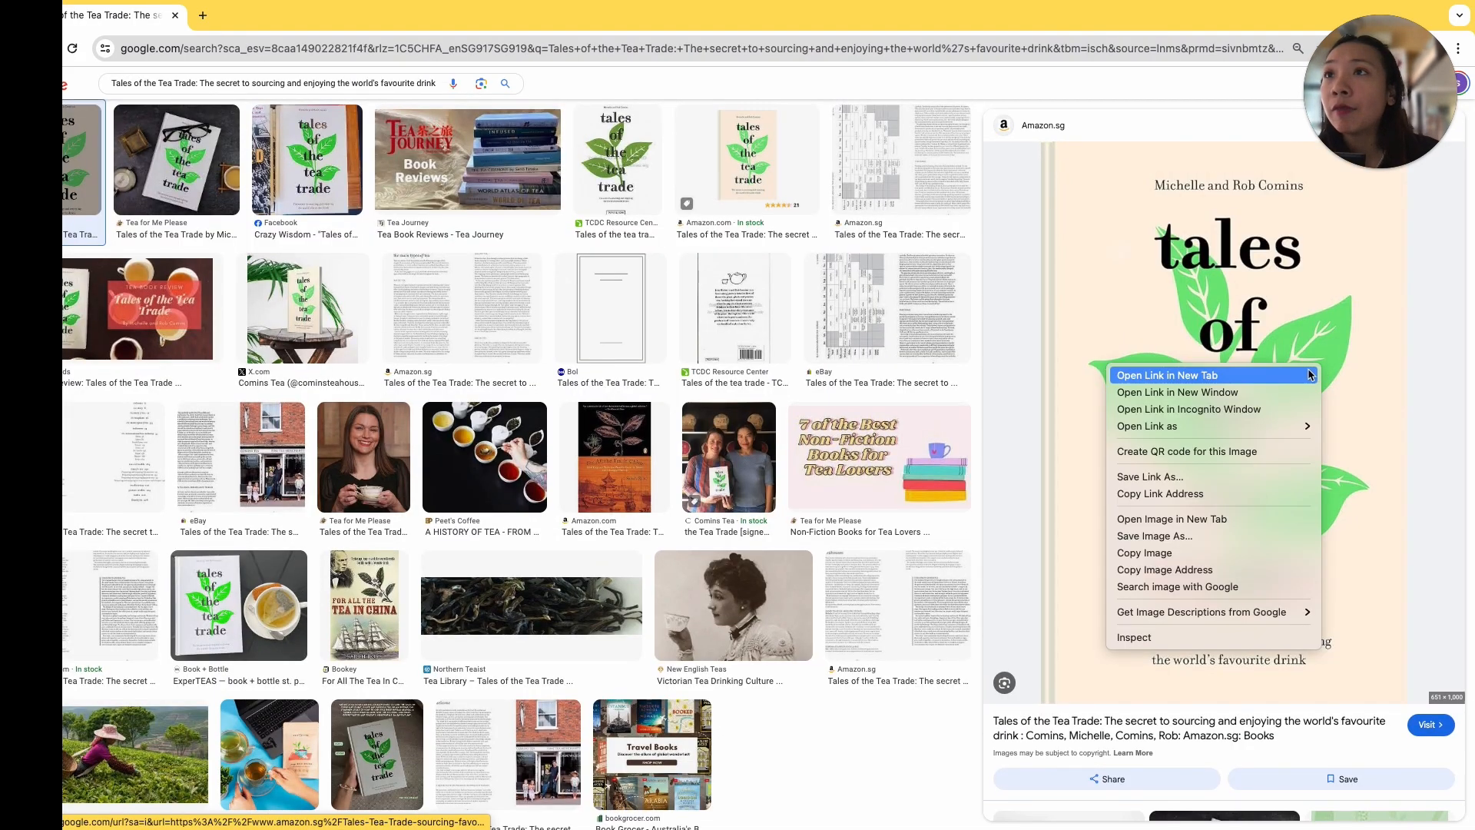
click(1252, 571)
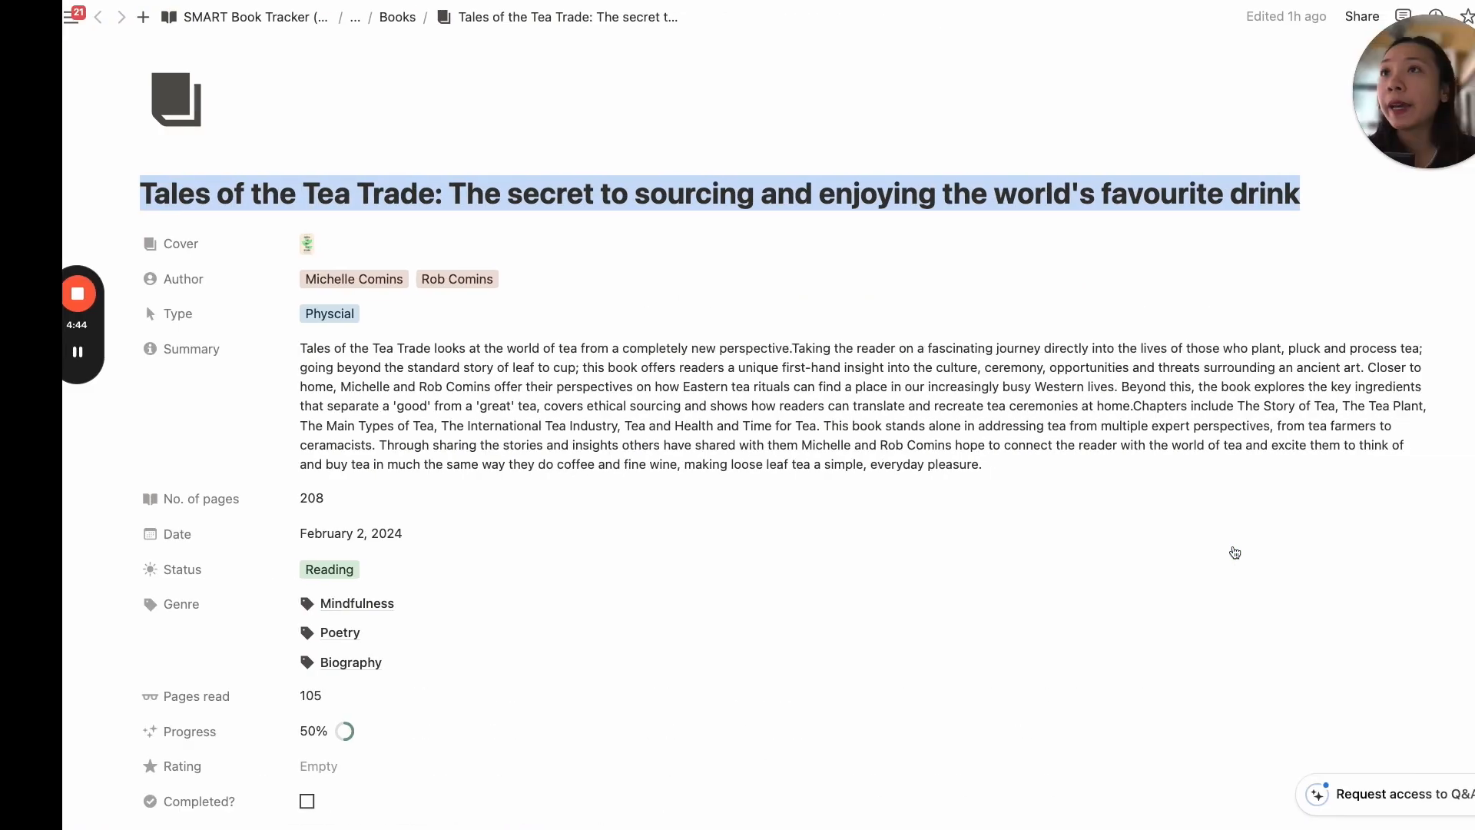
- Back in Notion, add the copied image address to the book's Cover property as an embedded link
click(347, 248)
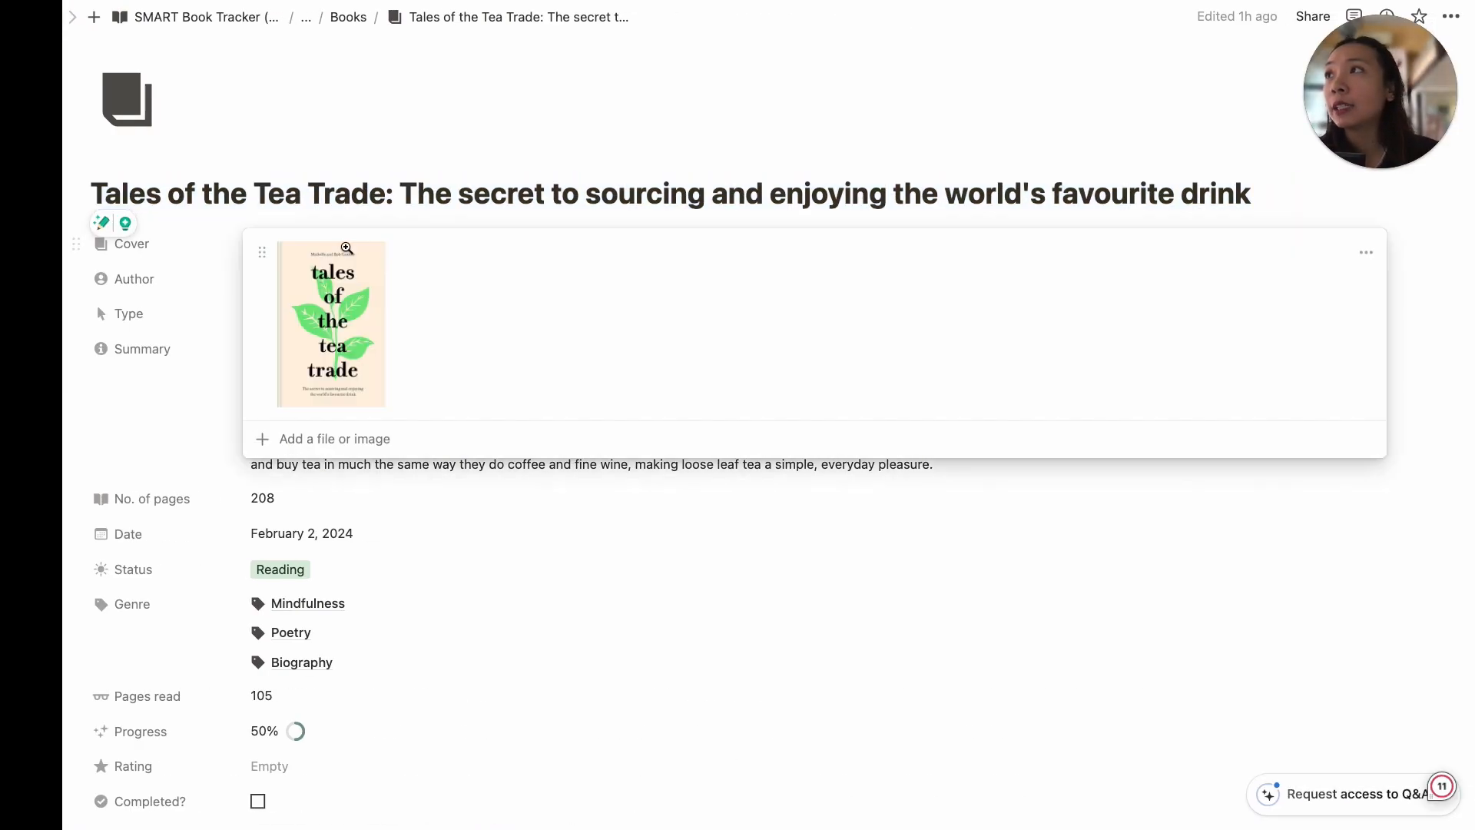
click(361, 439)
click(773, 481)
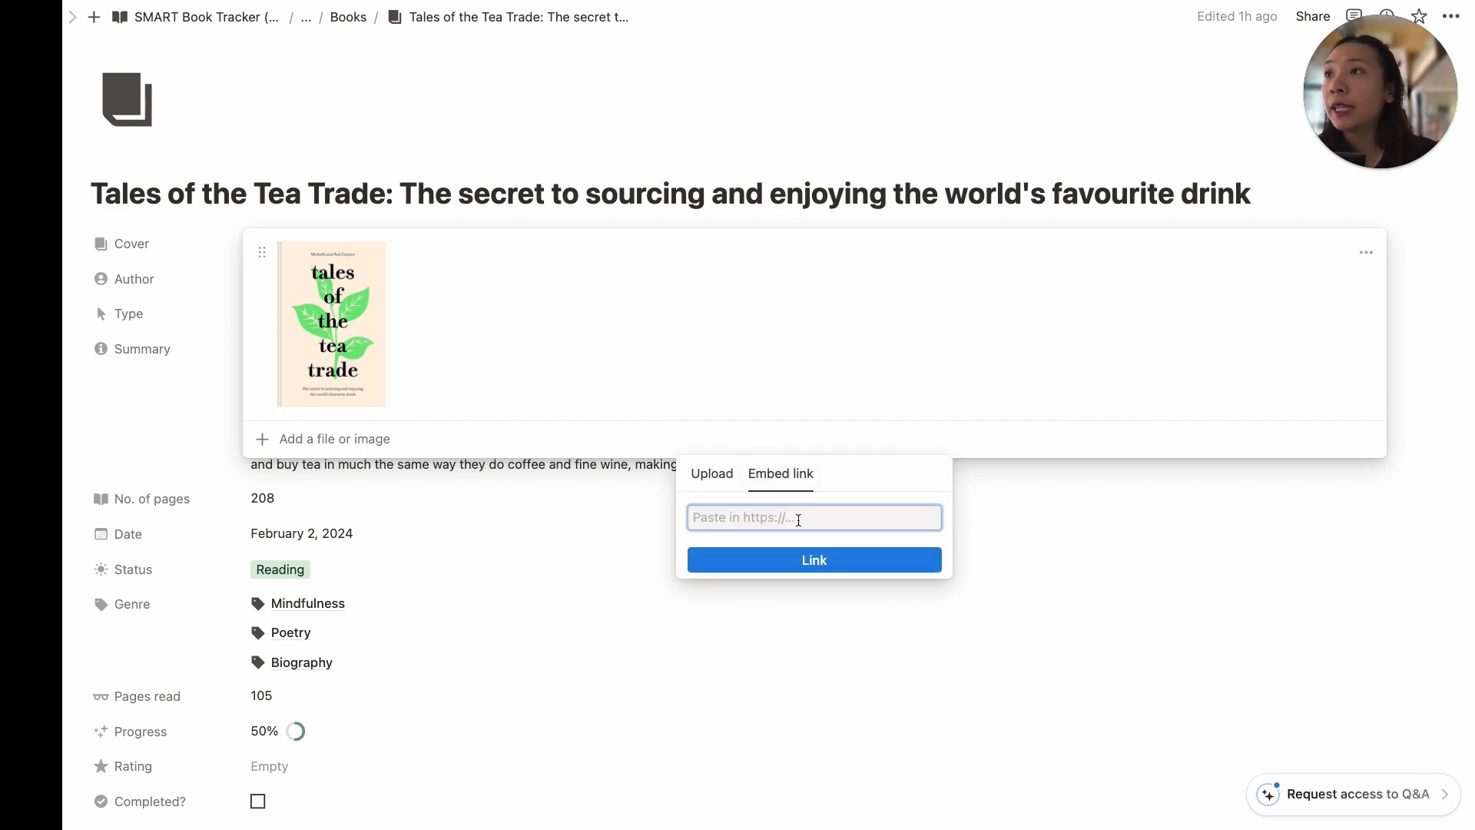
key(ctrl+v)
click(812, 566)
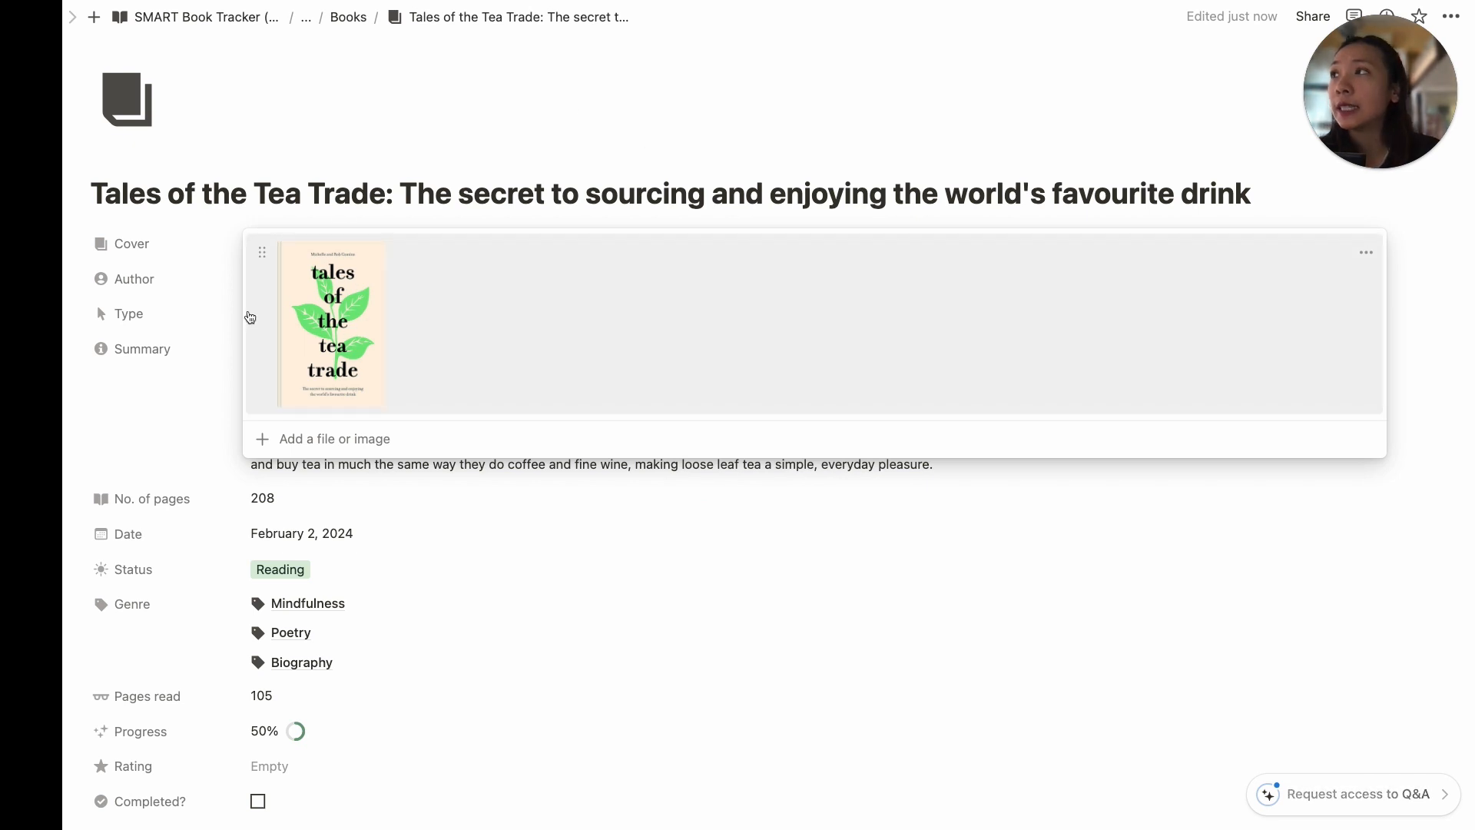
click(197, 312)
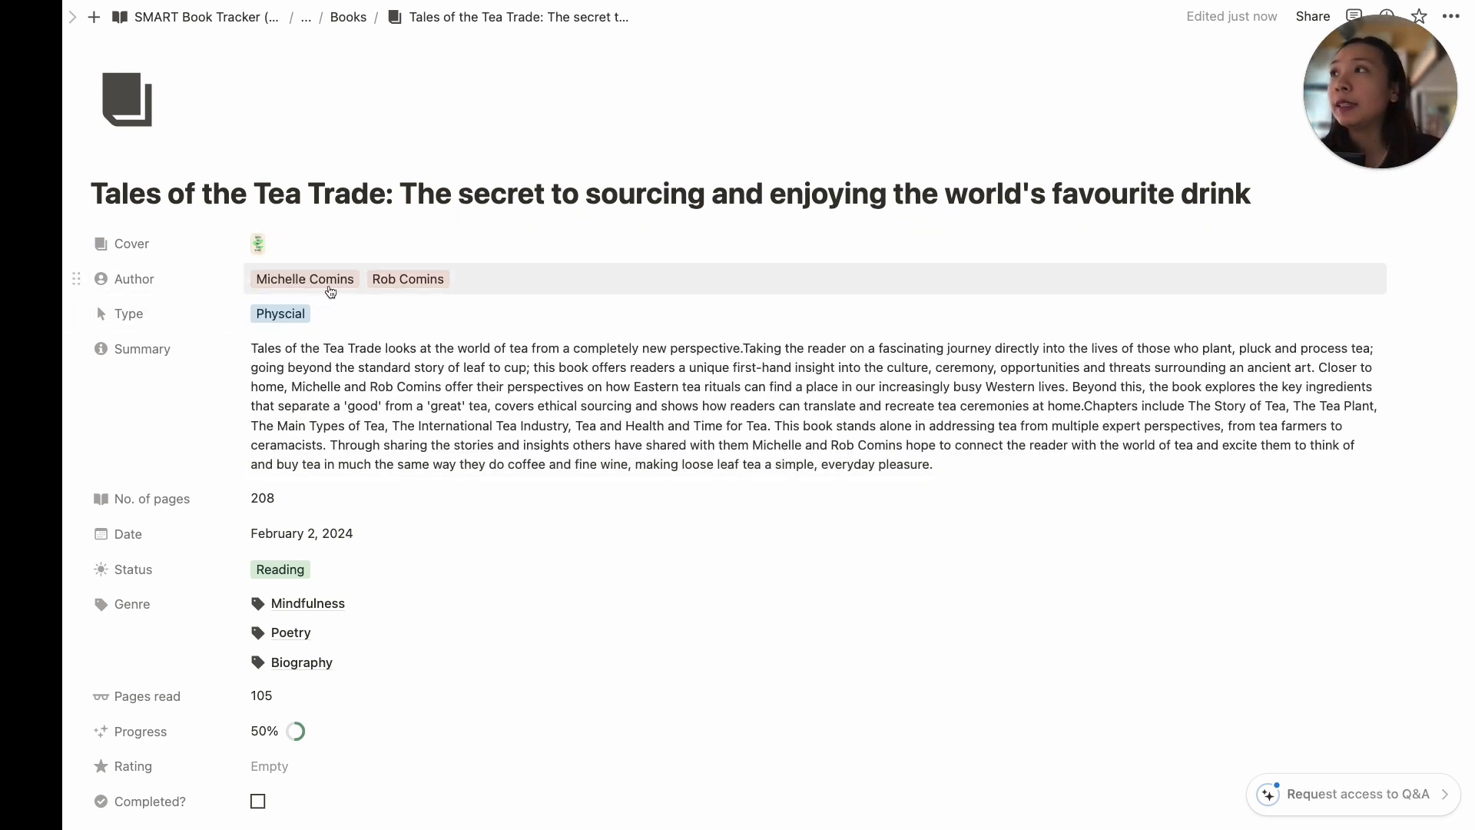
- View the available options of the book's Author and Type properties without changing them
click(517, 282)
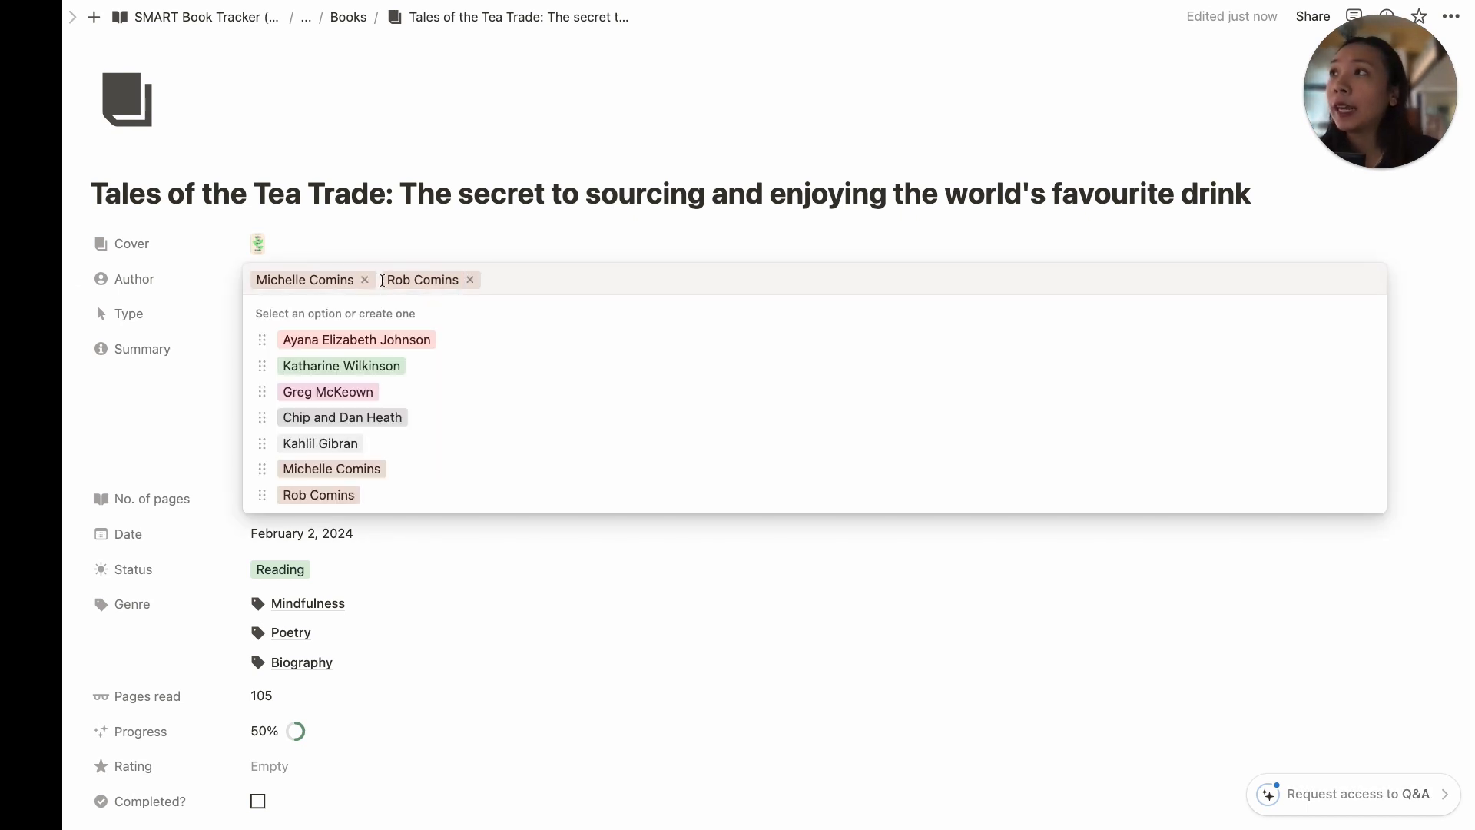
click(185, 275)
scroll(412, 224, down, 1)
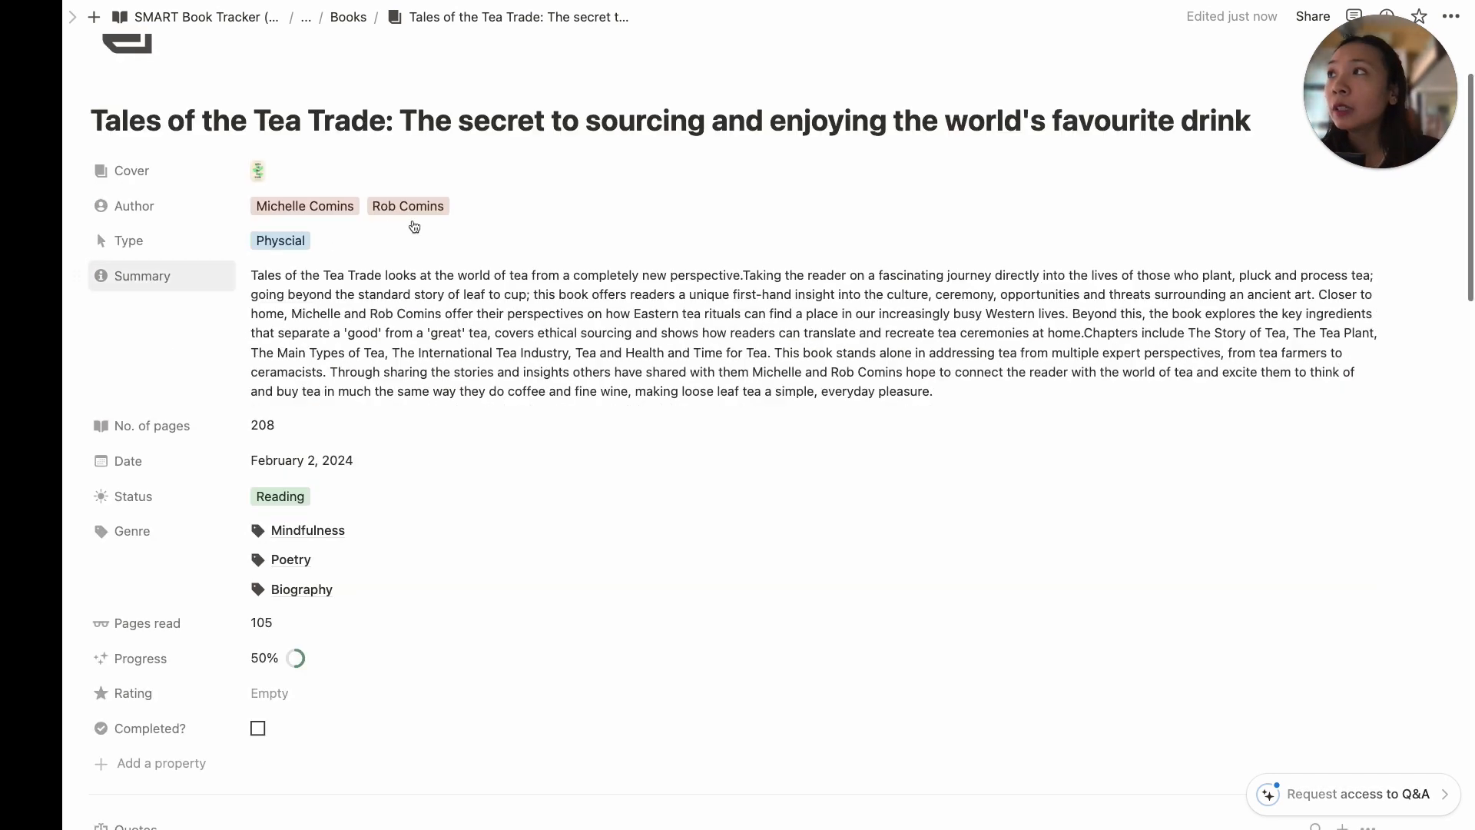
click(408, 241)
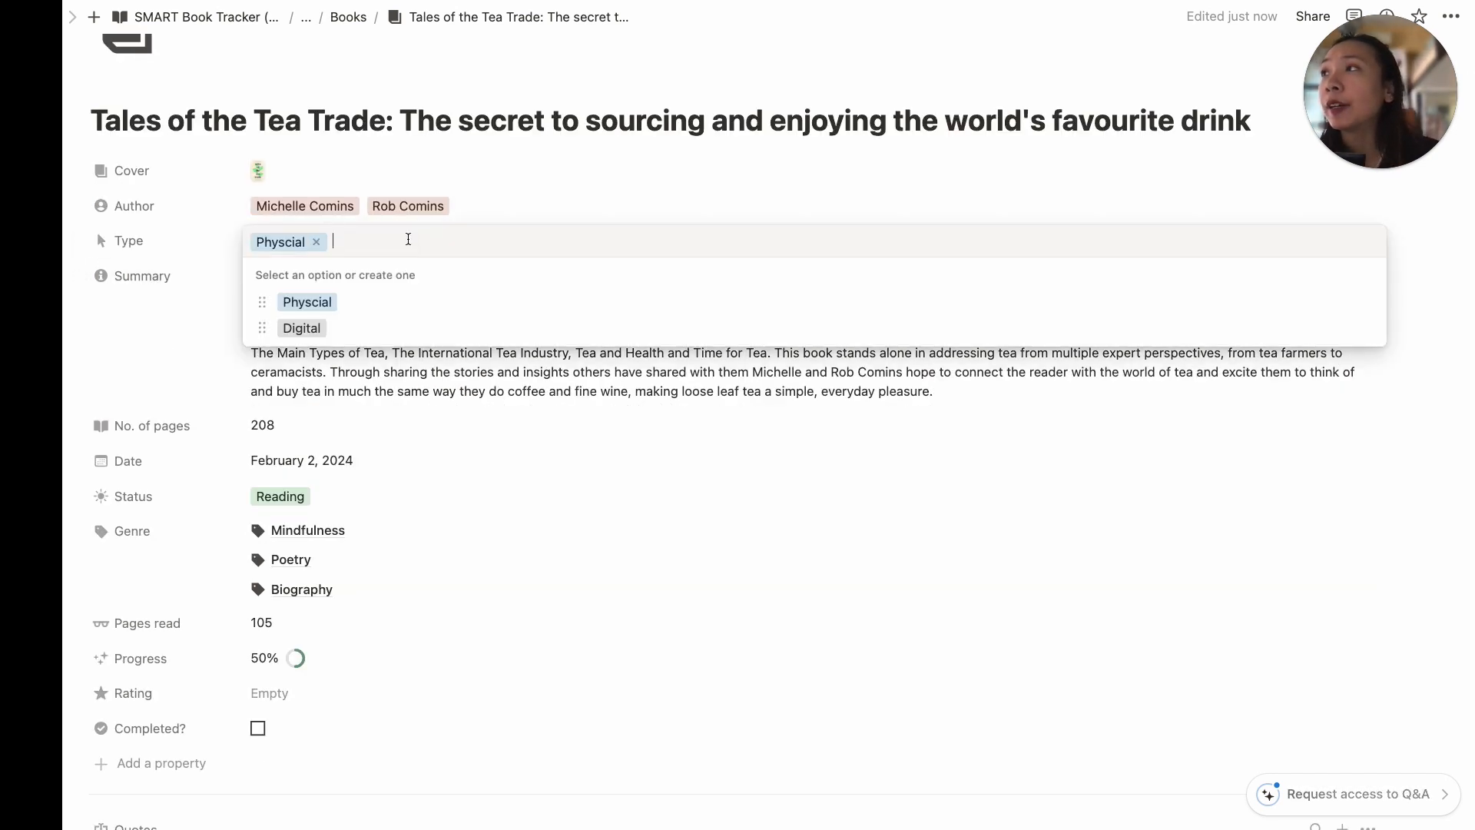
click(154, 251)
scroll(153, 251, down, 1)
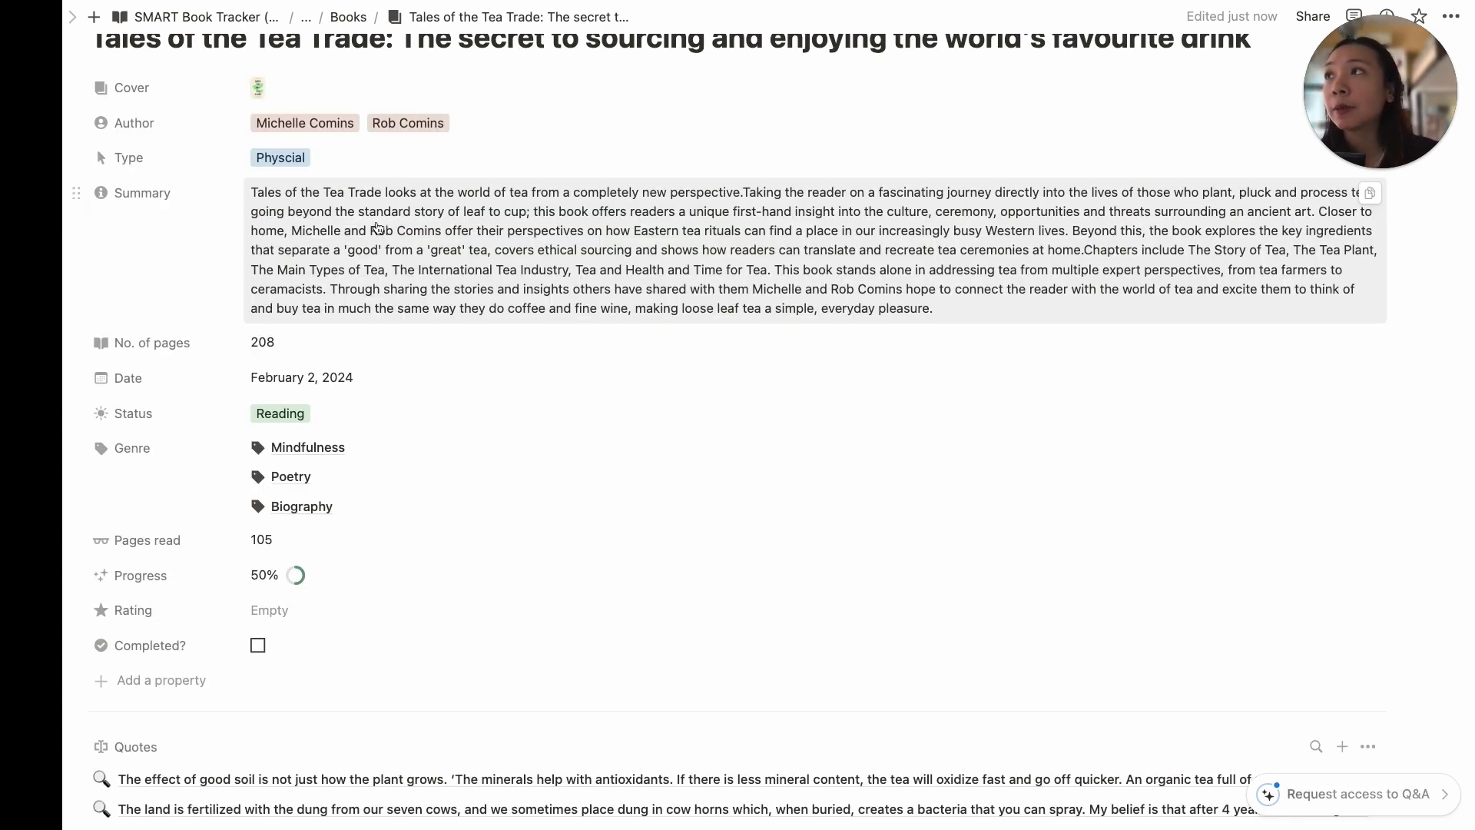
- Open the book's Summary text and review the remaining properties and quotes below it
click(716, 243)
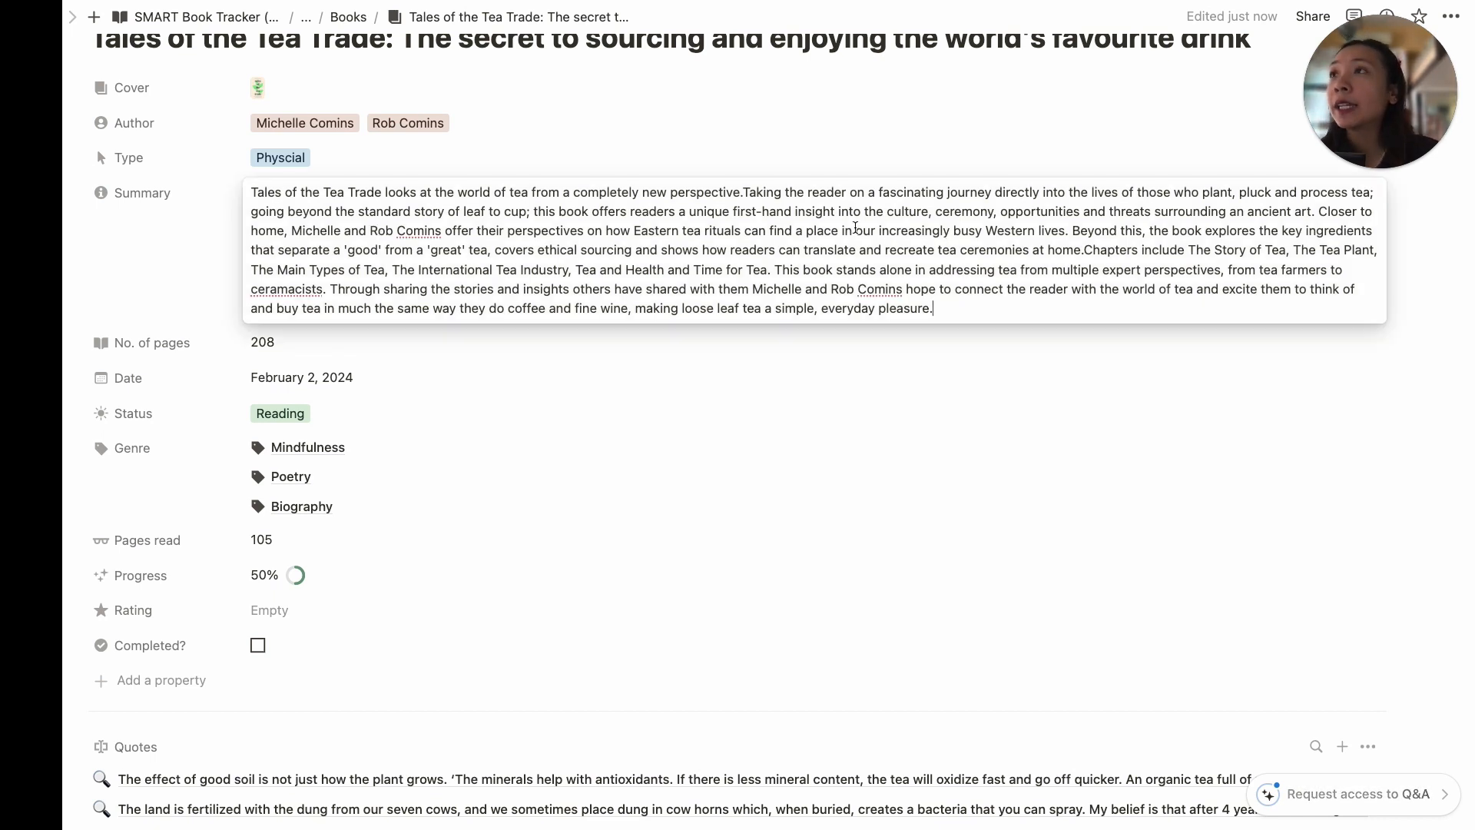
scroll(386, 300, down, 2)
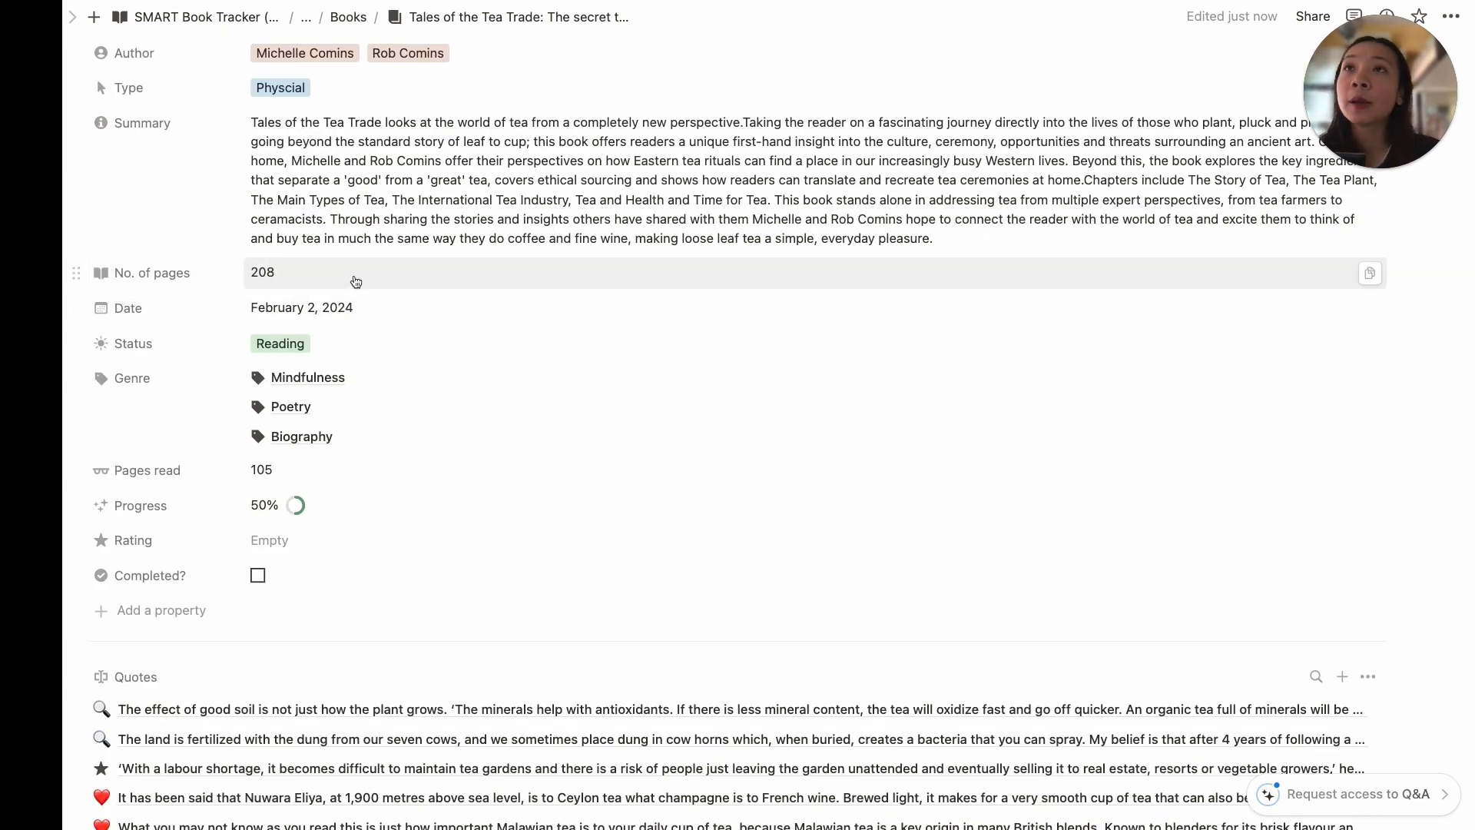
scroll(292, 230, down, 3)
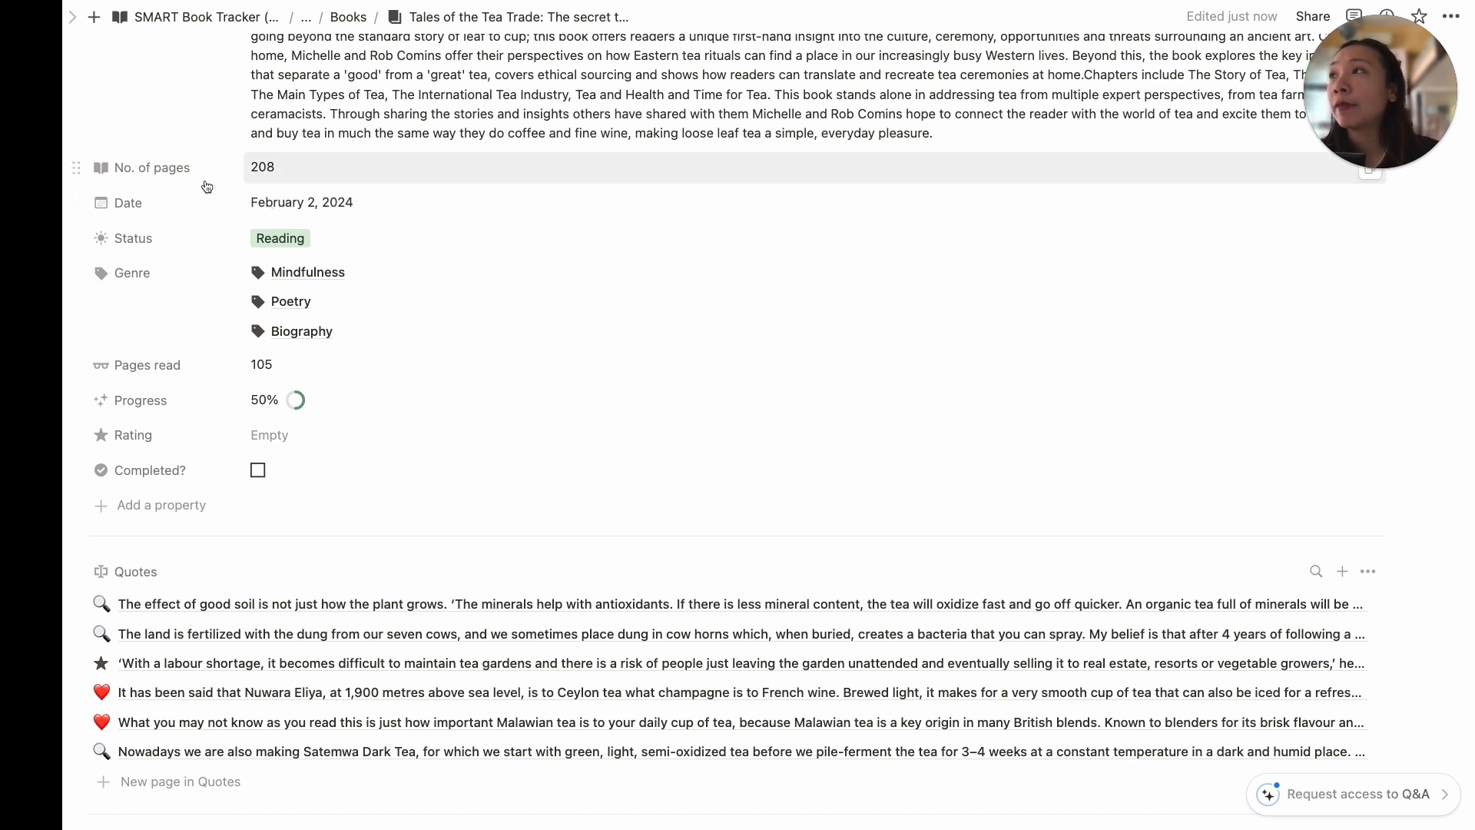
- View the available choices of the book's Status property and its star Rating property
click(376, 240)
click(377, 377)
scroll(377, 376, down, 1)
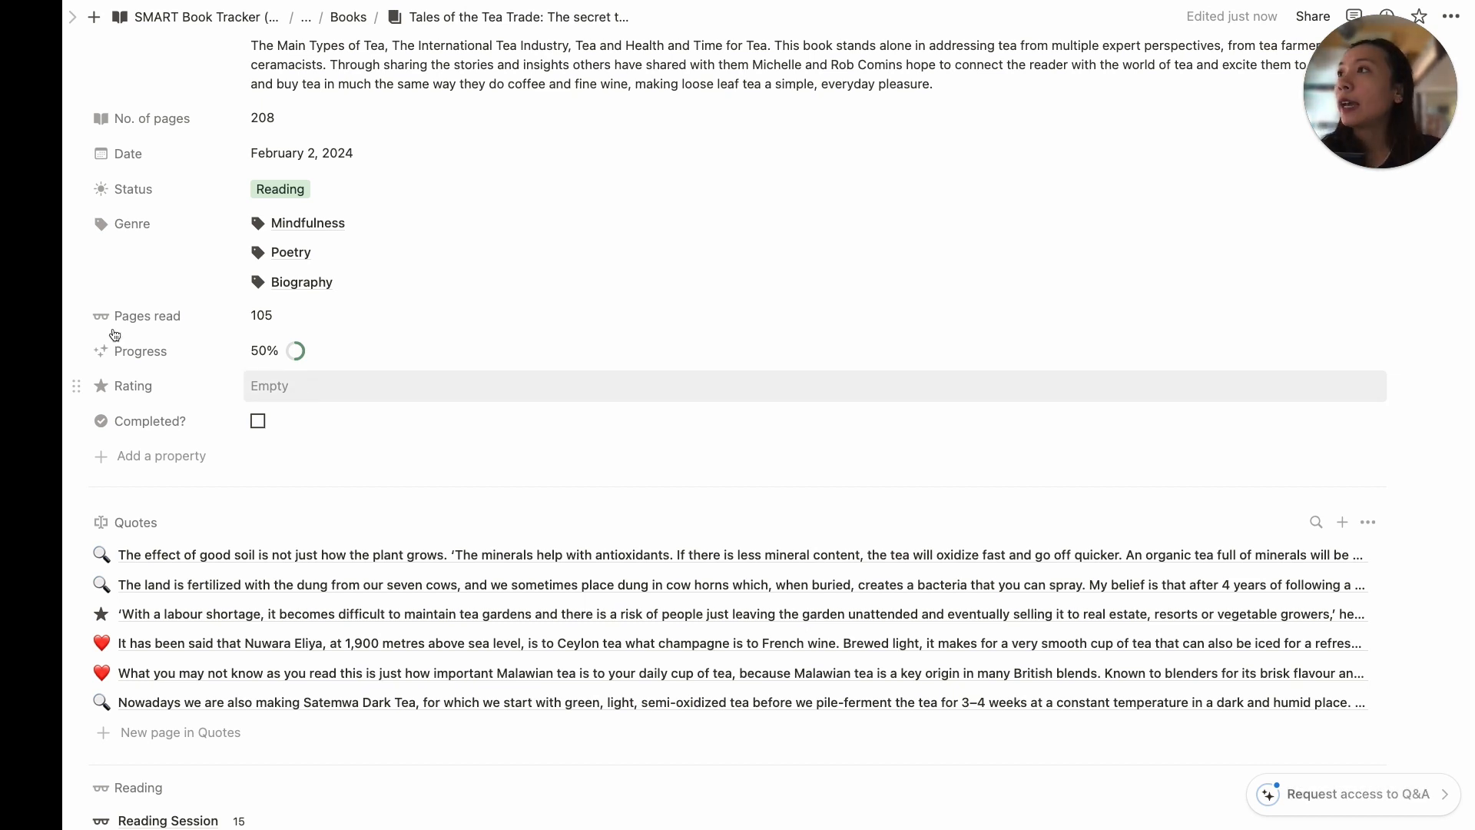
click(299, 388)
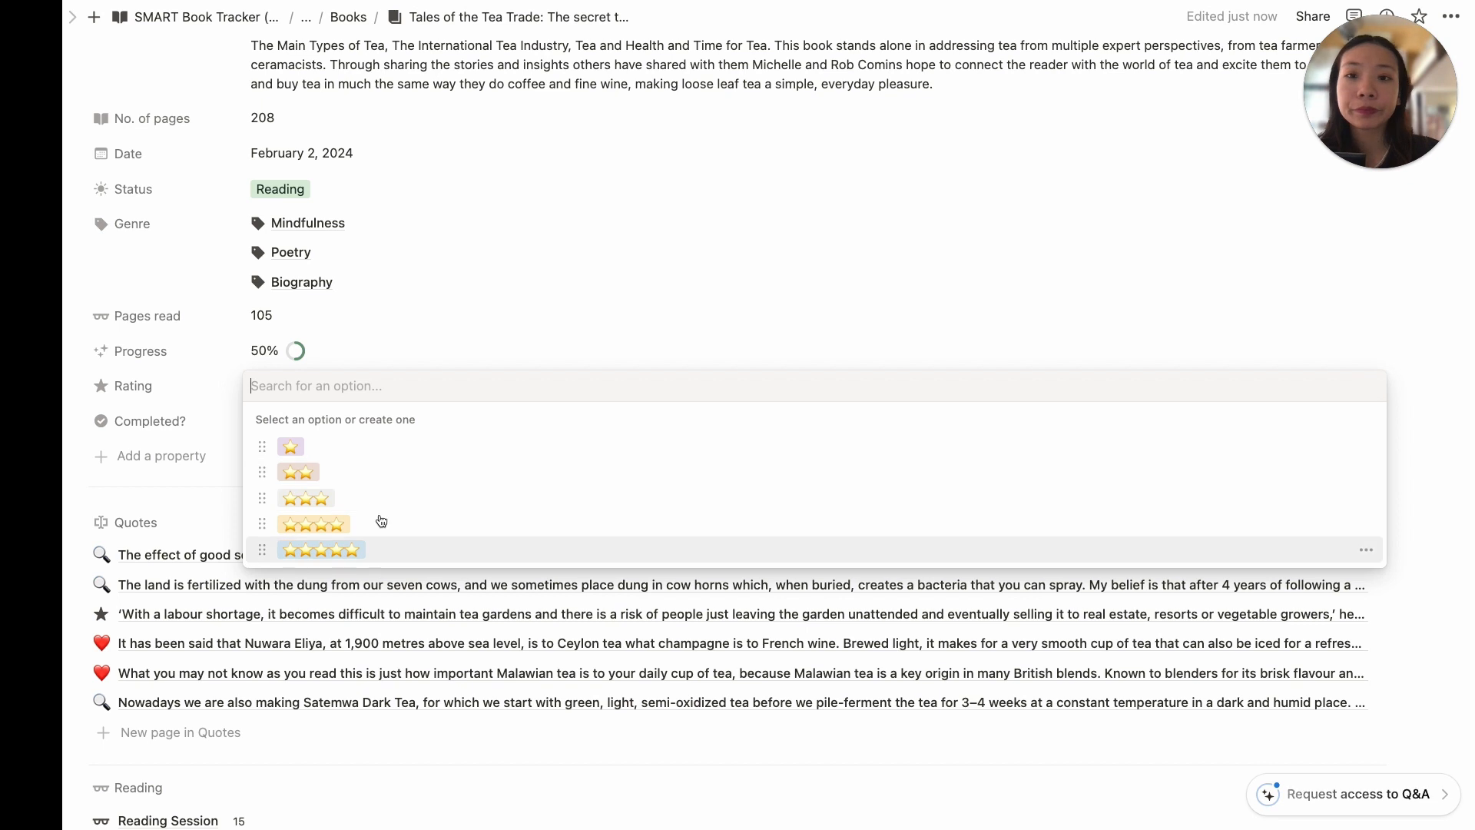
- Close the Rating choices and review the rest of the book page, from Completed? through Quotes and Reading sessions to the Notebook
click(154, 471)
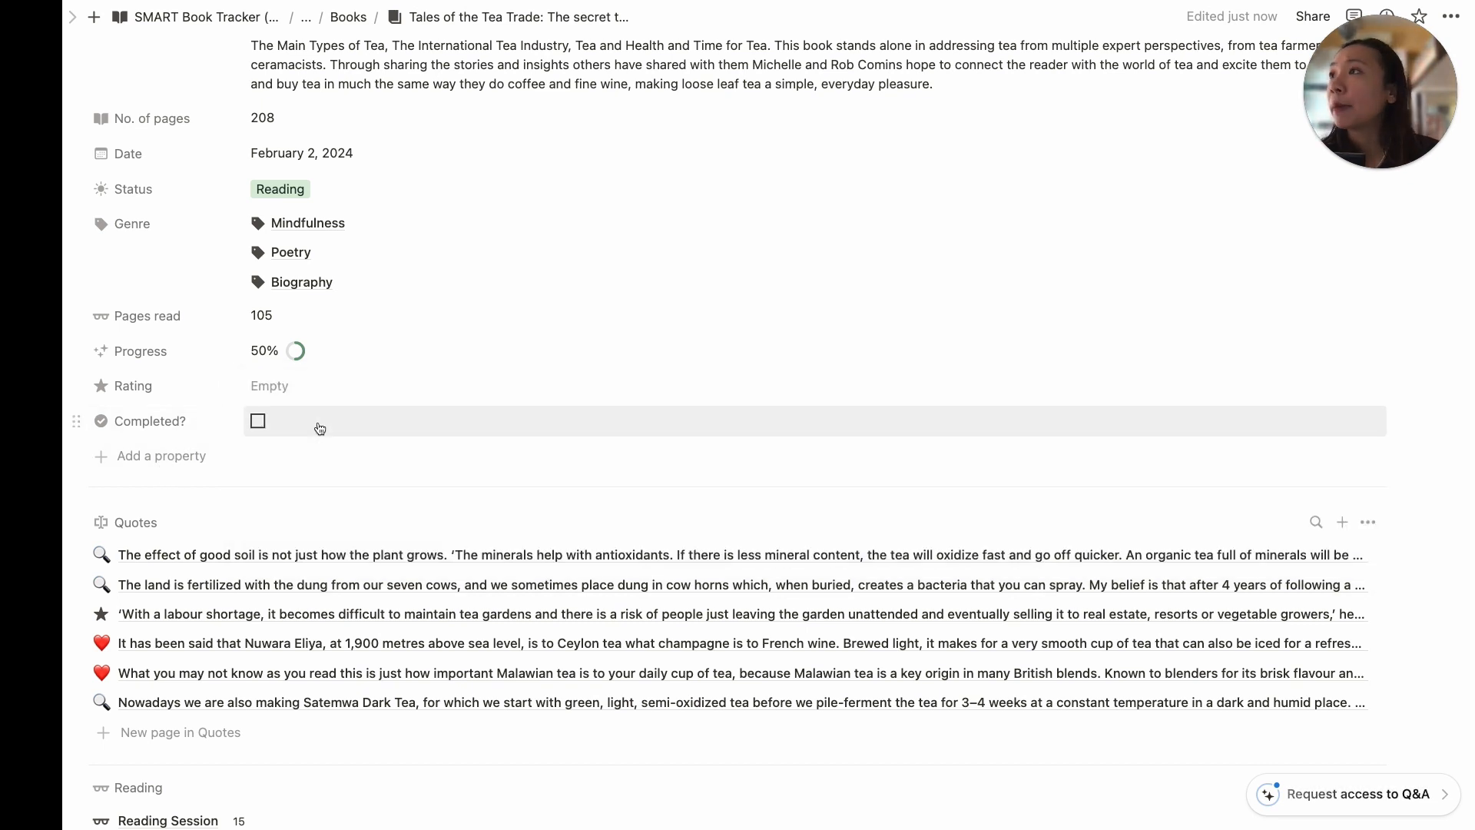
scroll(317, 427, down, 3)
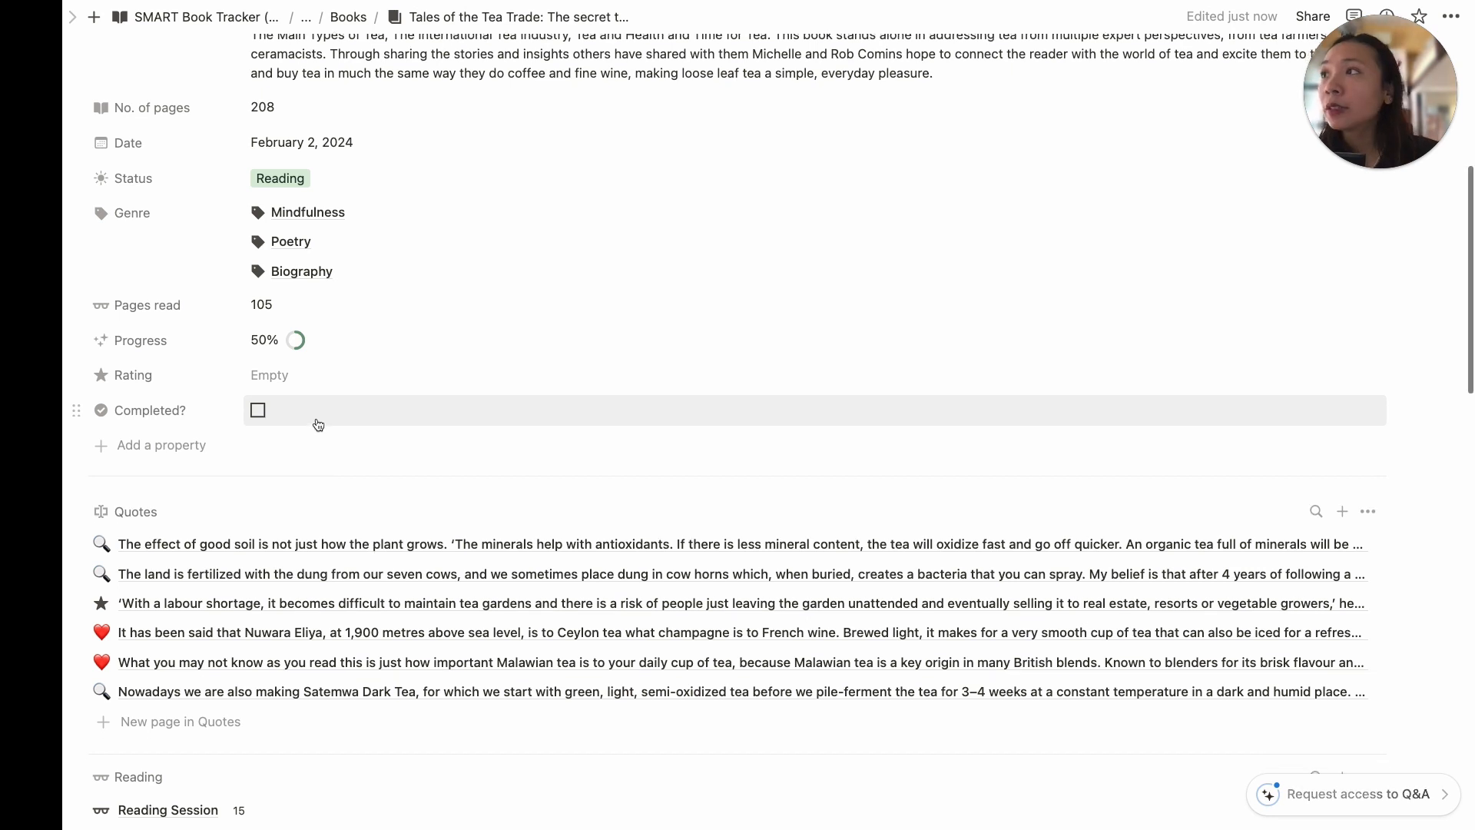
scroll(320, 414, down, 5)
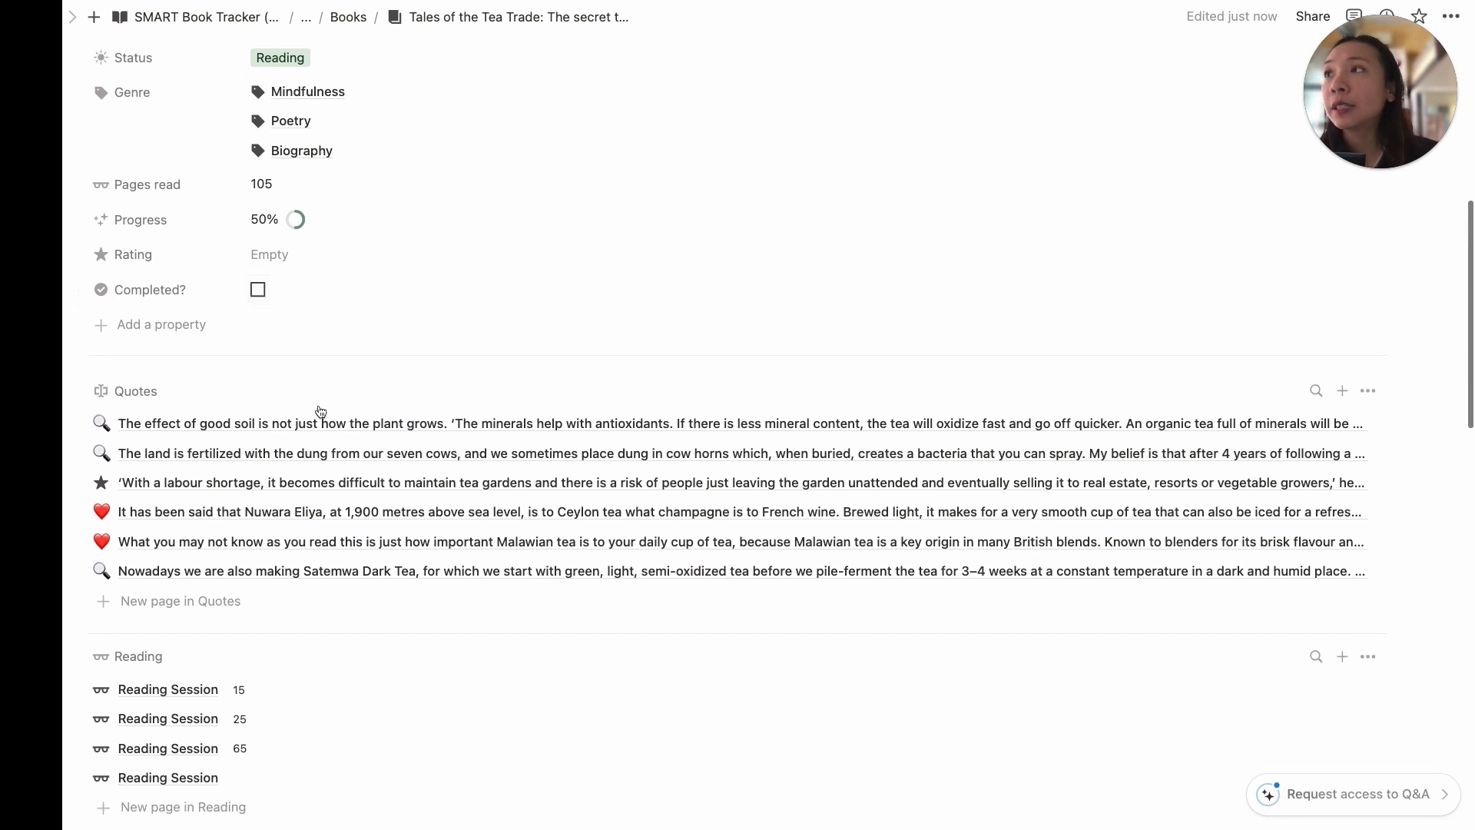
scroll(320, 413, down, 1)
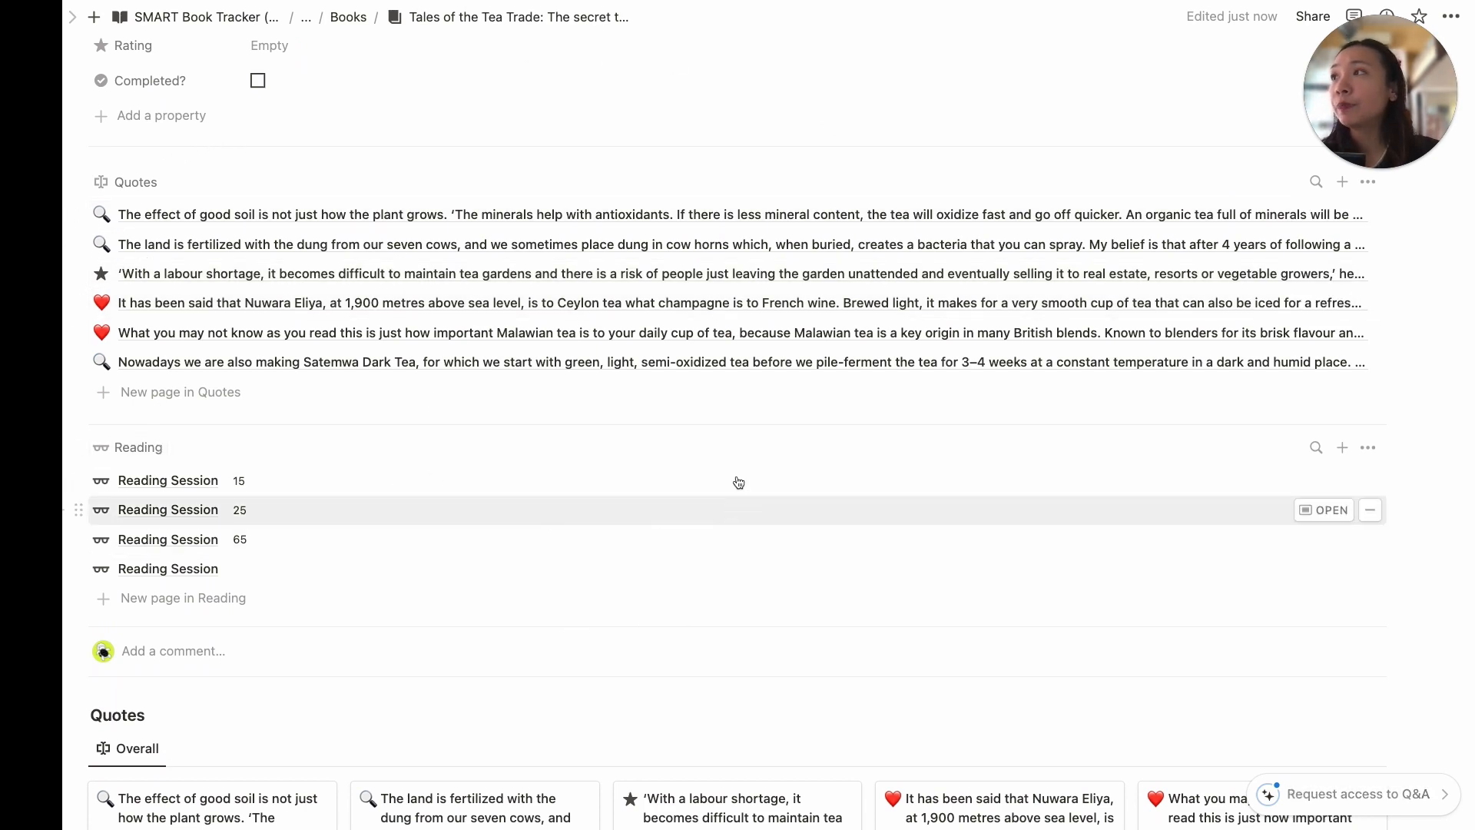
scroll(508, 394, down, 13)
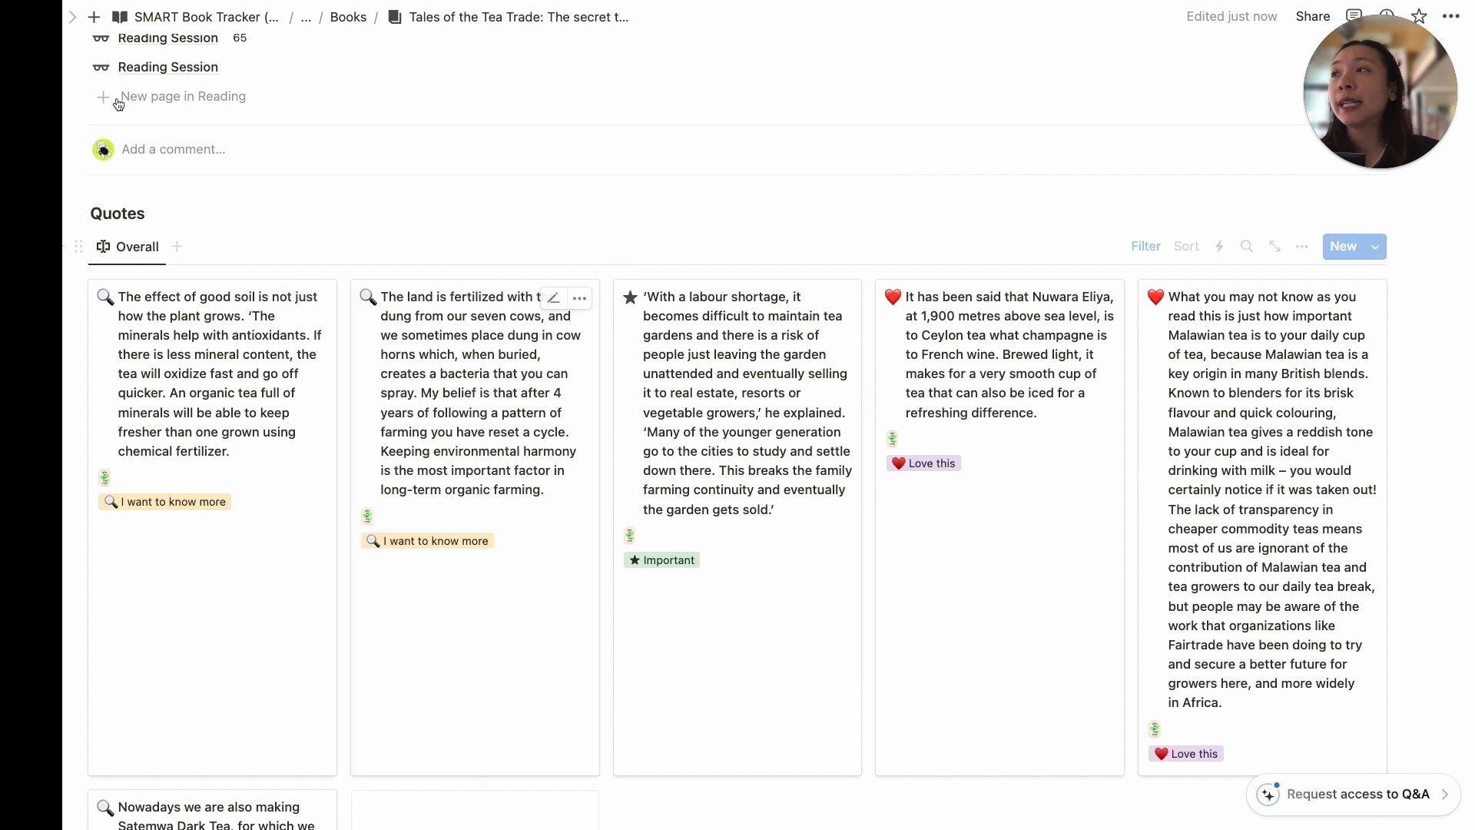
scroll(153, 538, down, 15)
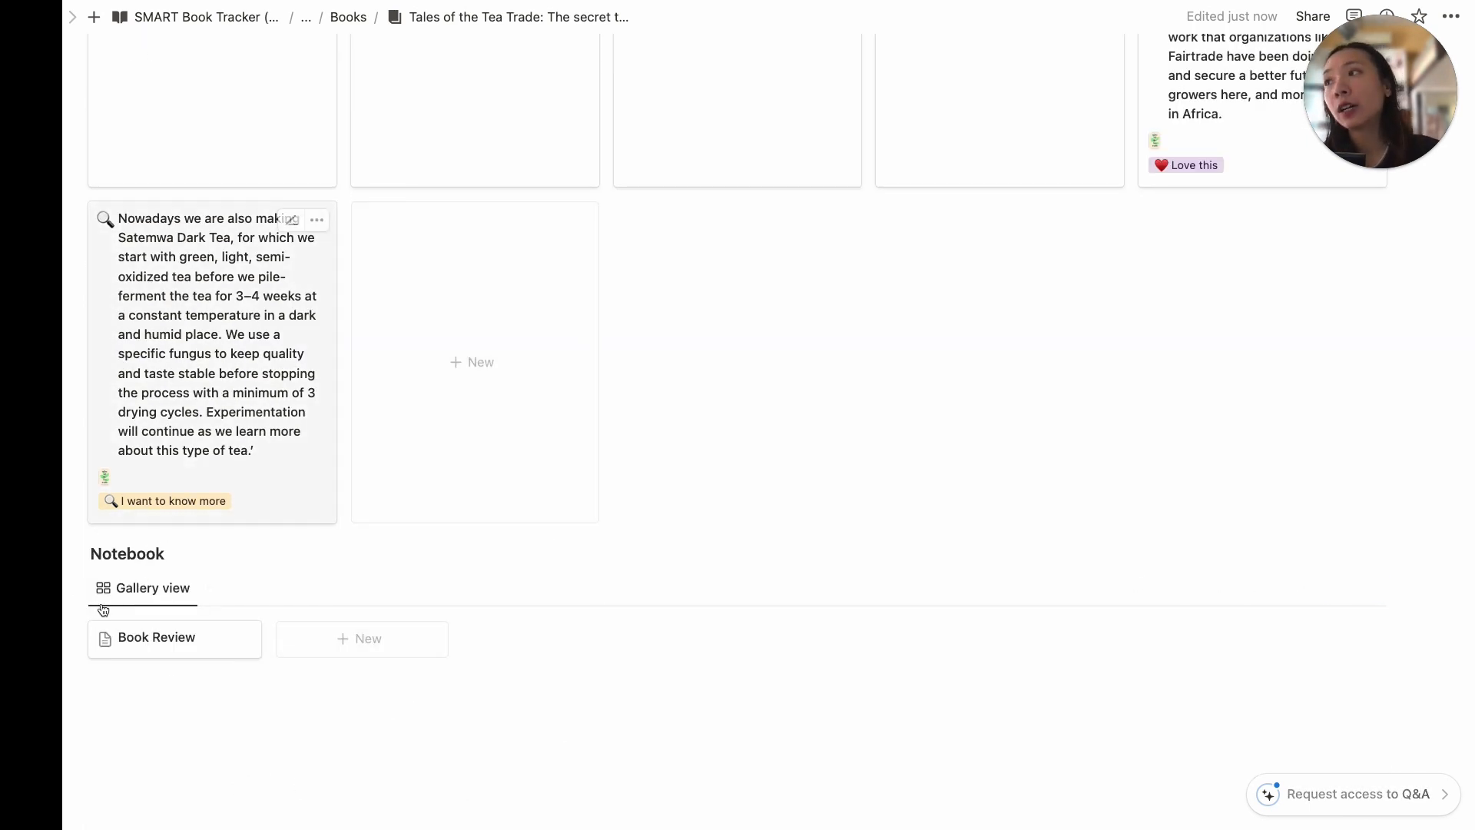
- Return to the tracker dashboard, go to Reading Annotation and open the February 2, 2024 reading session as a full page
key(super+[)
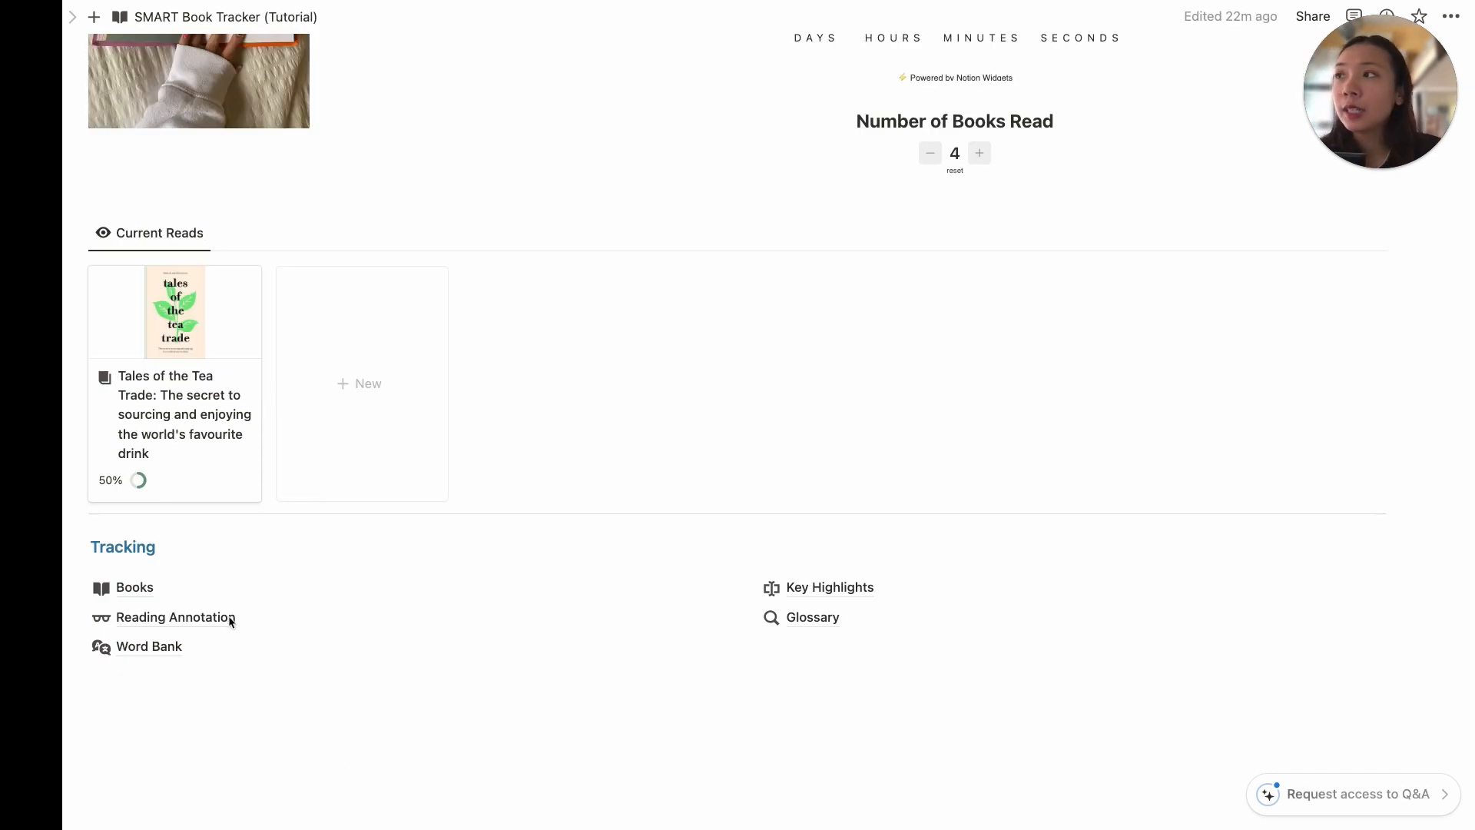
click(198, 617)
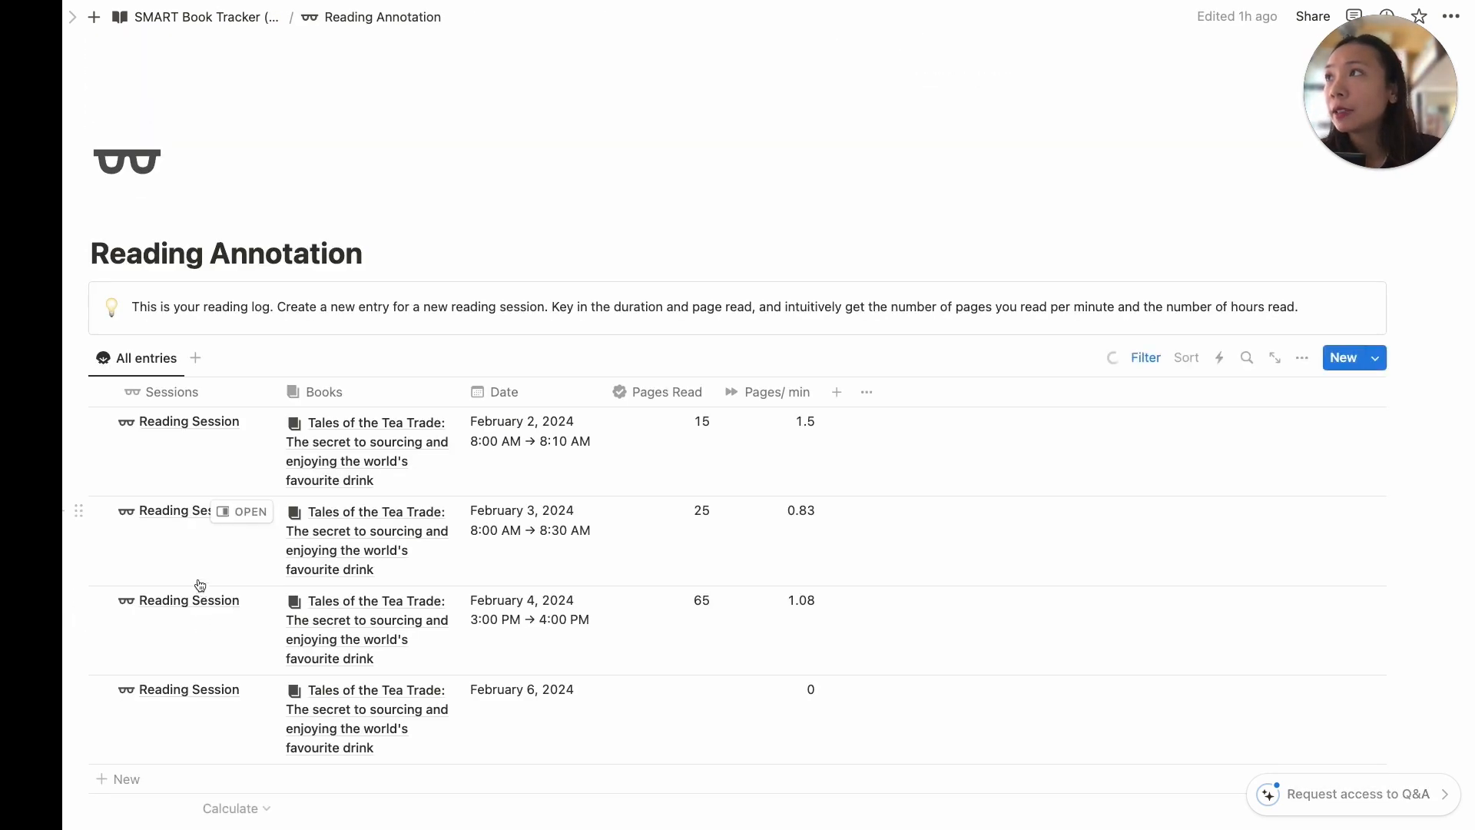
scroll(442, 459, down, 1)
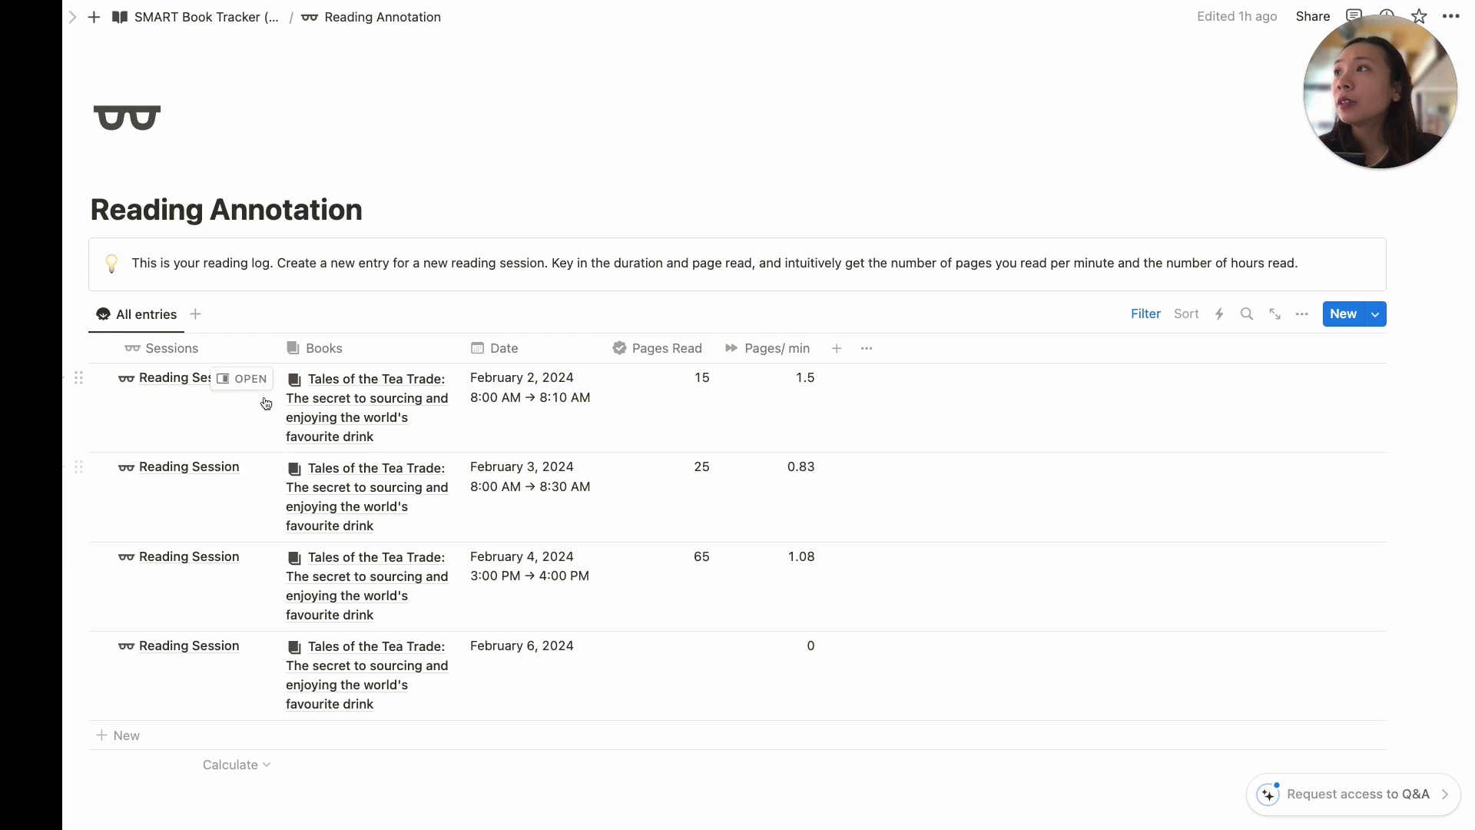
click(253, 380)
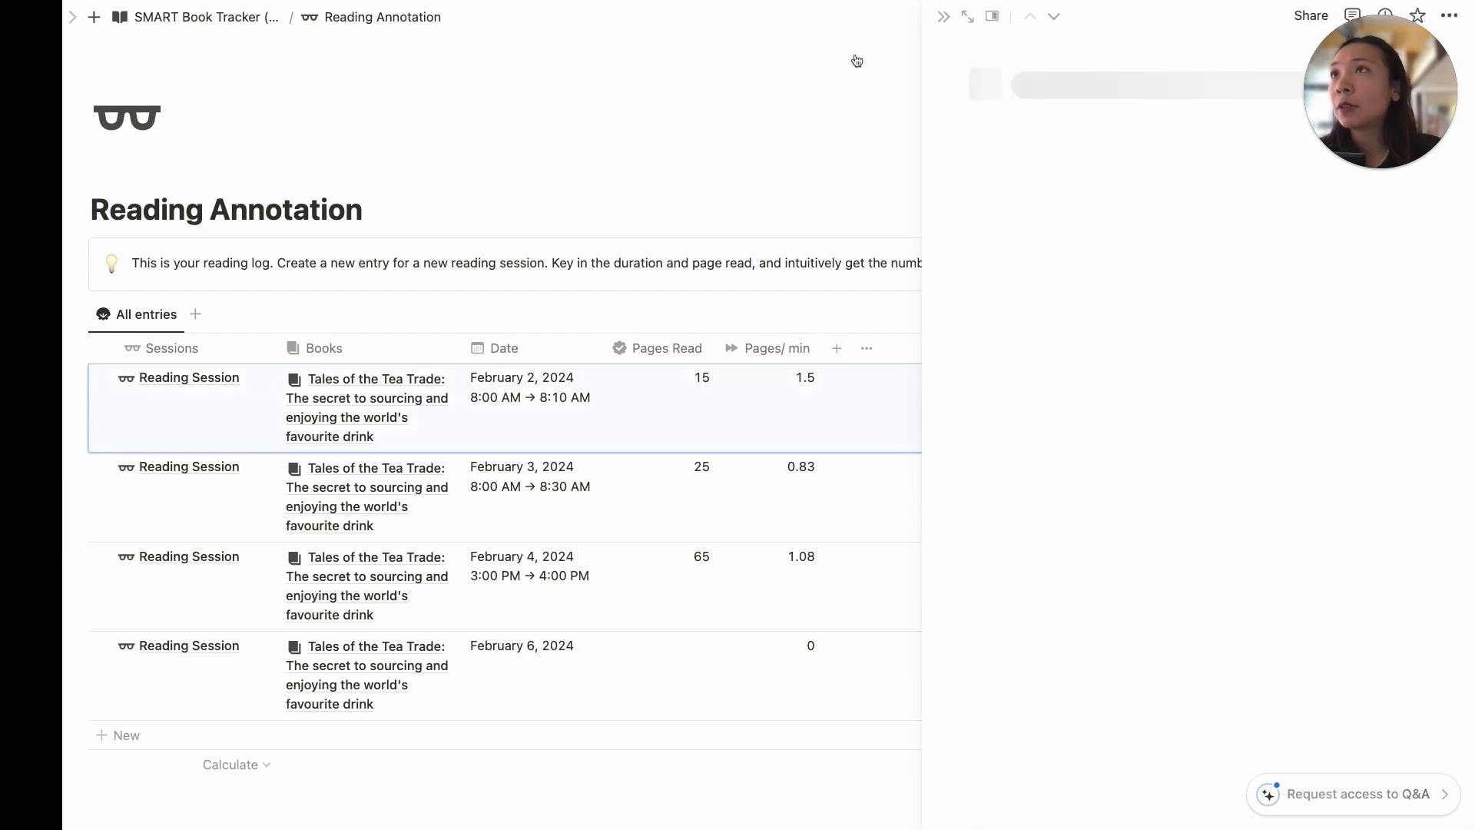
click(965, 31)
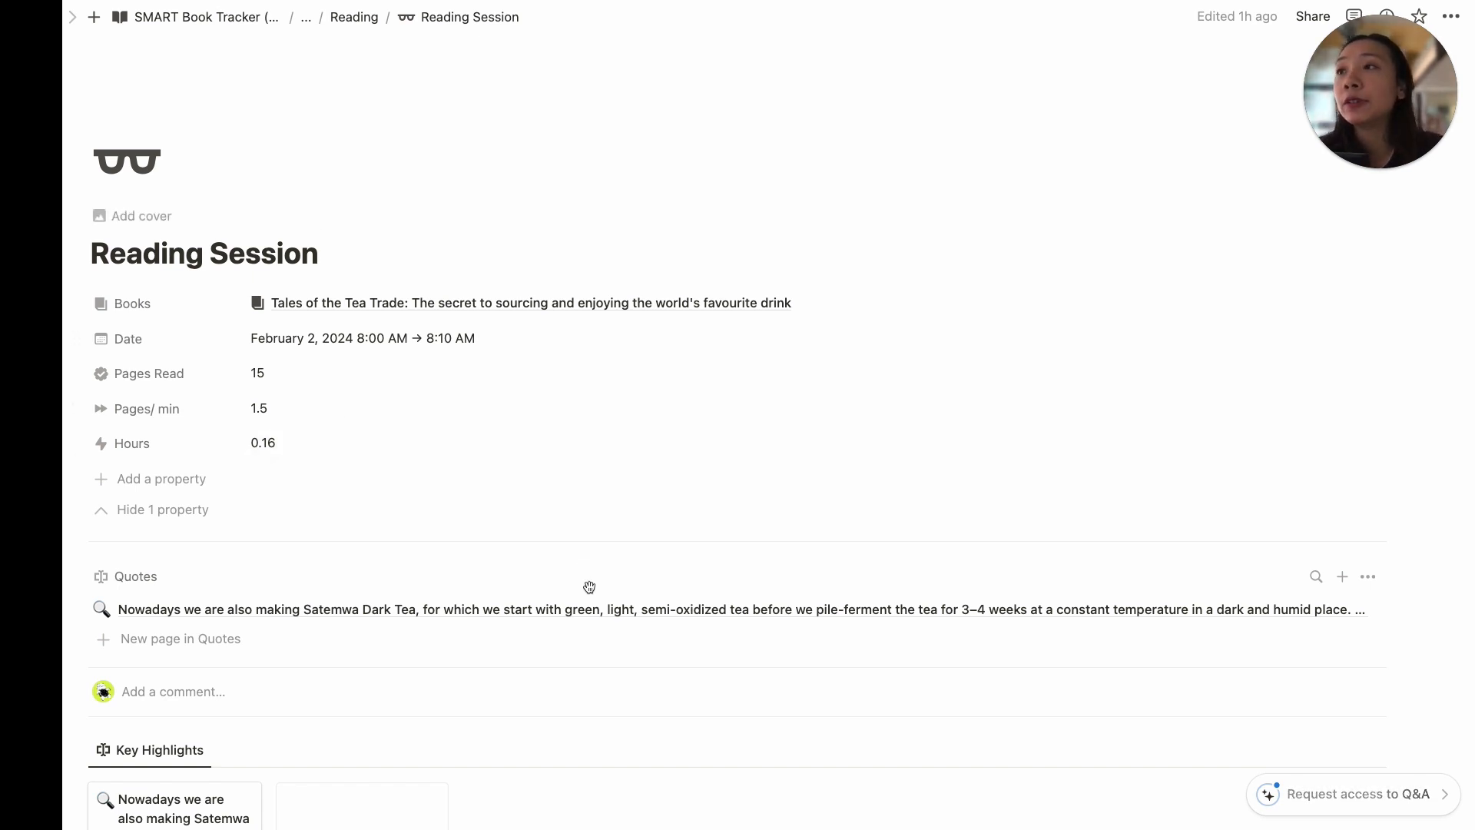
- Examine the reading session's linked book, Date, Pages Read, Pages/min and Hours properties
scroll(634, 671, down, 3)
scroll(633, 671, down, 10)
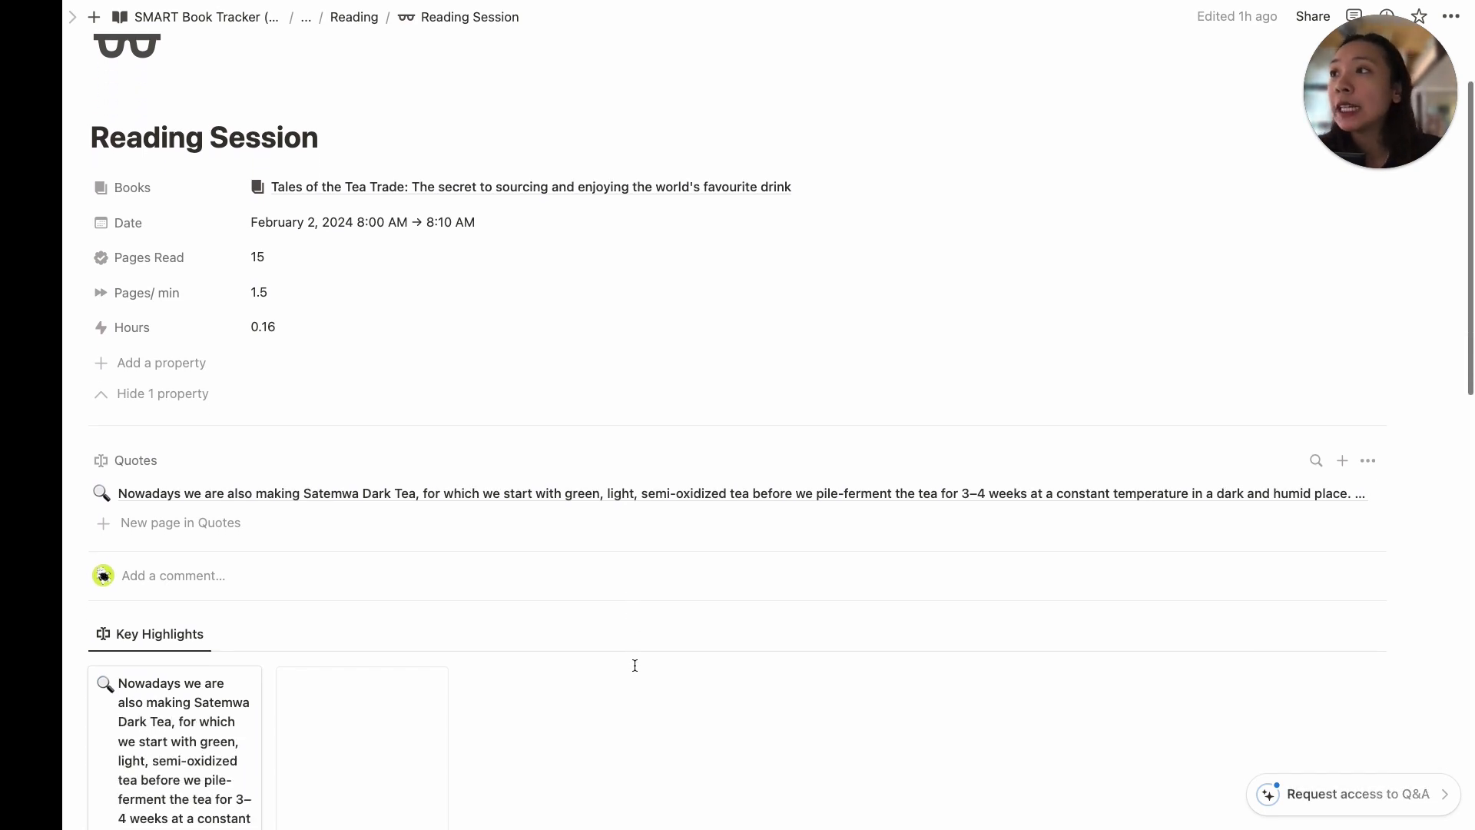
scroll(635, 666, down, 3)
scroll(635, 666, up, 10)
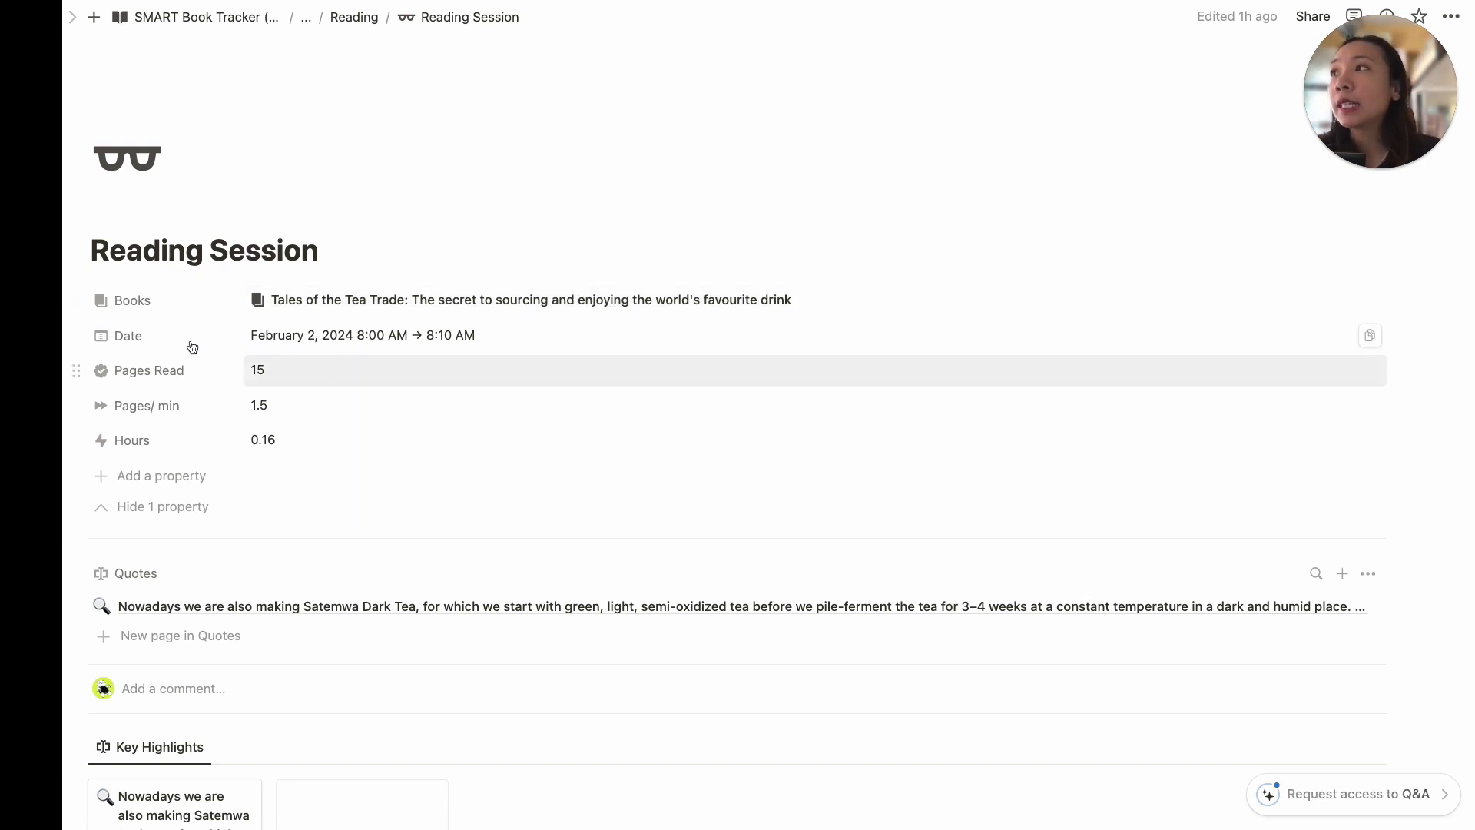
scroll(464, 343, down, 1)
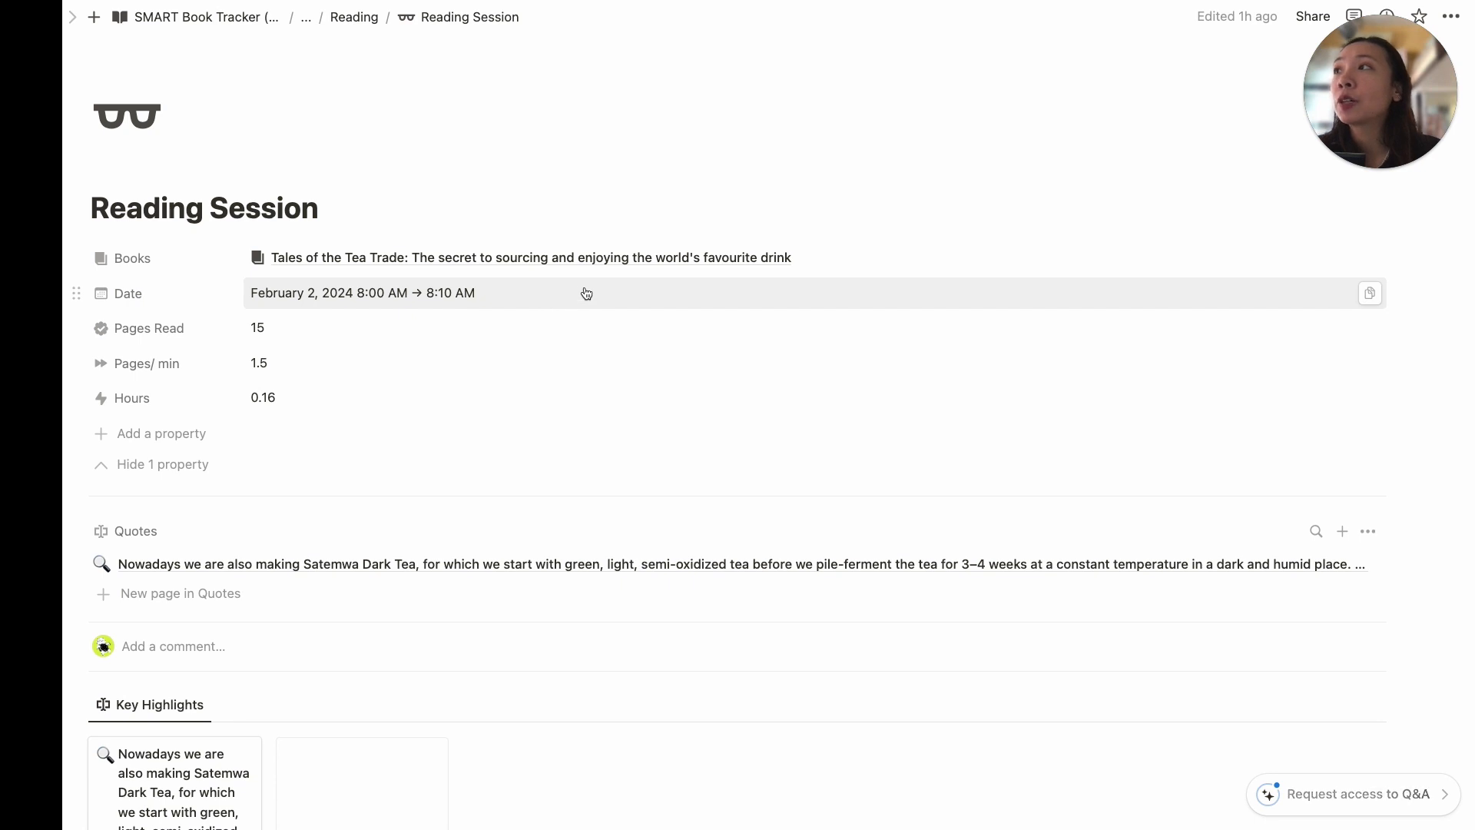
scroll(586, 293, down, 2)
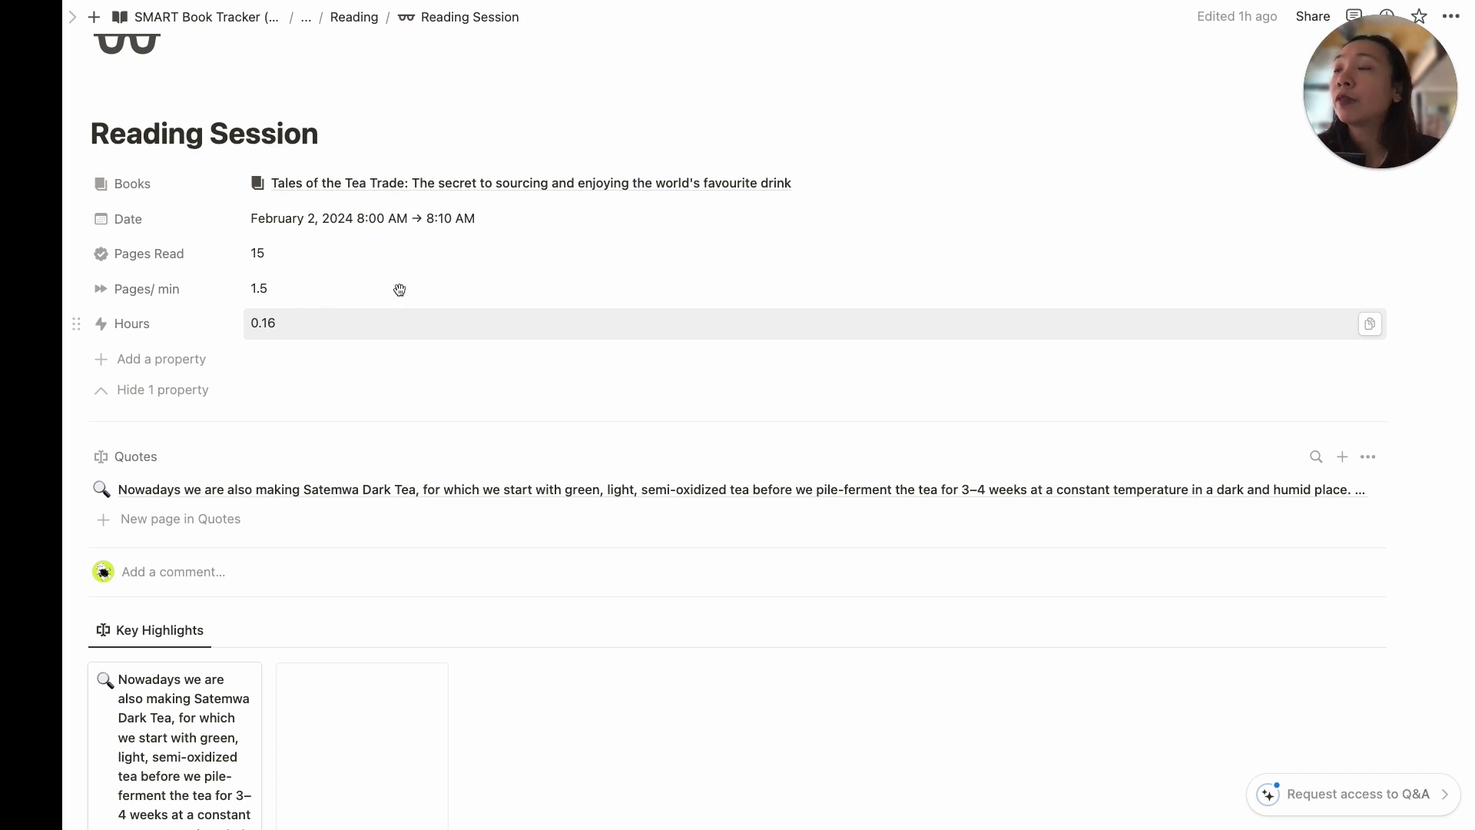
- Review the session's Quotes, its Key Highlights and the Vocabulary gallery, and go back to the list of reading sessions
scroll(361, 380, down, 2)
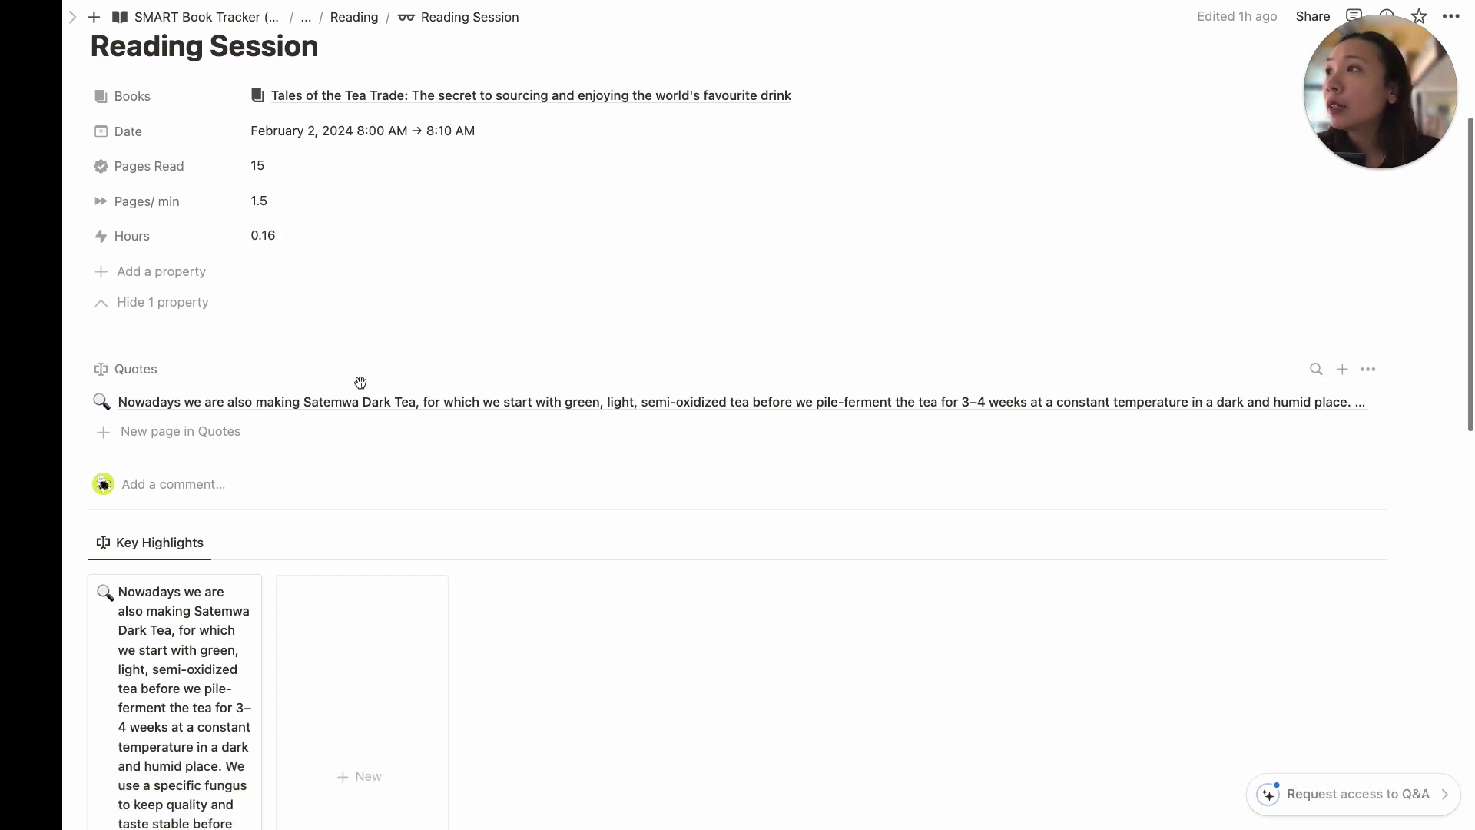
scroll(360, 382, down, 3)
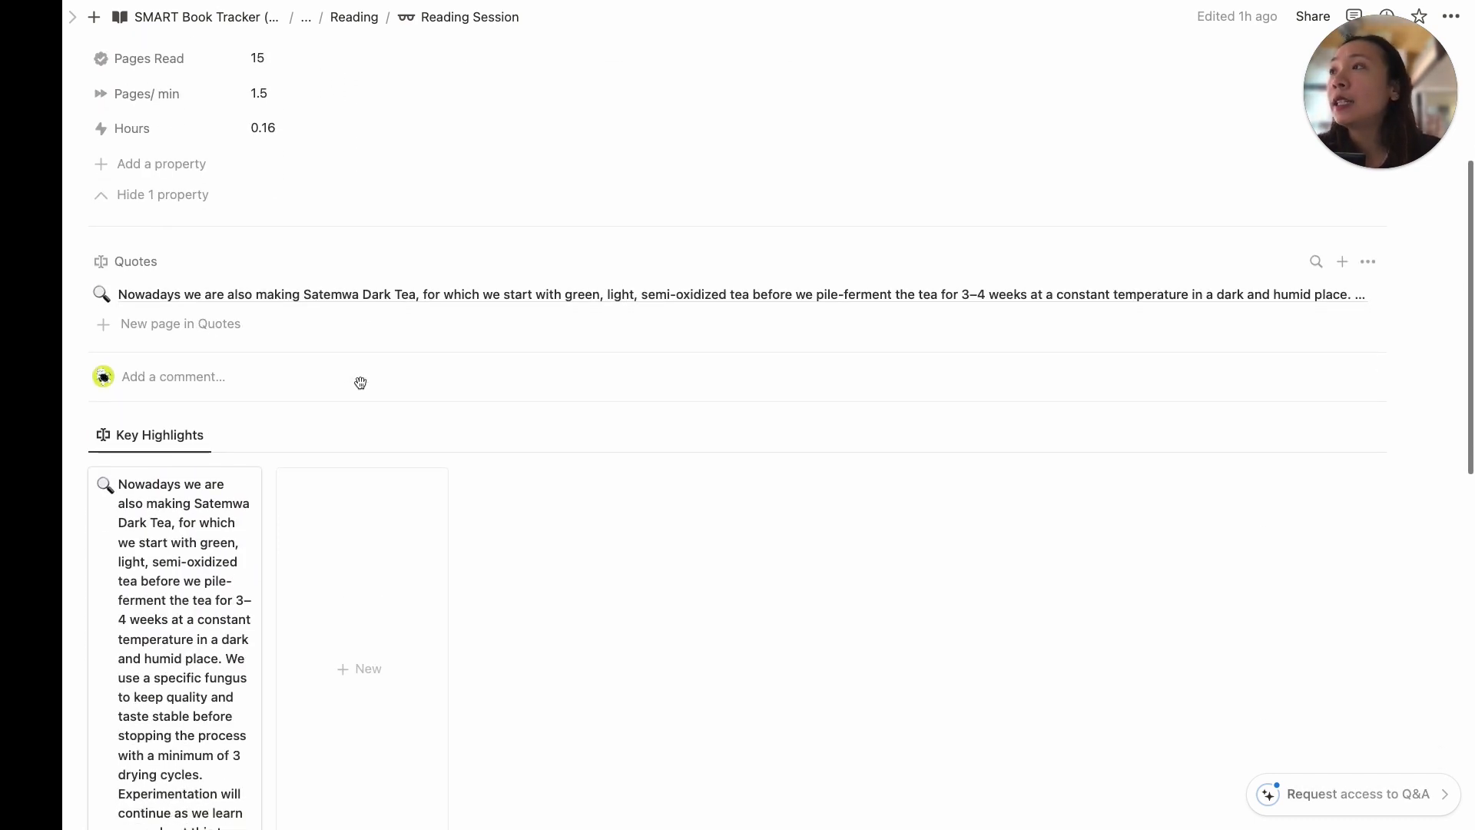
scroll(362, 389, down, 3)
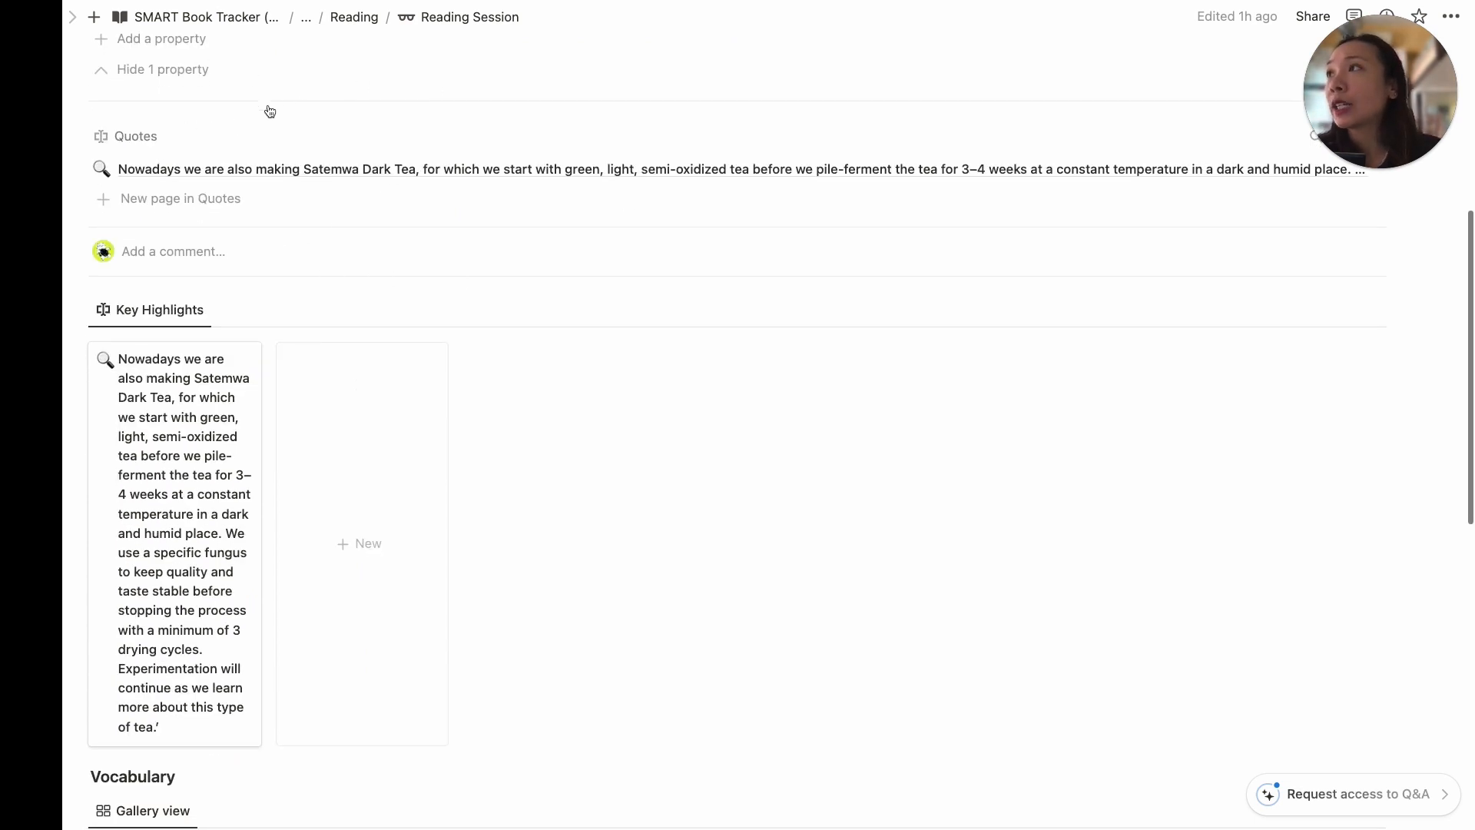
scroll(338, 389, down, 4)
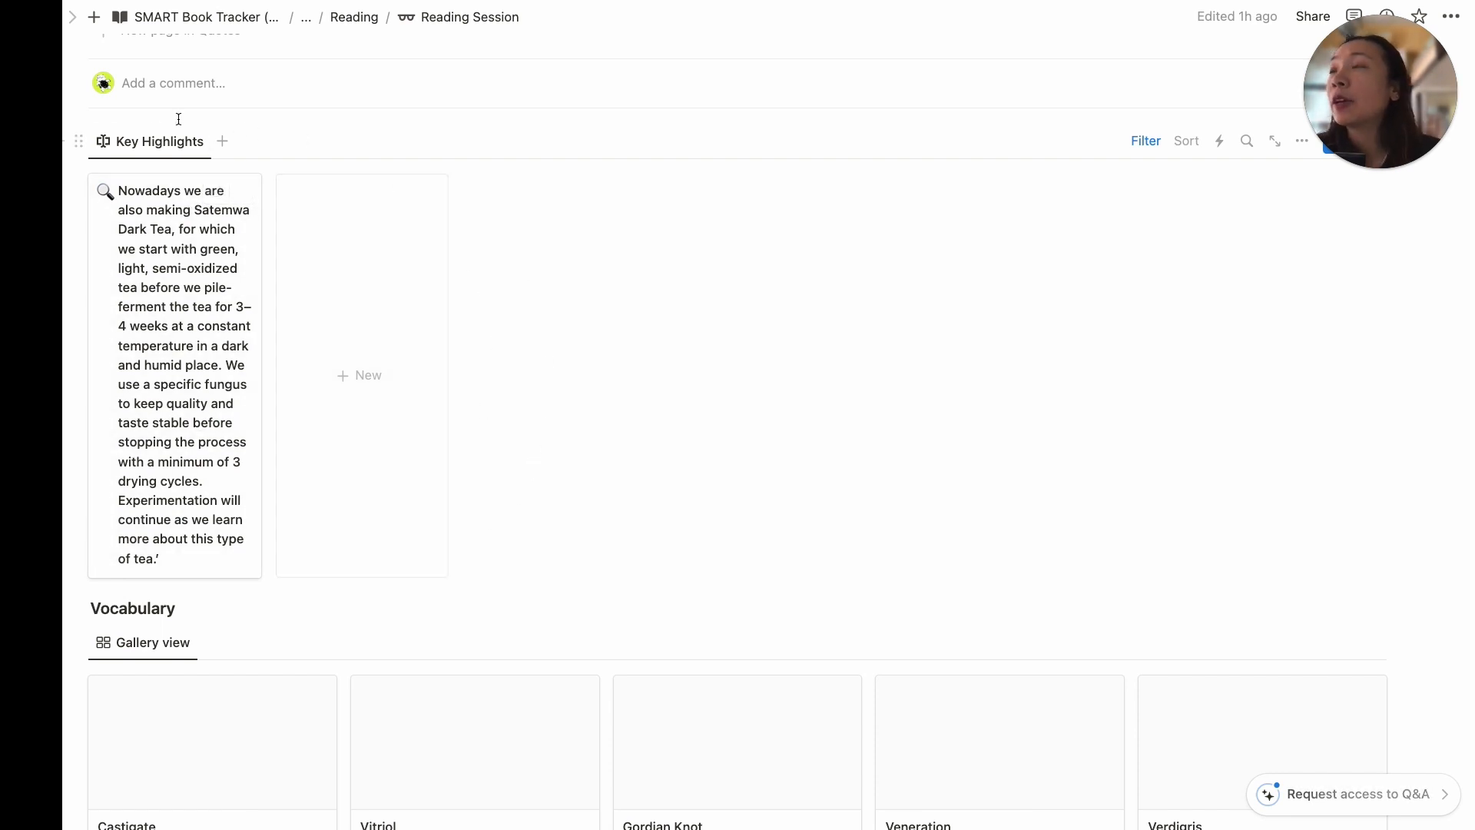
scroll(376, 454, down, 5)
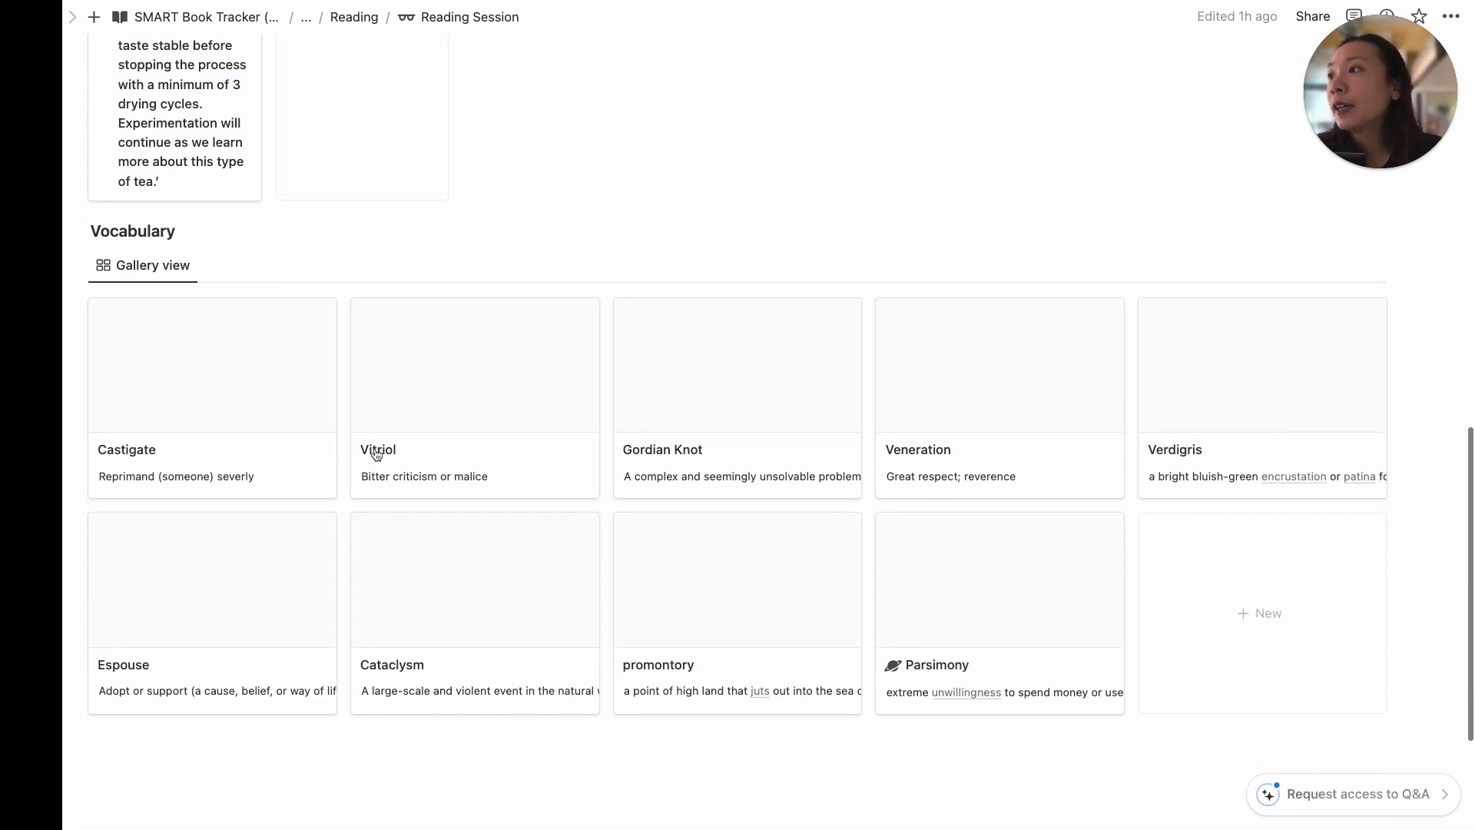
scroll(382, 547, up, 2)
scroll(382, 546, up, 7)
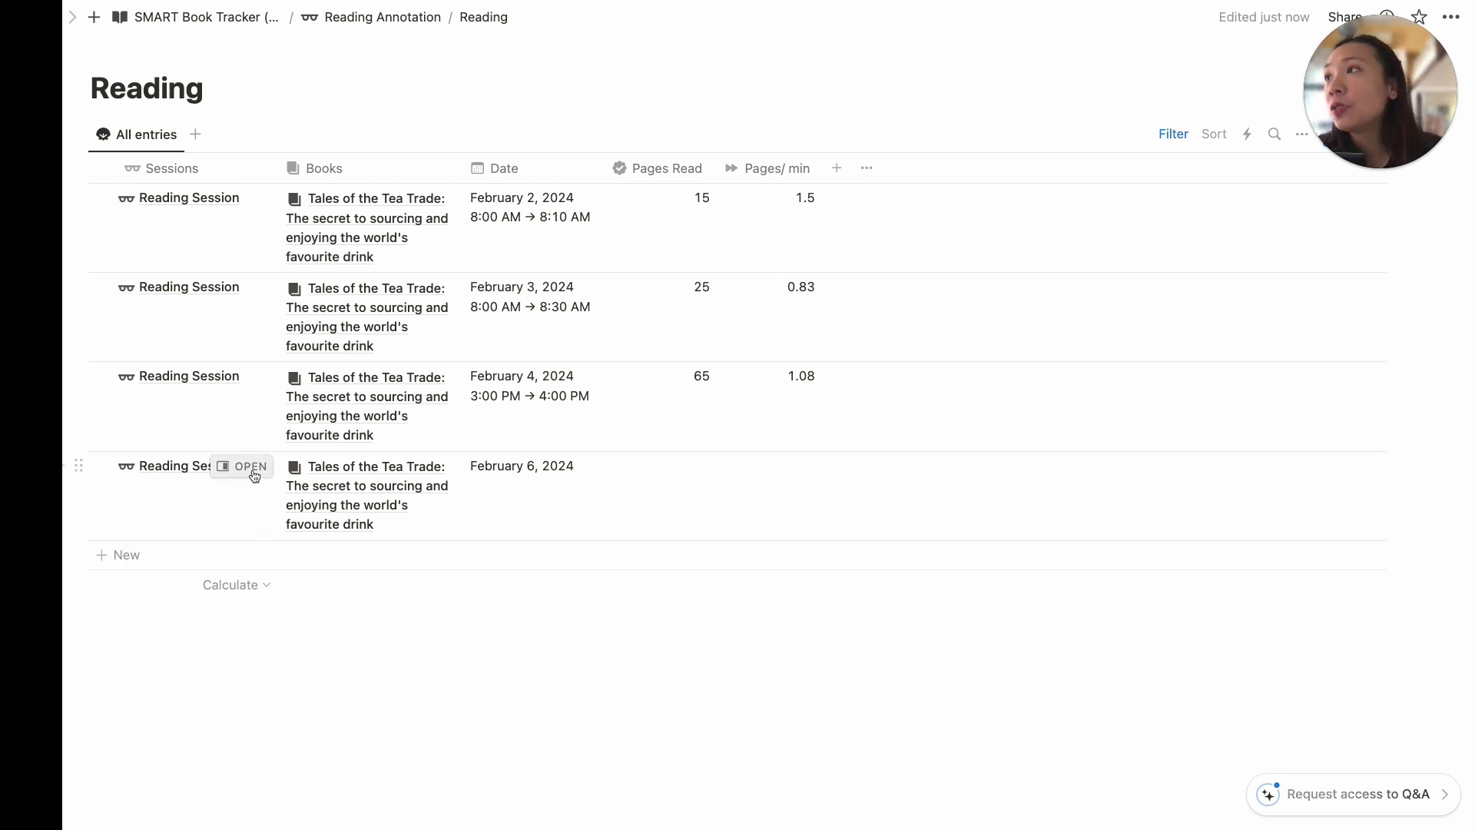
- Open the February 6, 2024 reading session as a full page and set its date to March 27, 2024
click(252, 468)
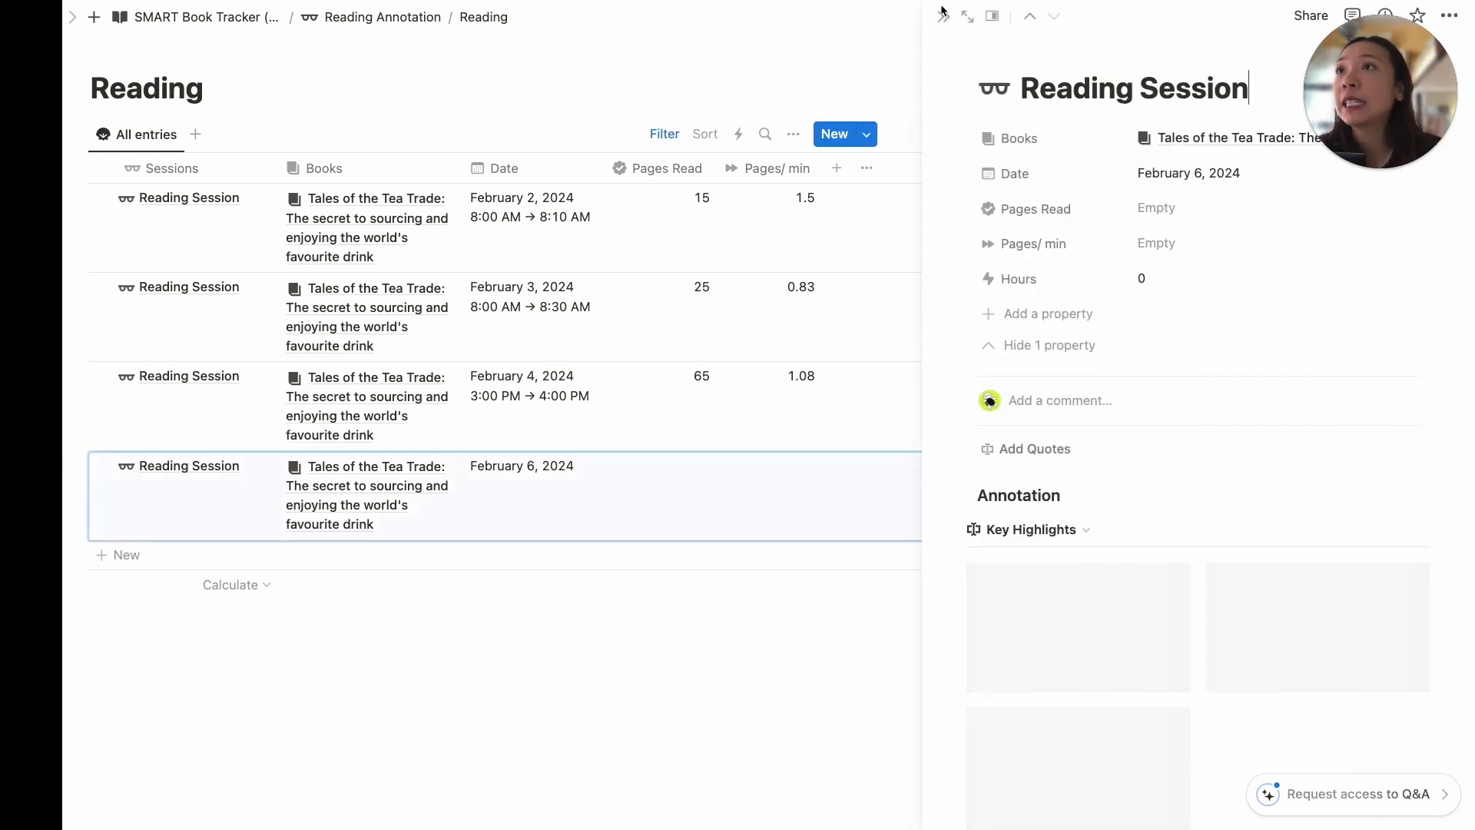
click(966, 16)
click(376, 318)
click(456, 377)
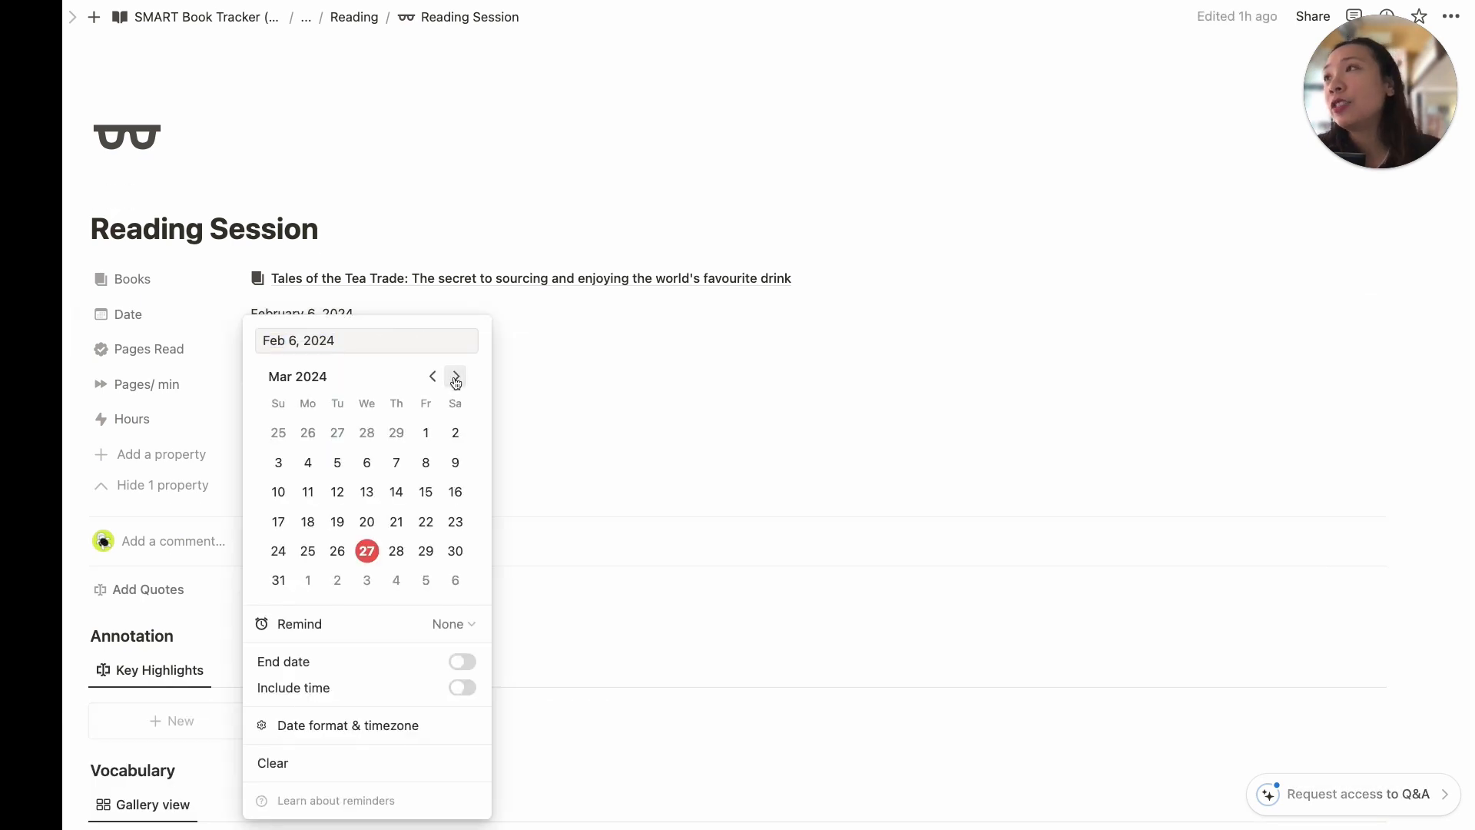
click(368, 552)
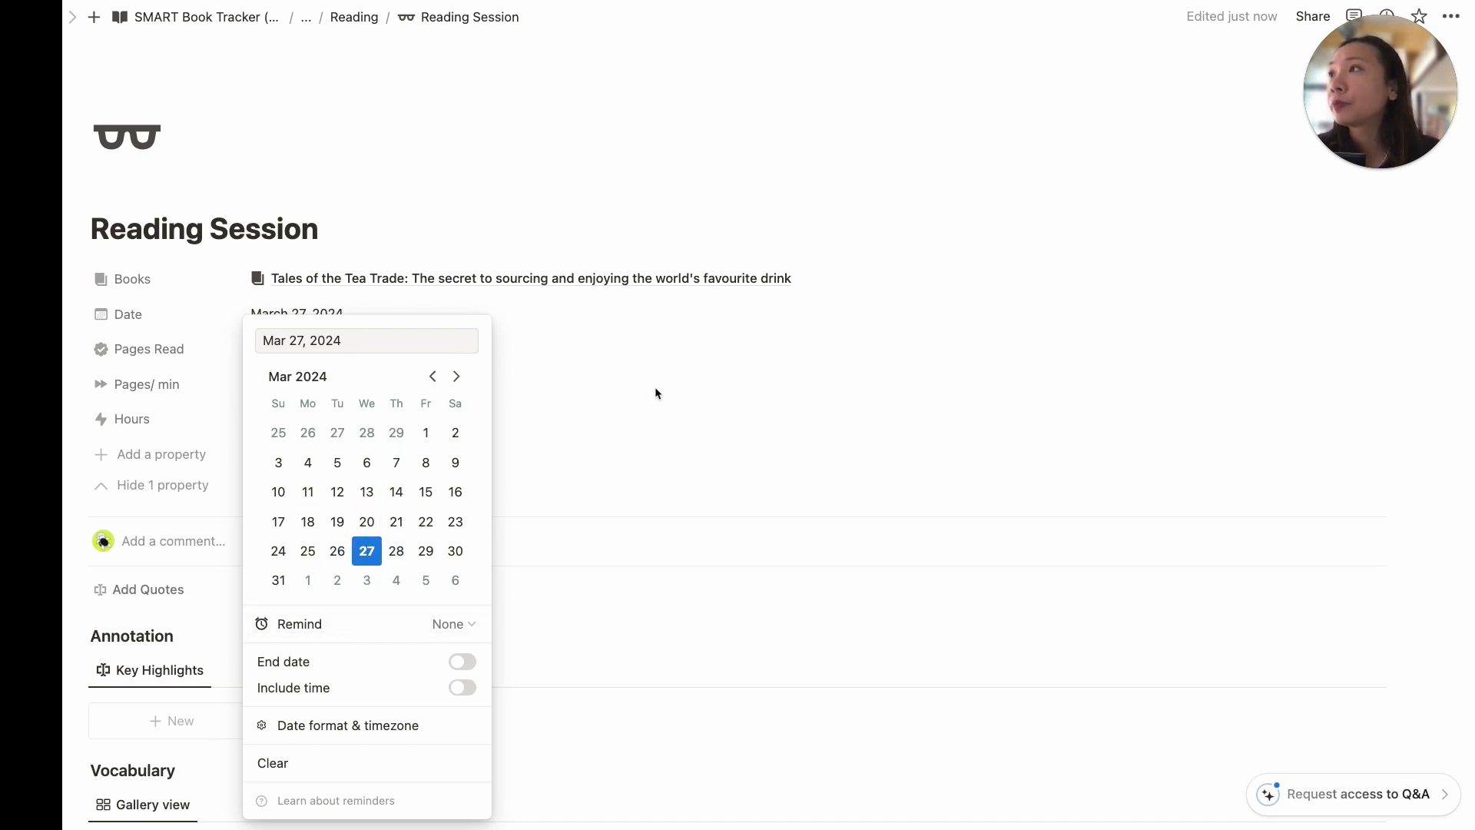
- Include an end date and time in the session's Date, running from 8:00 AM to 9:00 AM
click(463, 664)
click(459, 688)
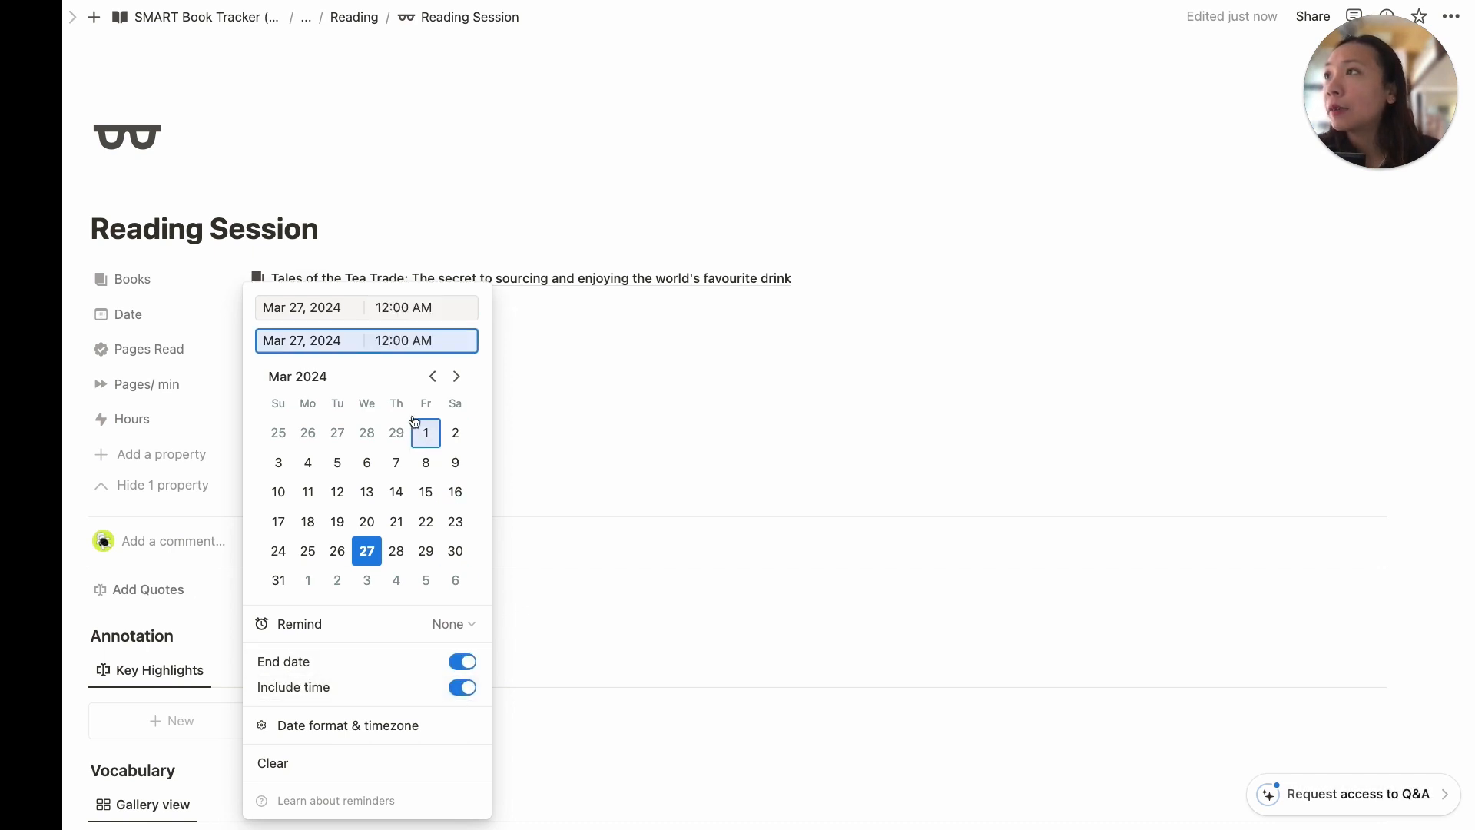
click(385, 307)
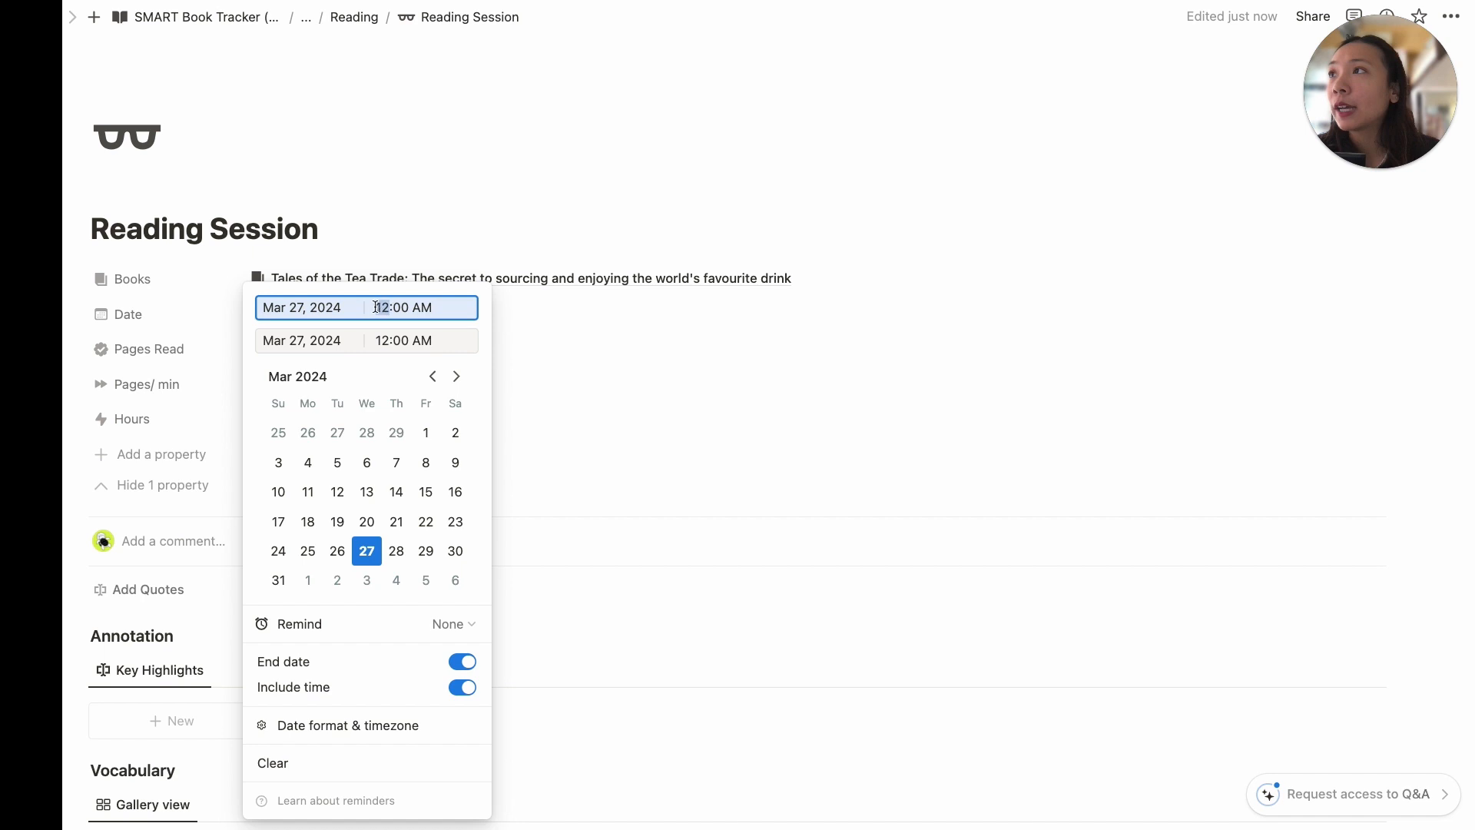
text(8)
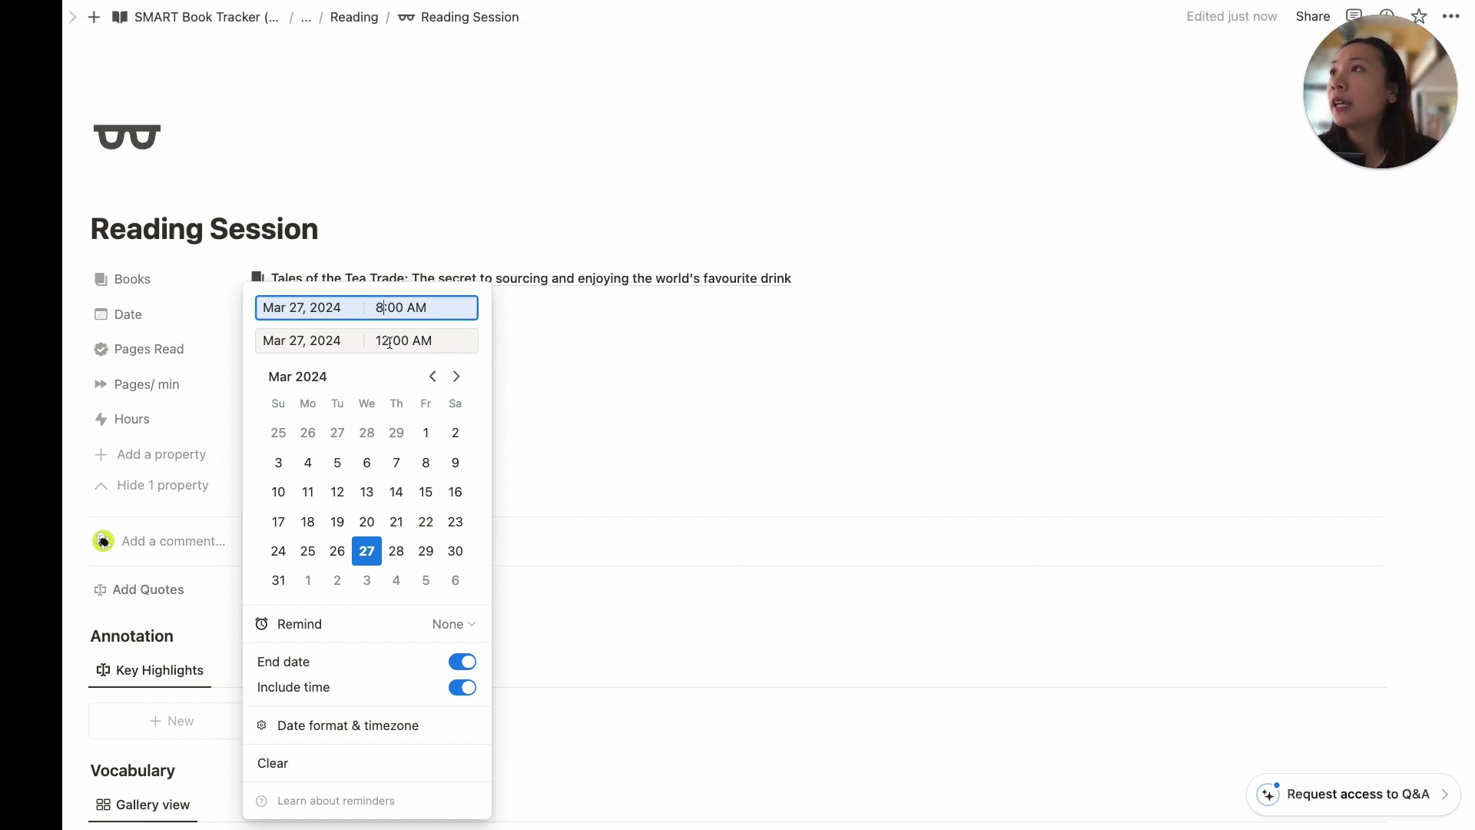
click(371, 341)
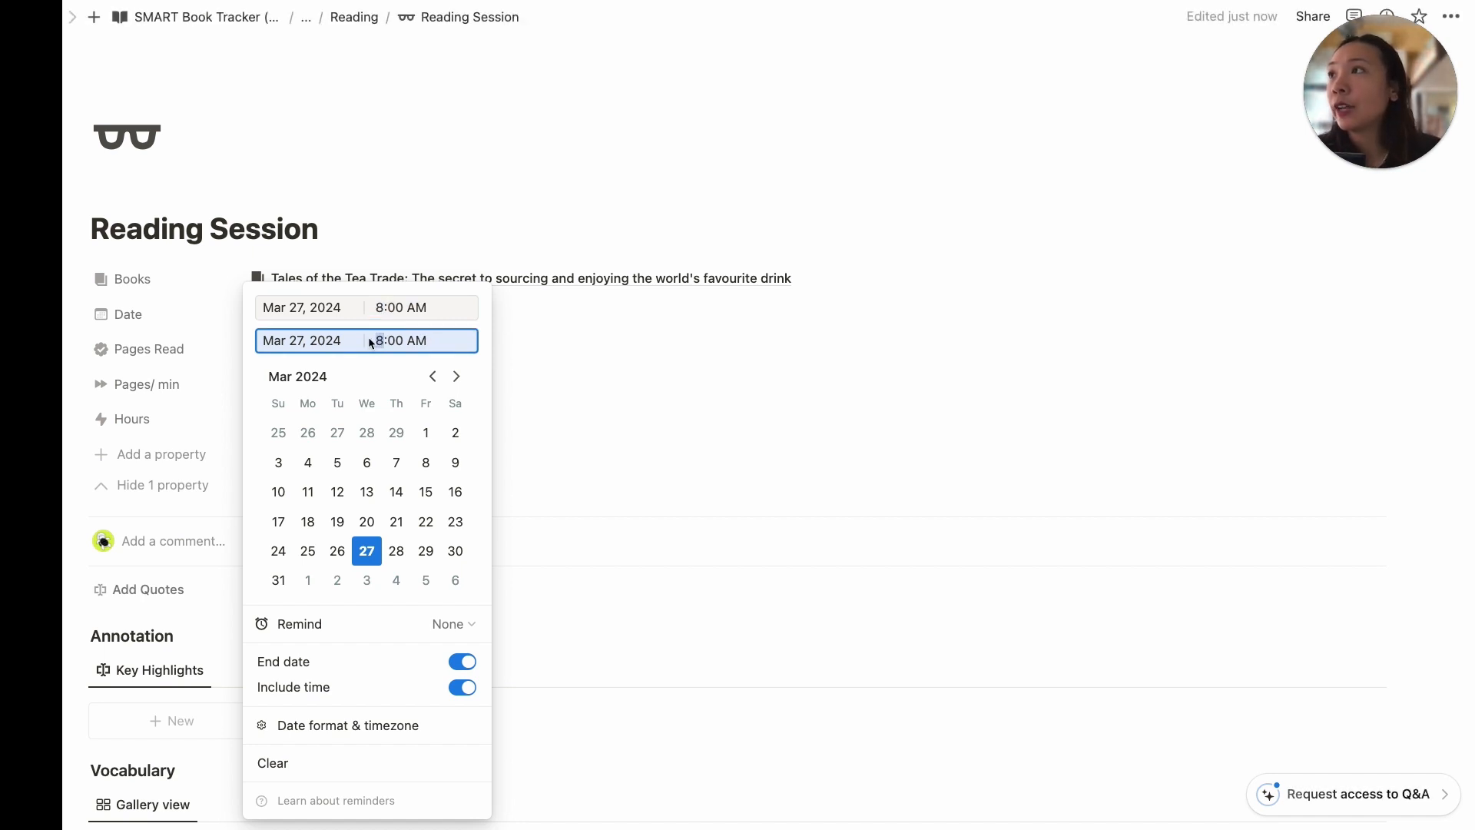
text(9)
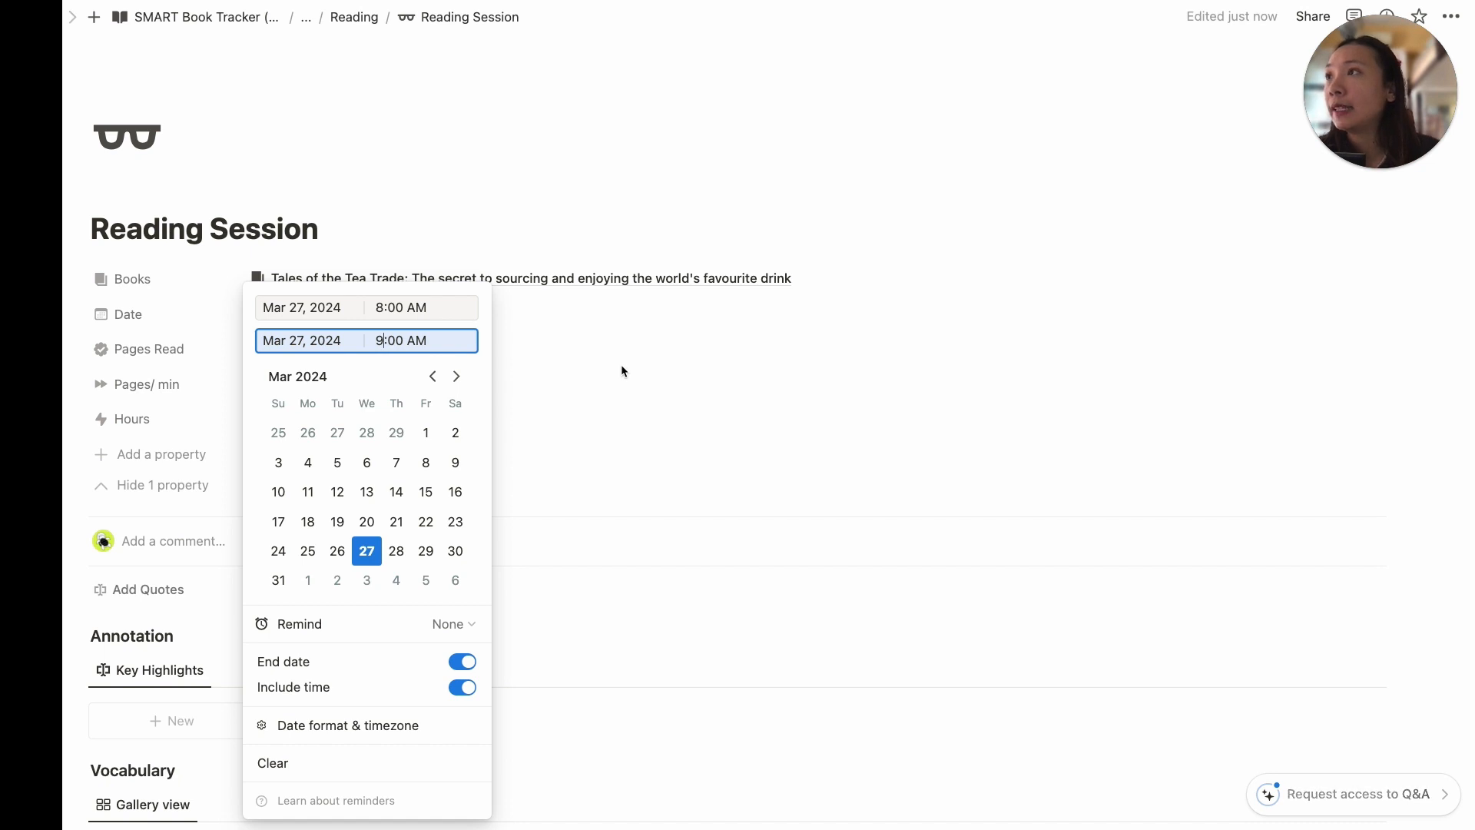
click(622, 370)
- Set the session's Pages Read to 50
click(345, 345)
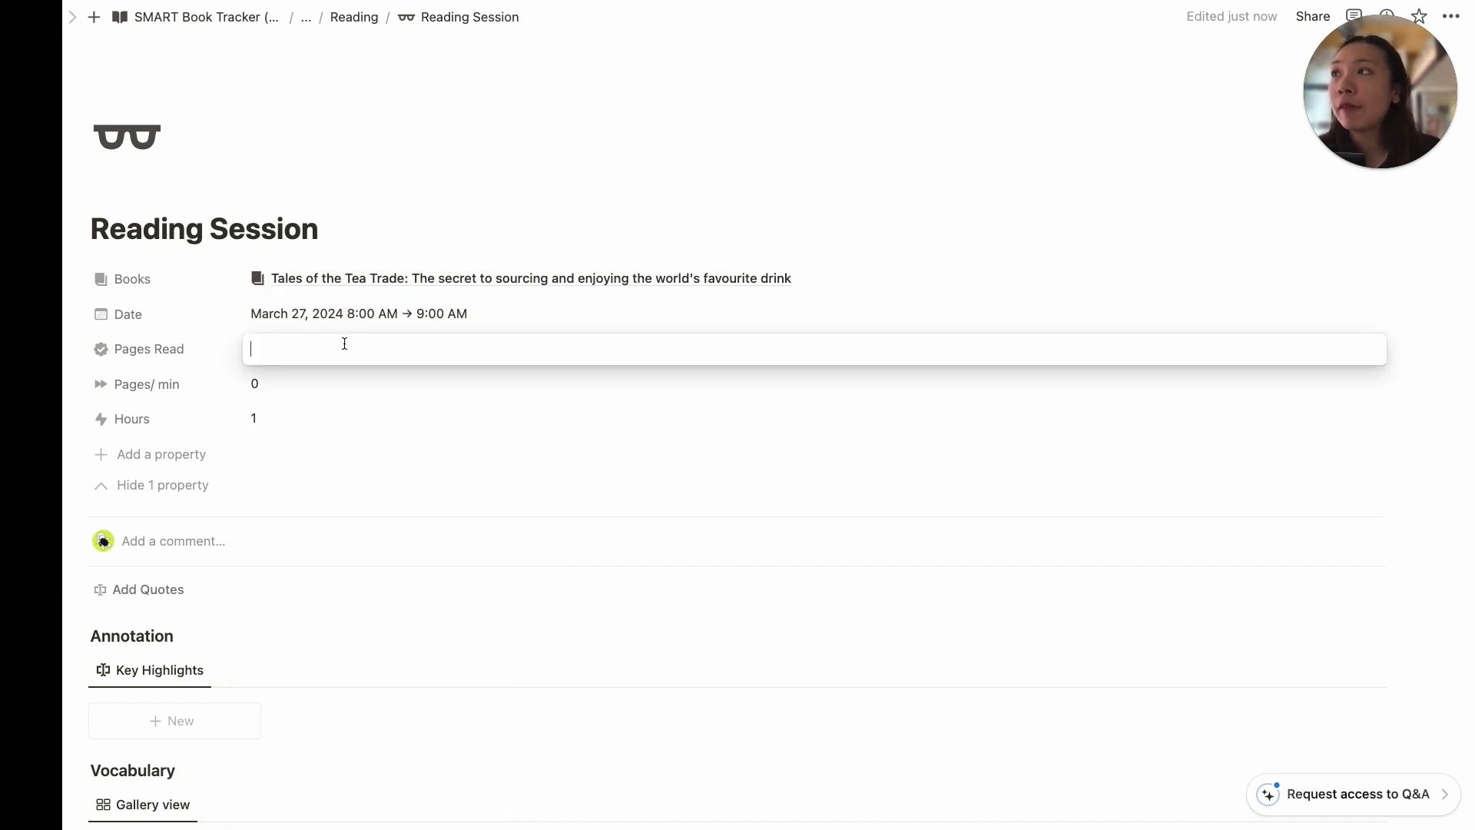
text(50)
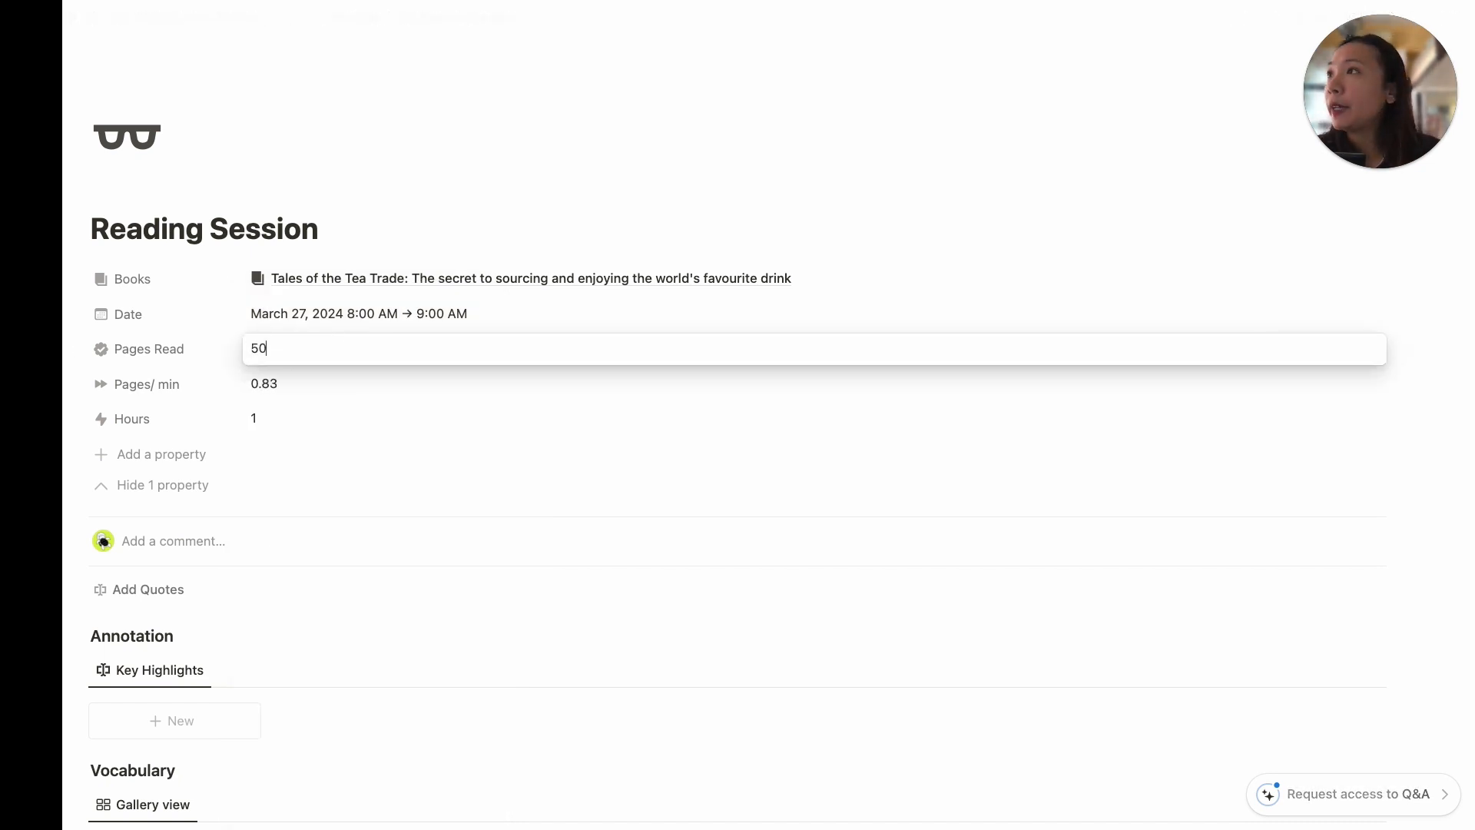
click(408, 459)
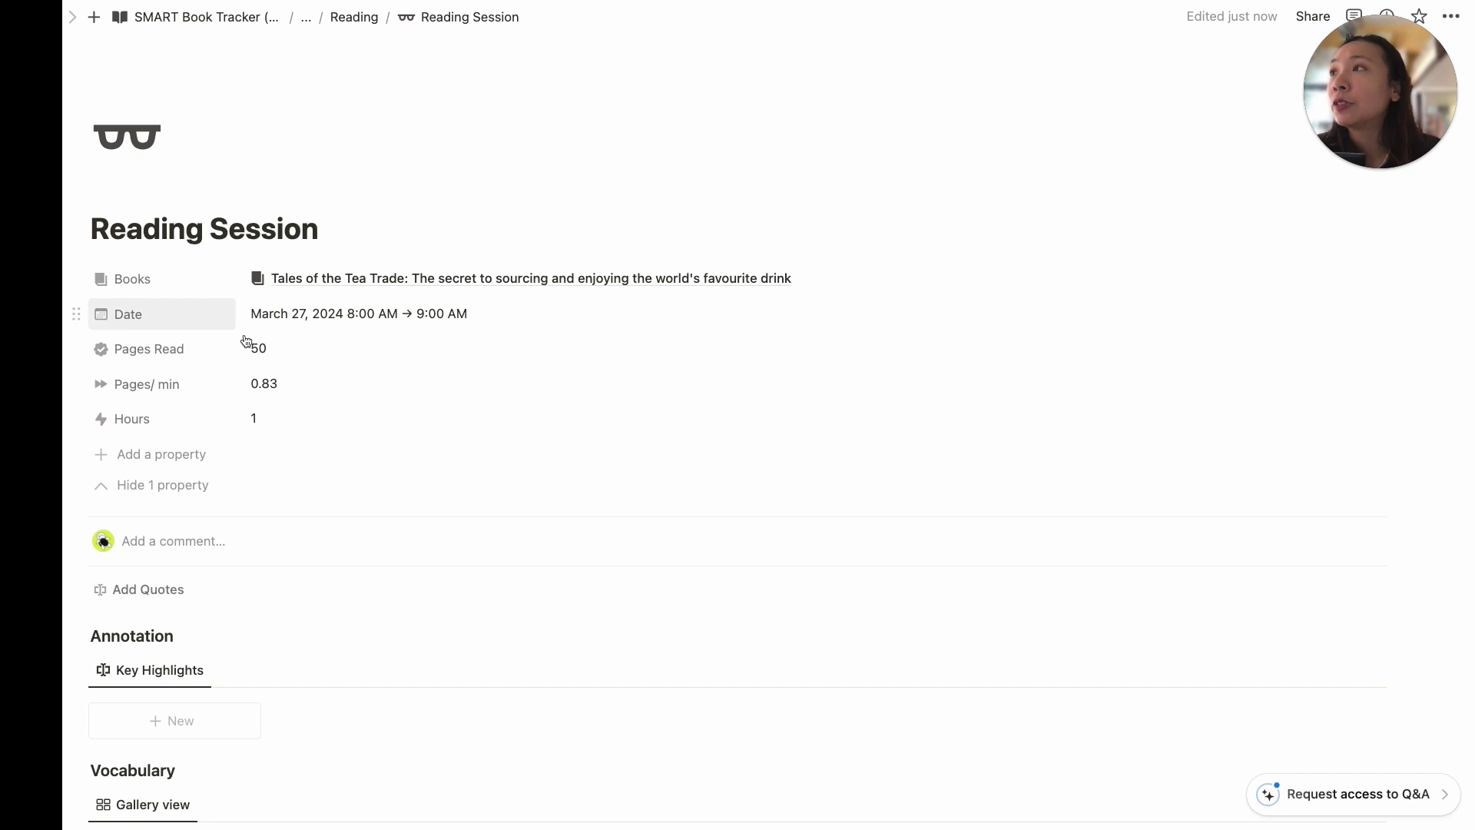
- View the session's Annotation and Vocabulary sections, and return to the tracker dashboard to check the current book's progress and the Tracking links
scroll(566, 341, down, 3)
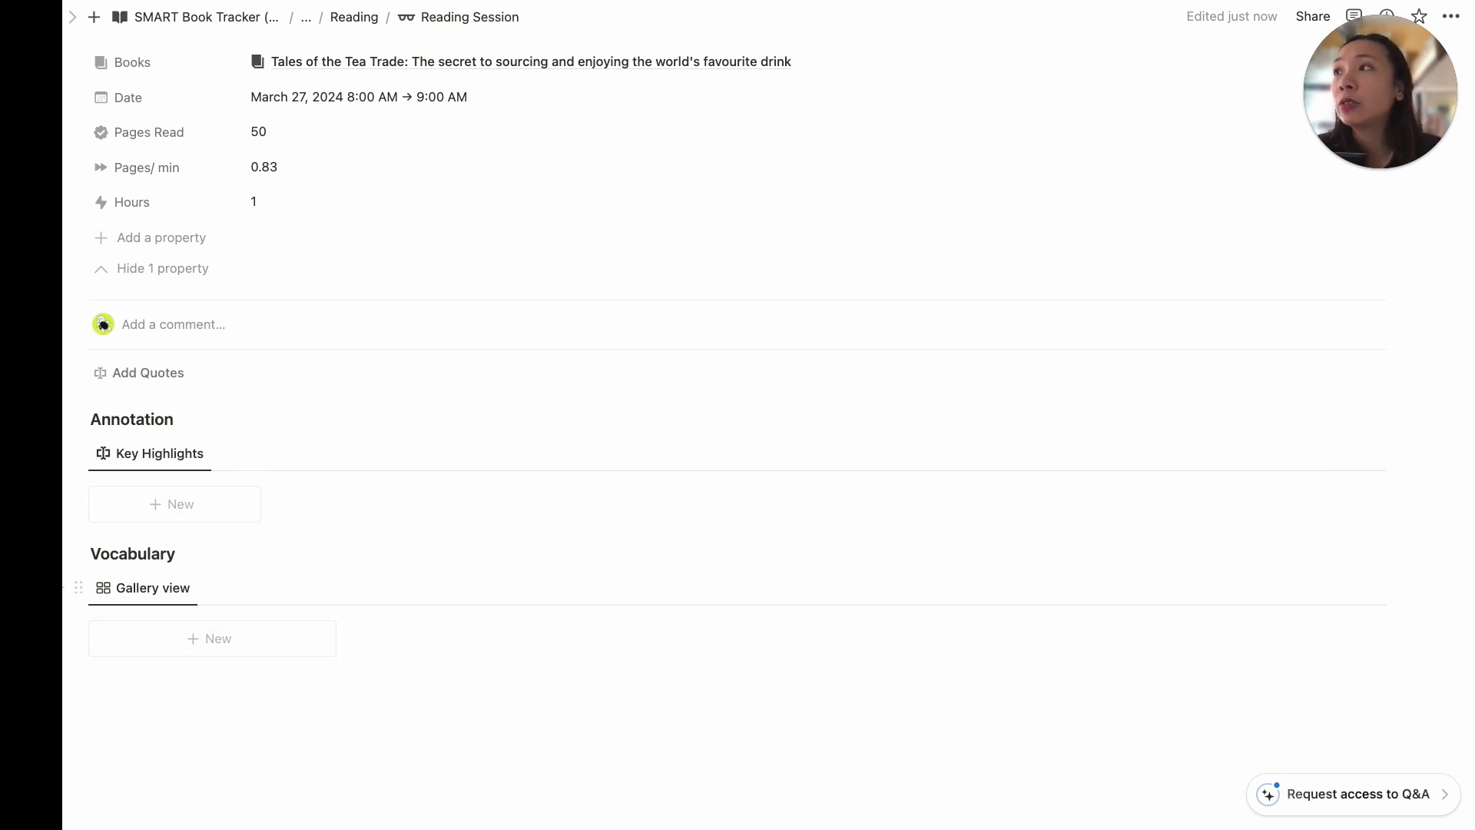
scroll(355, 558, up, 1)
click(234, 23)
scroll(439, 418, down, 6)
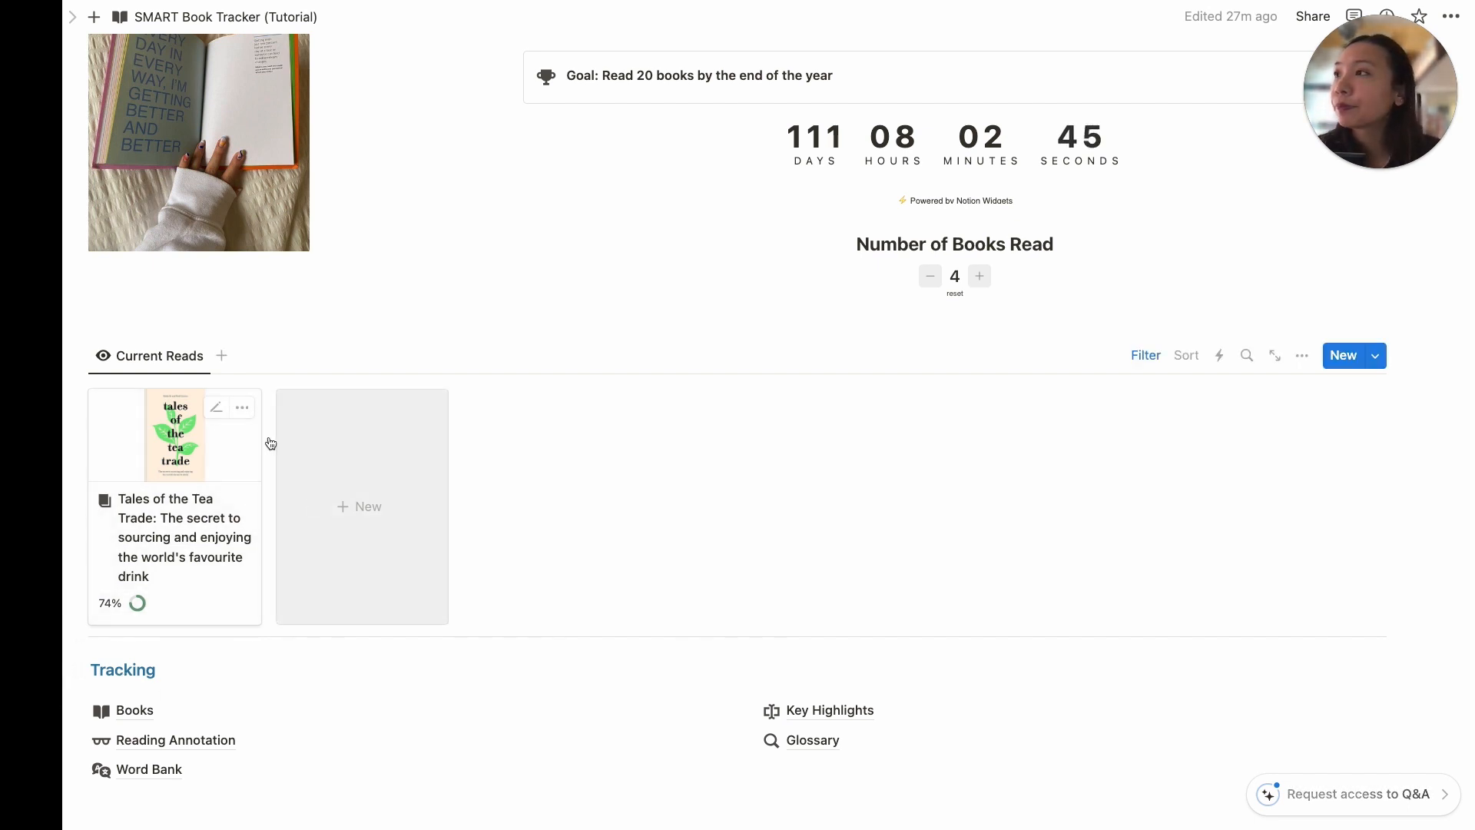
scroll(276, 576, down, 1)
mouse_move(304, 758)
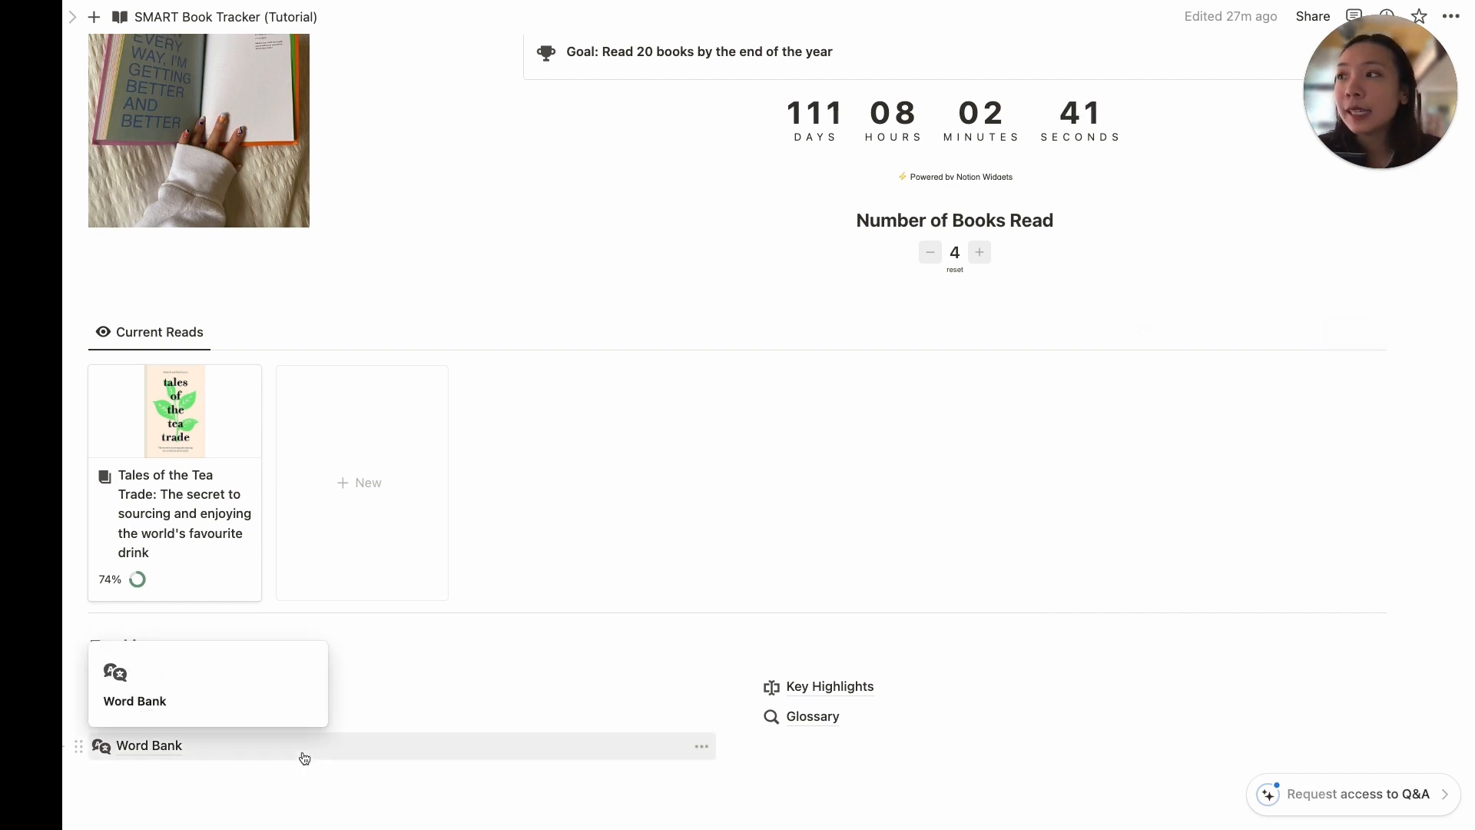
- Open the Word Bank and view the Parsimony entry as a full page
click(154, 750)
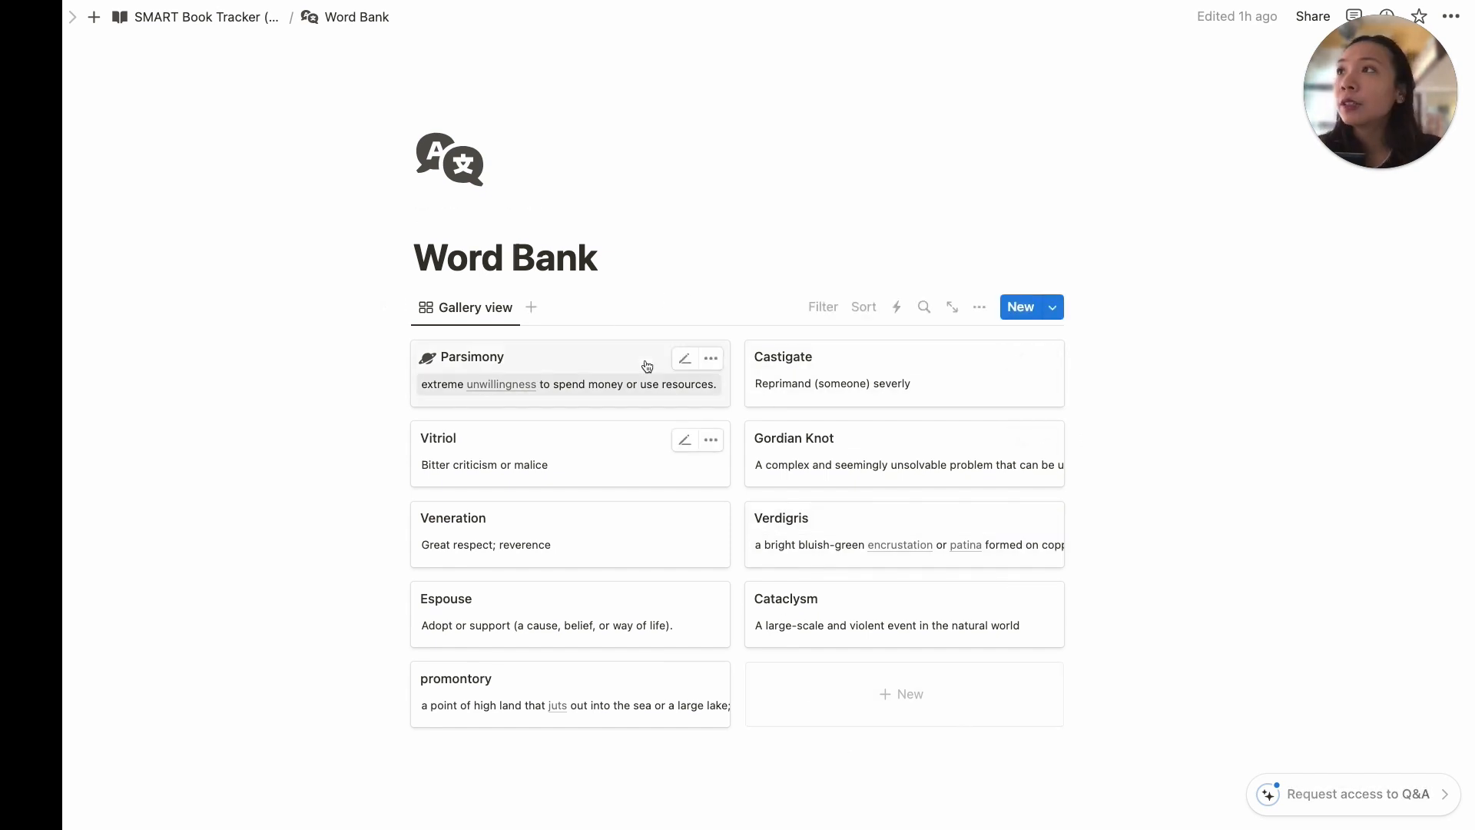
click(612, 361)
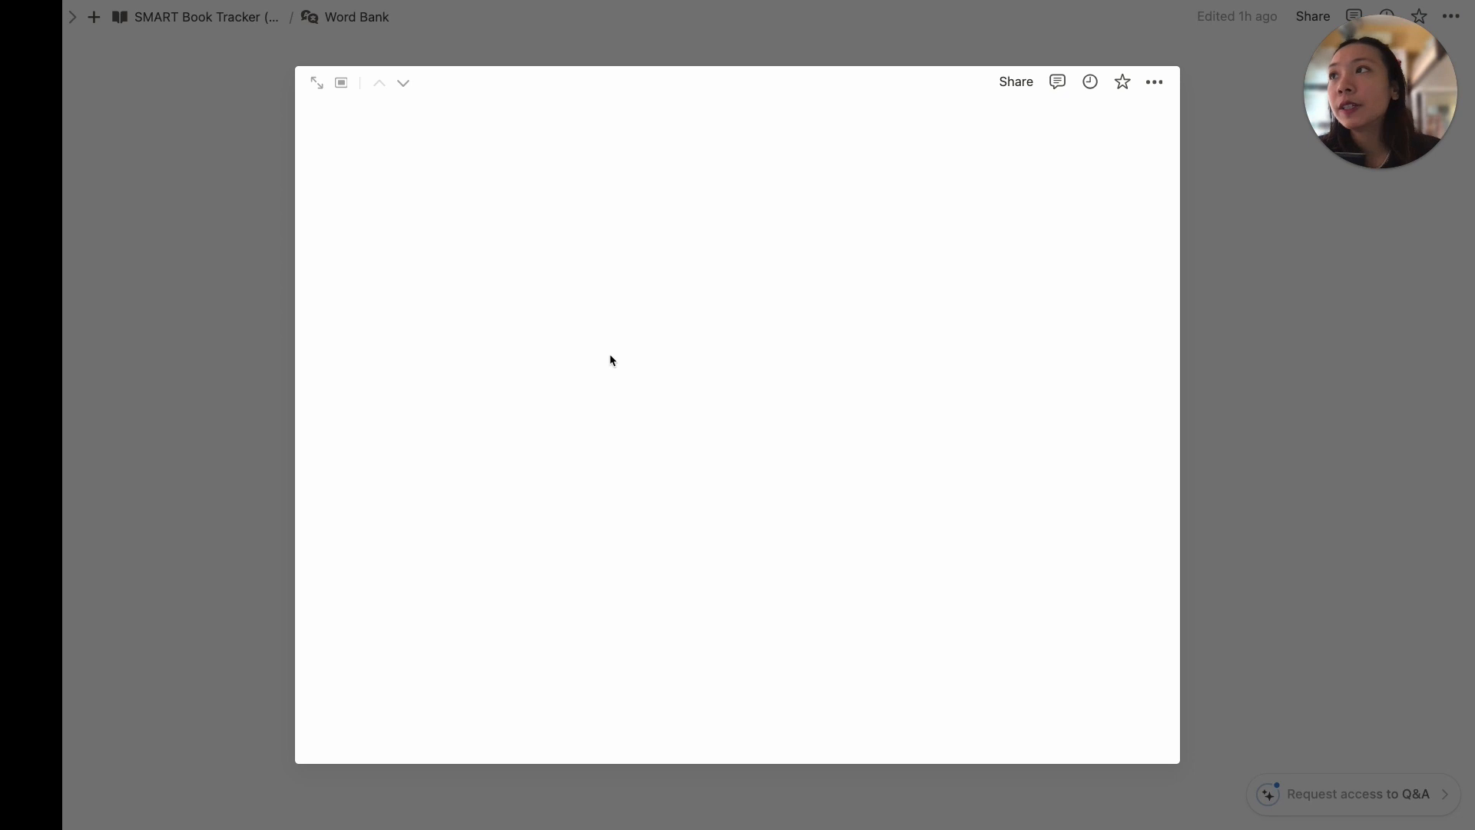
click(313, 83)
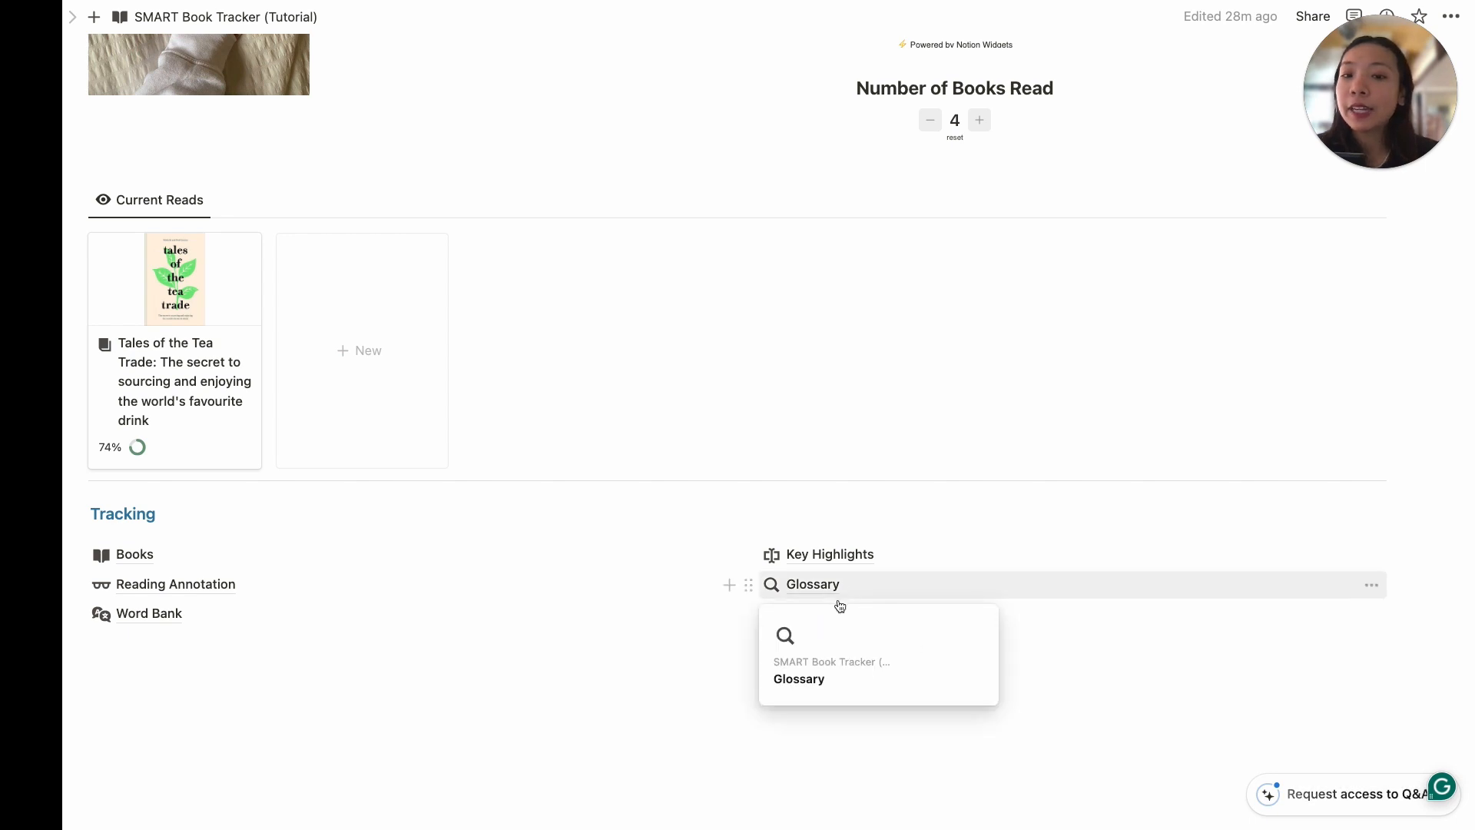
- Add a new entry to the Key Highlights gallery using the Main Idea template
click(838, 554)
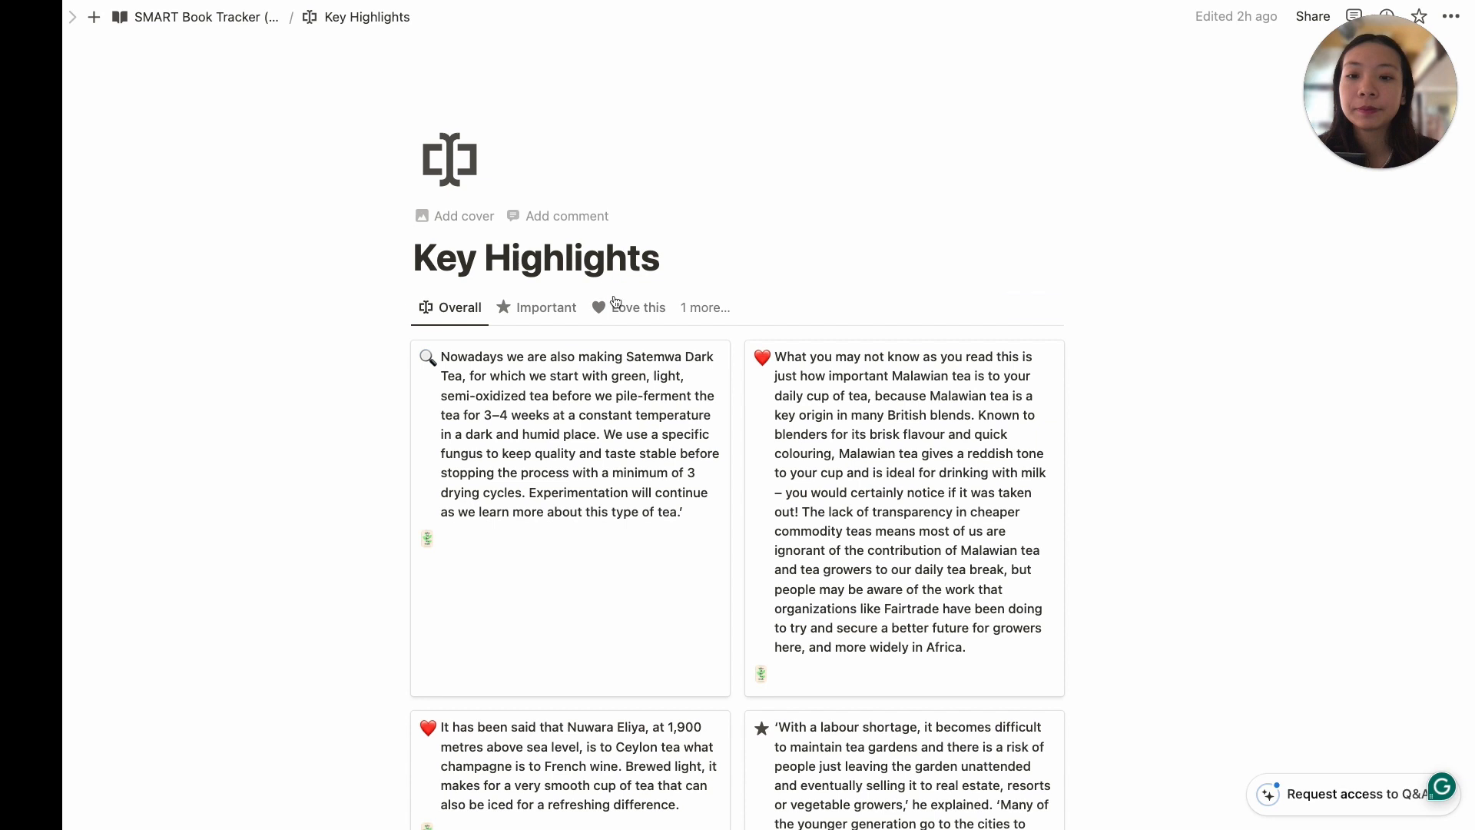
scroll(1109, 504, down, 10)
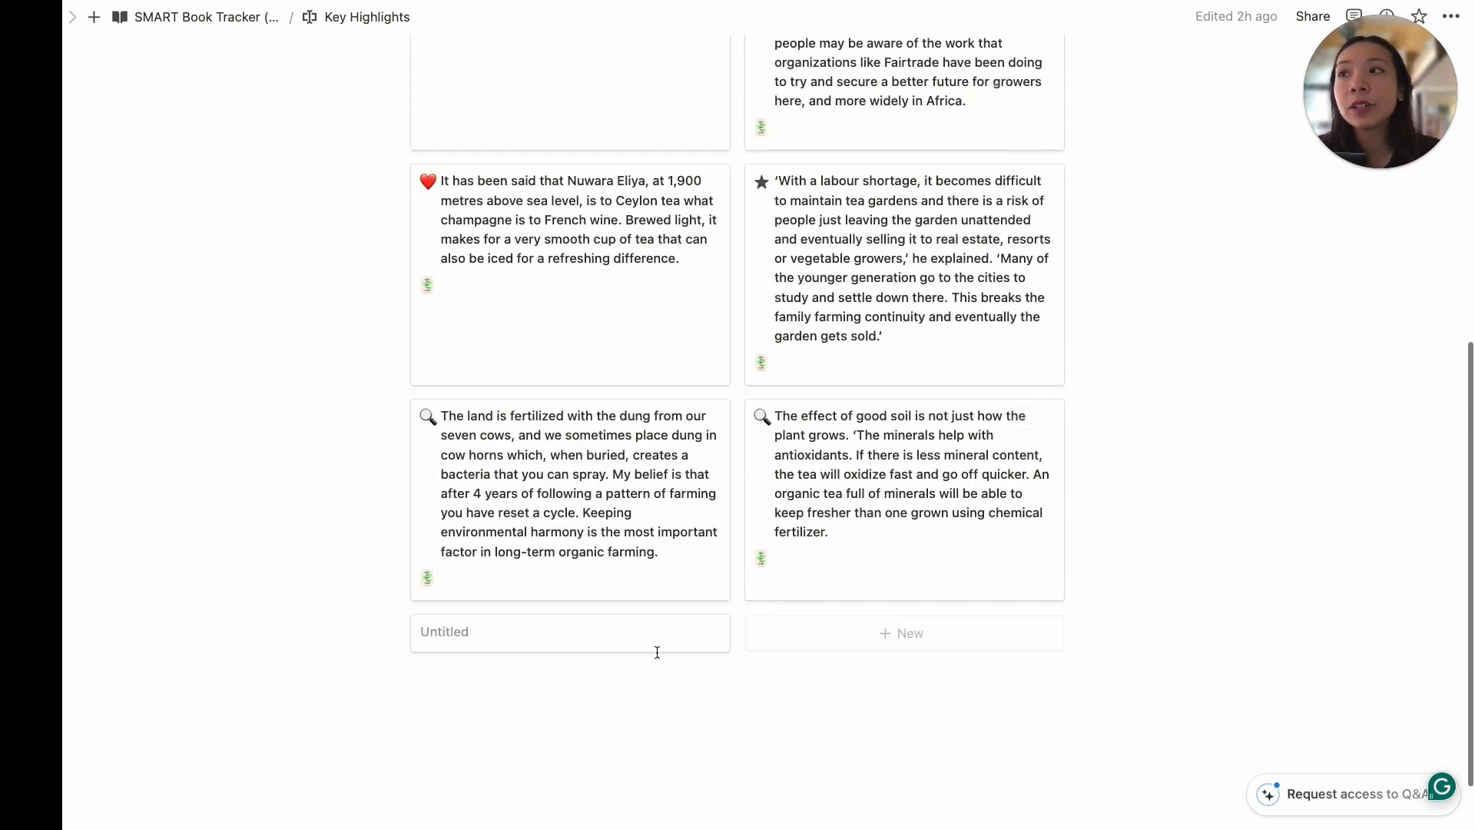
click(822, 634)
scroll(515, 473, down, 2)
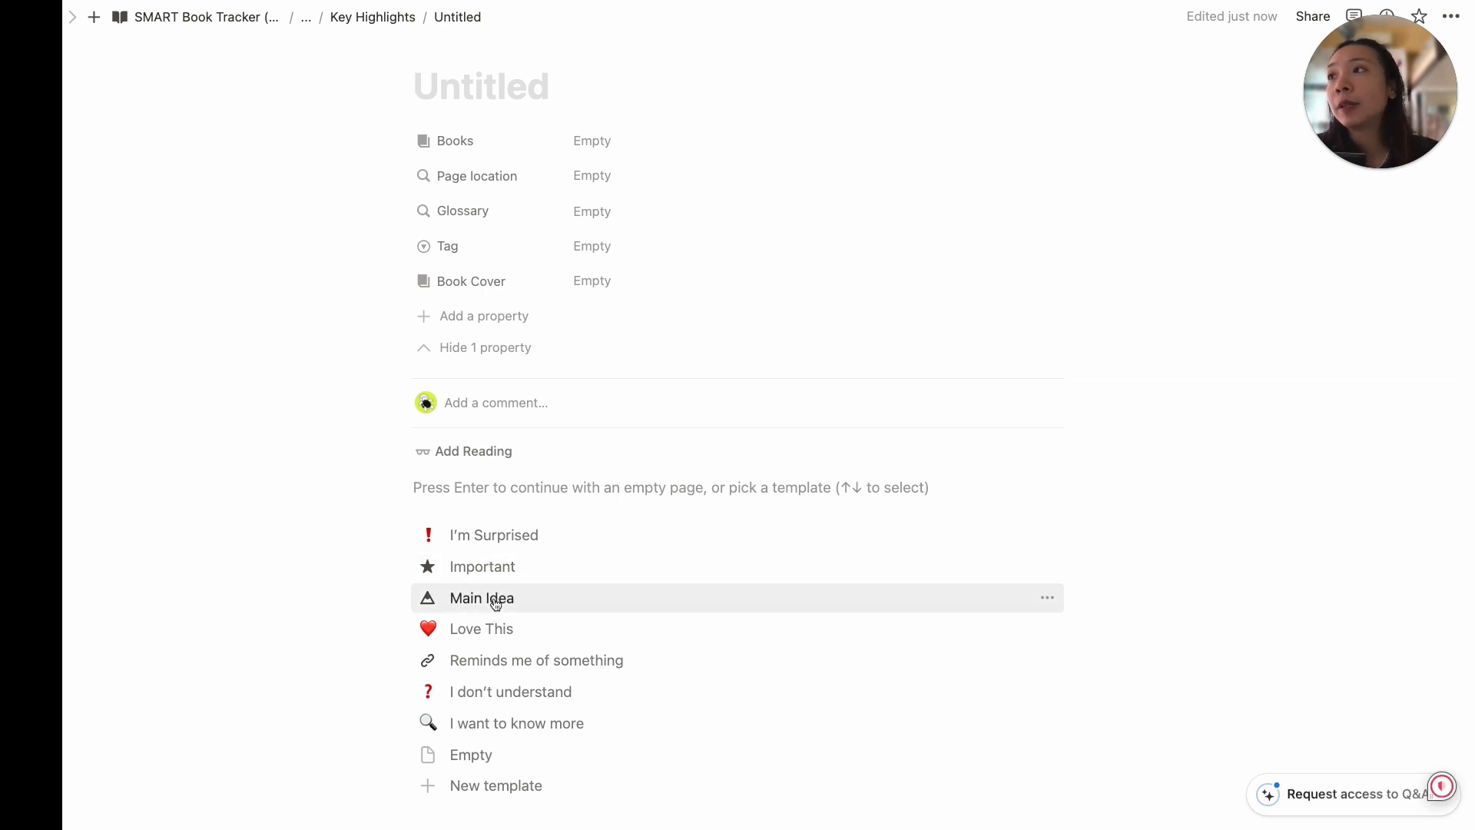
click(496, 599)
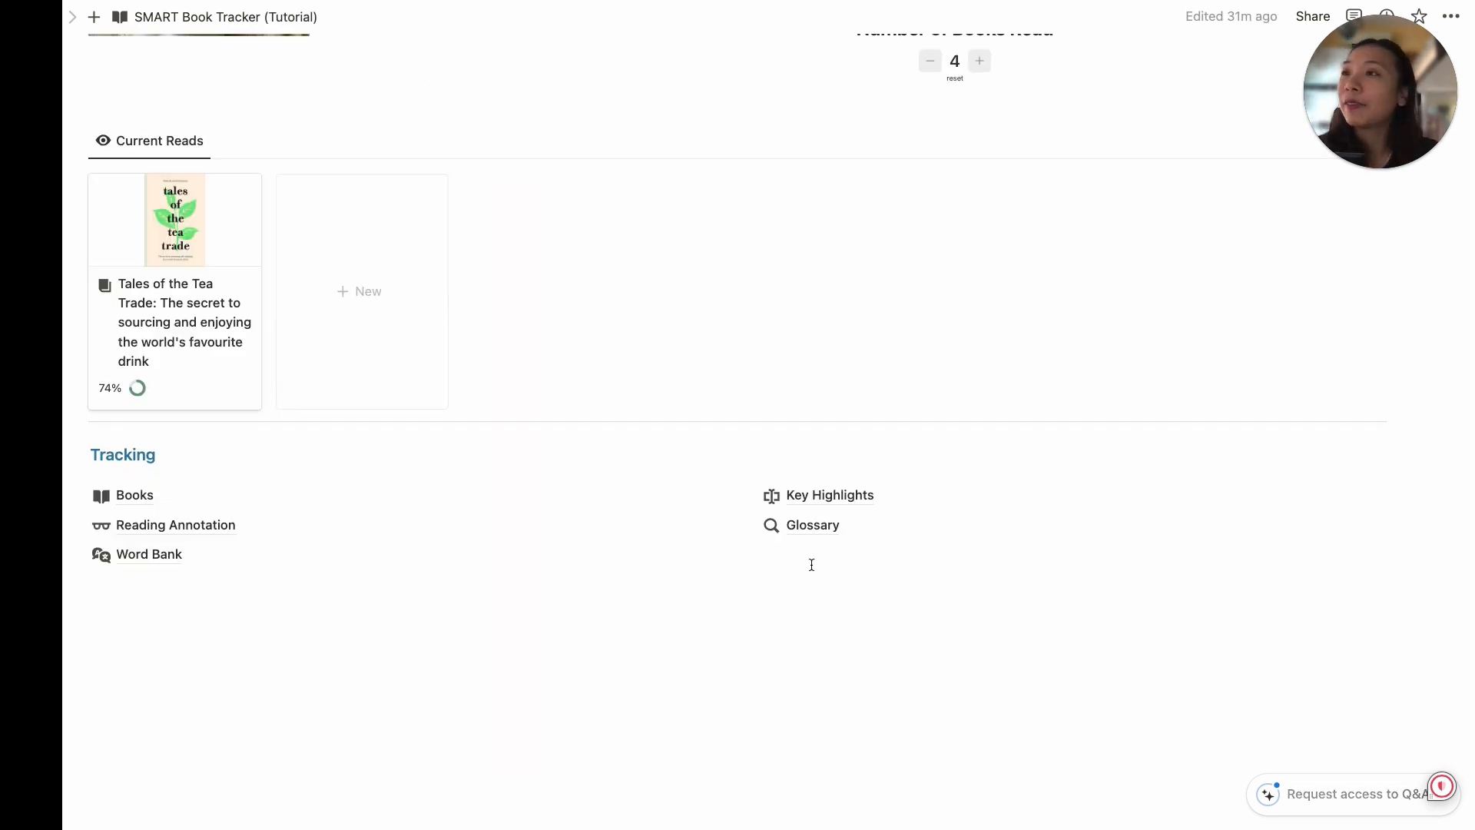
- Open the Glossary, check the Biography genre entry's properties and linked books, and return to the gallery
click(812, 526)
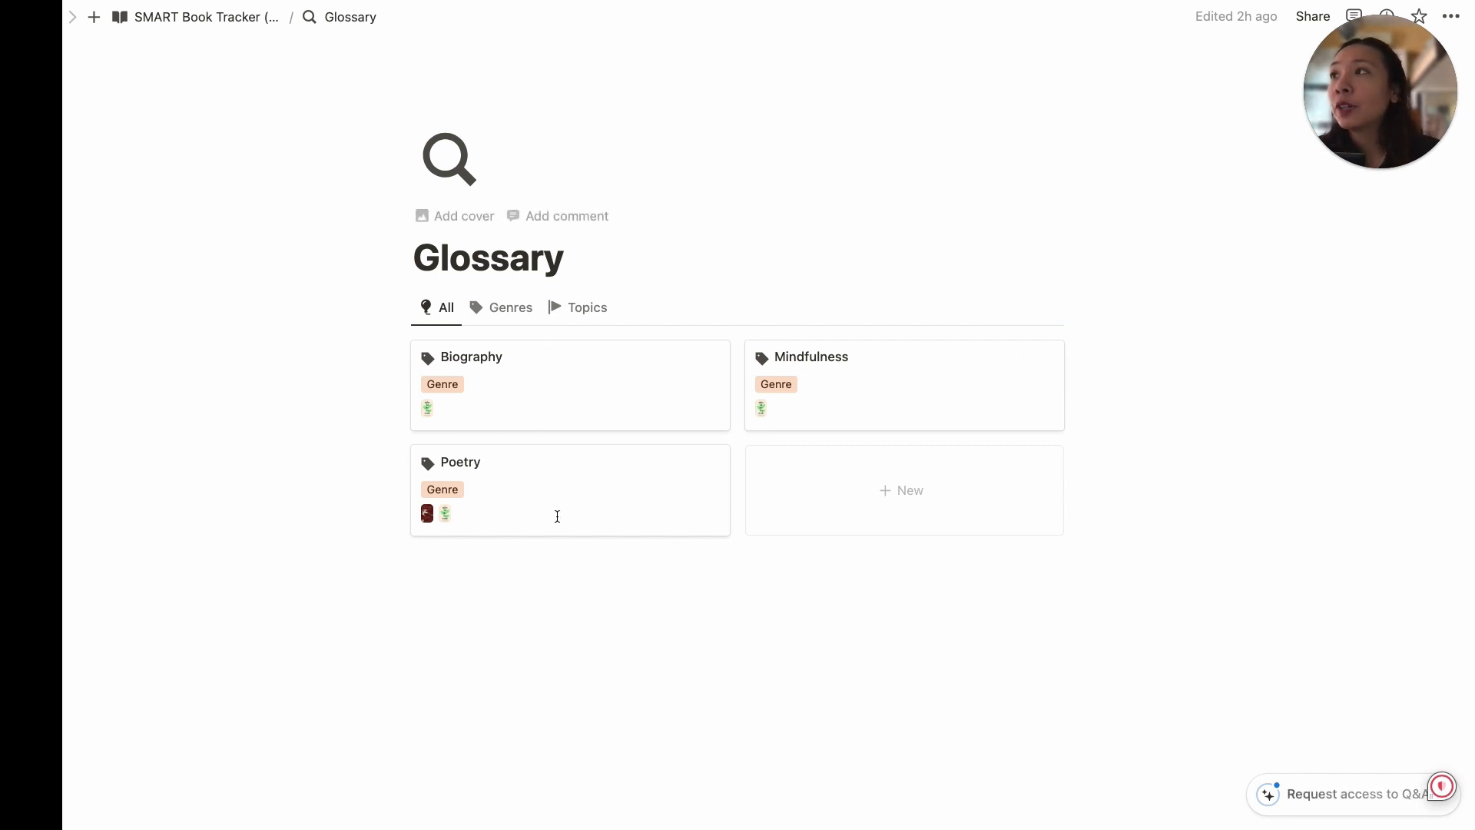
click(508, 420)
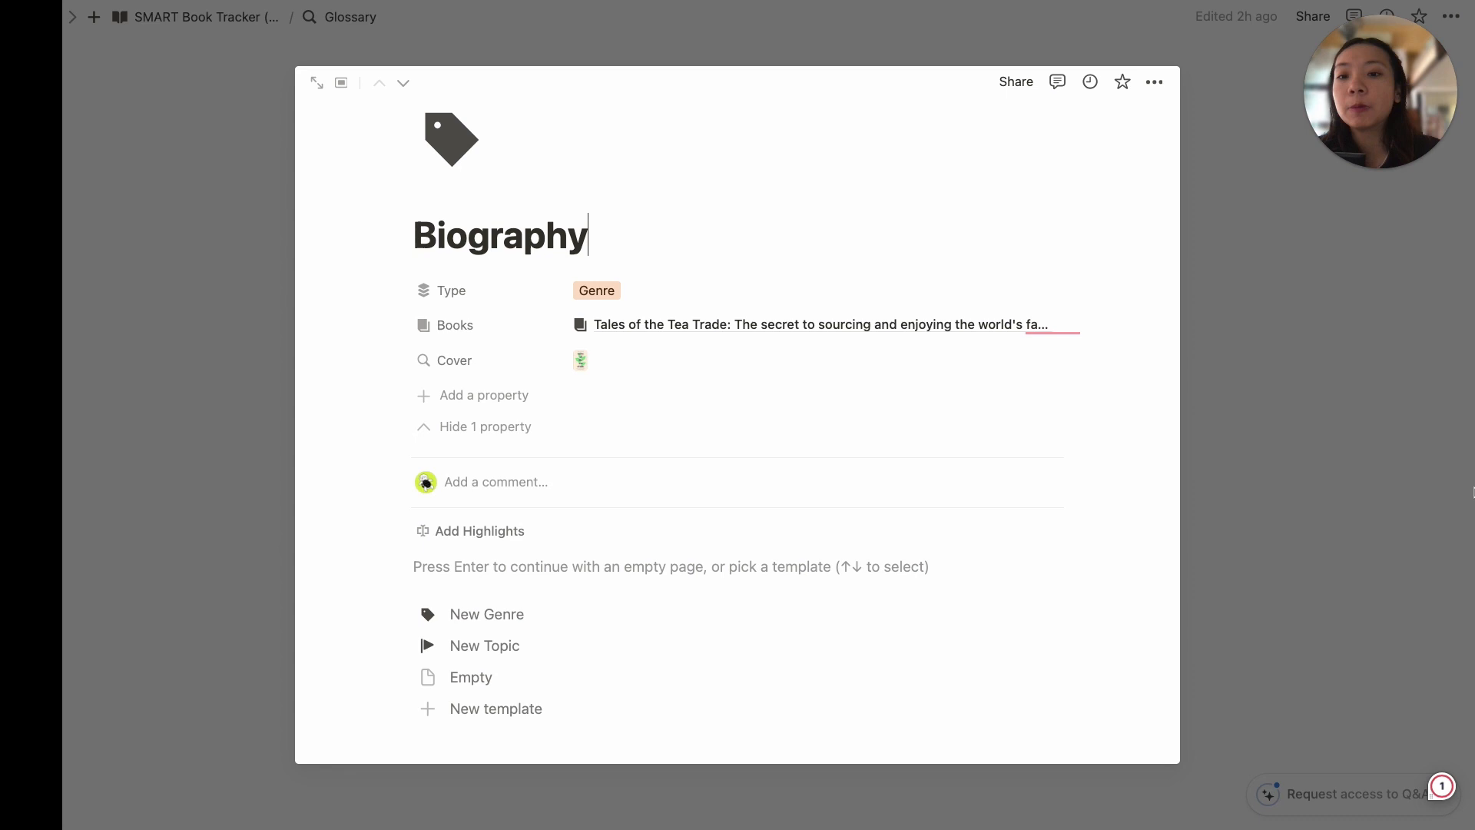
click(1365, 530)
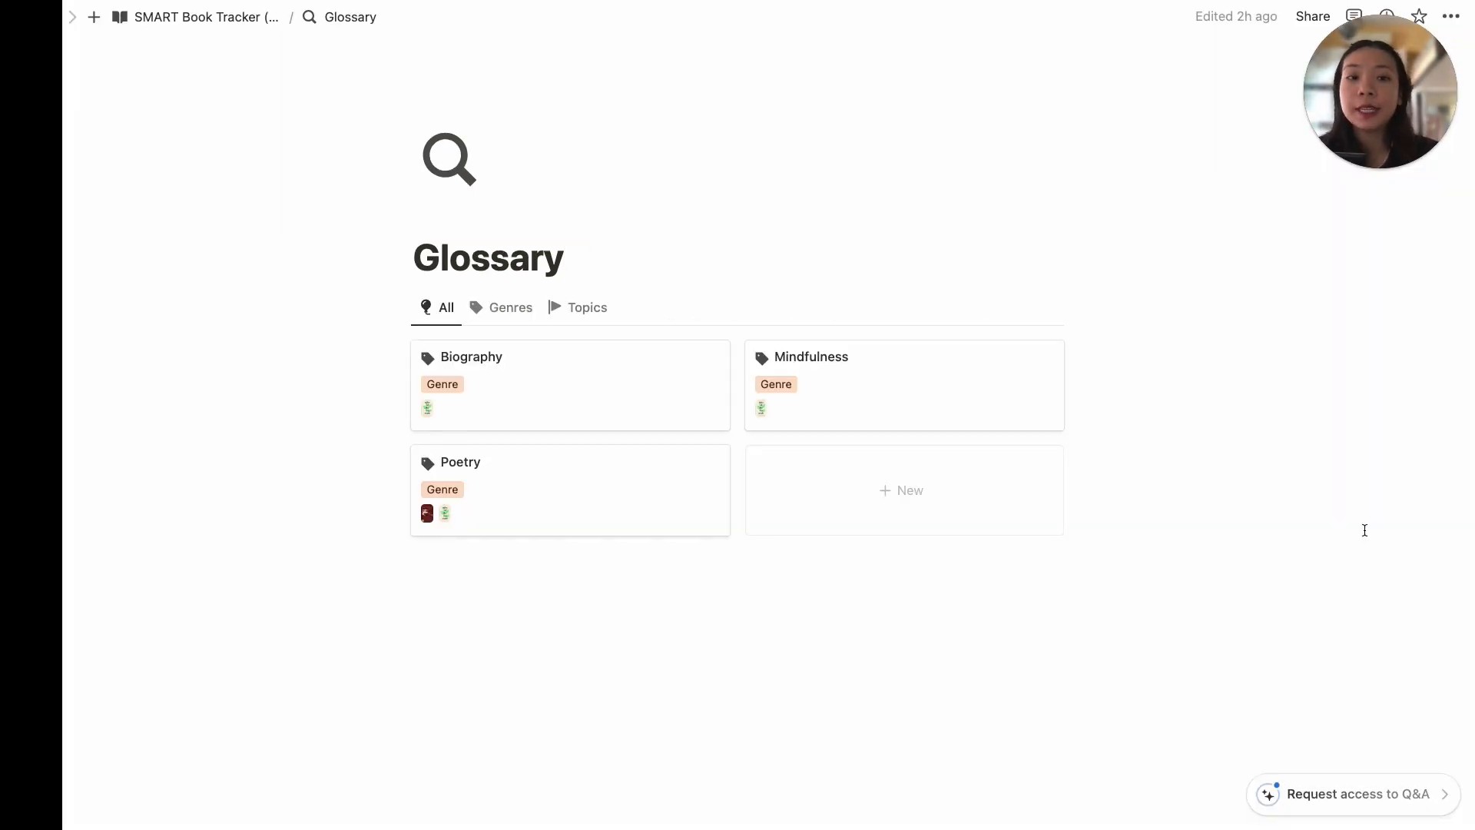